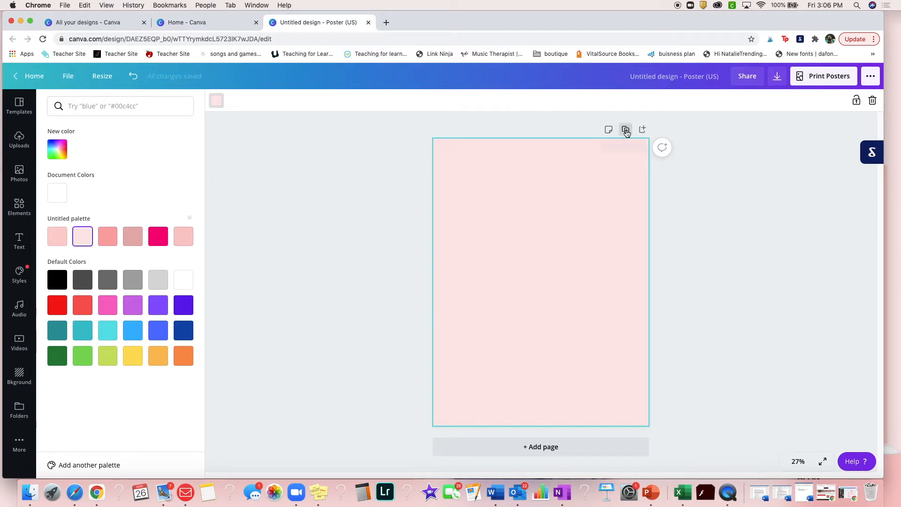
Duplicate the light pink poster page until the design has seven pages
click(612, 147)
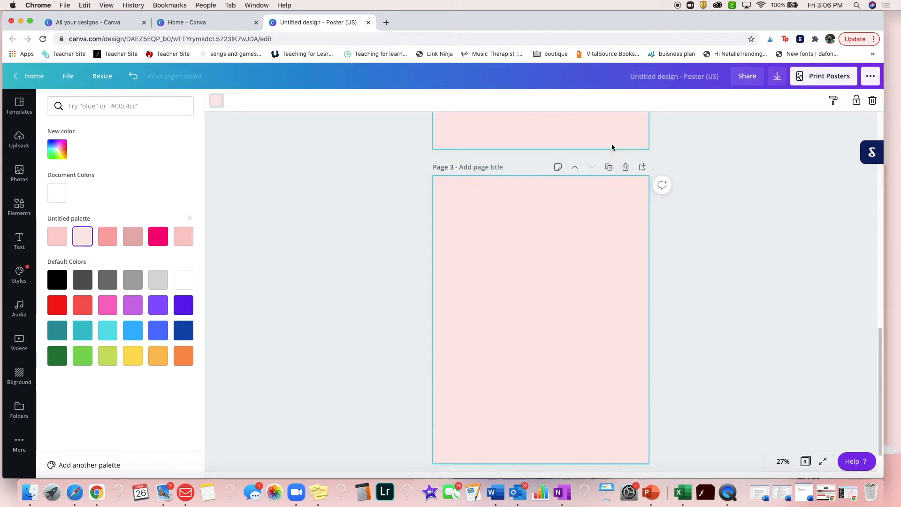
click(609, 162)
click(610, 162)
click(609, 162)
click(609, 159)
scroll(523, 185, up, 20)
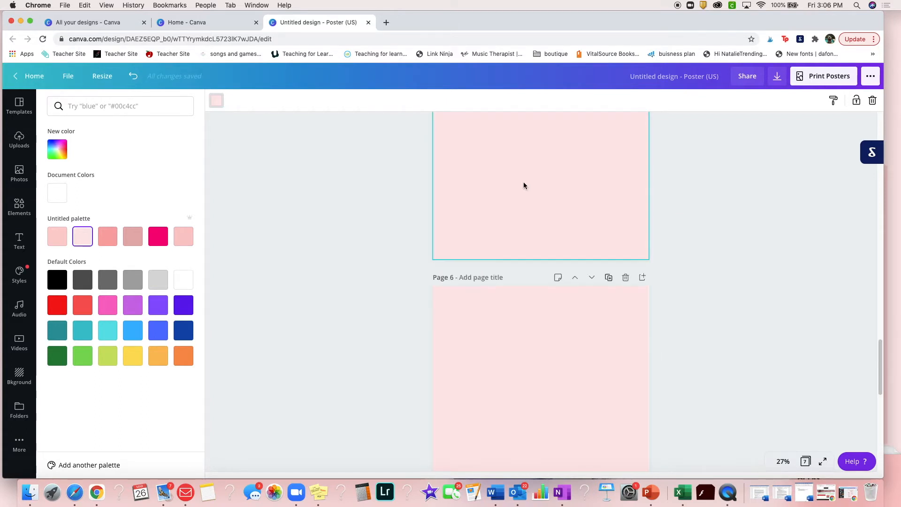
scroll(524, 198, up, 2)
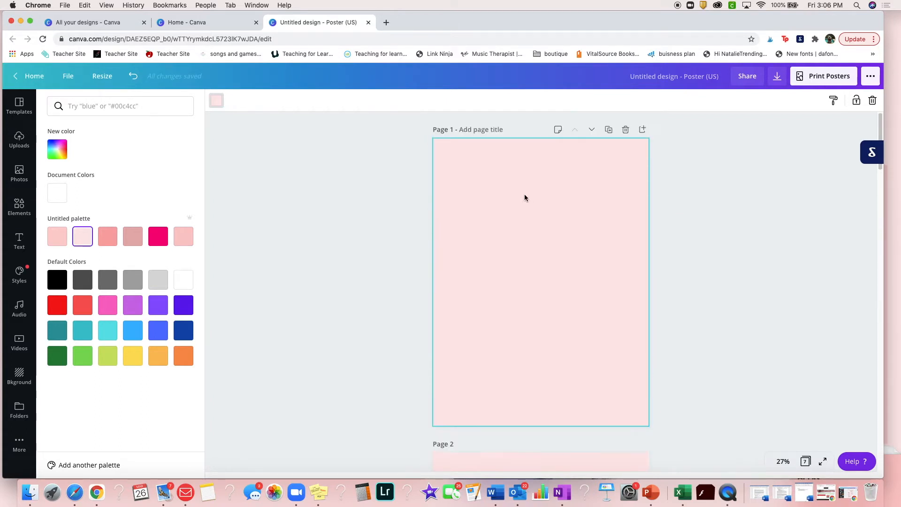
Add a heading reading "The Trendy Gal" to page 1 and move it to the page's upper edge
click(20, 241)
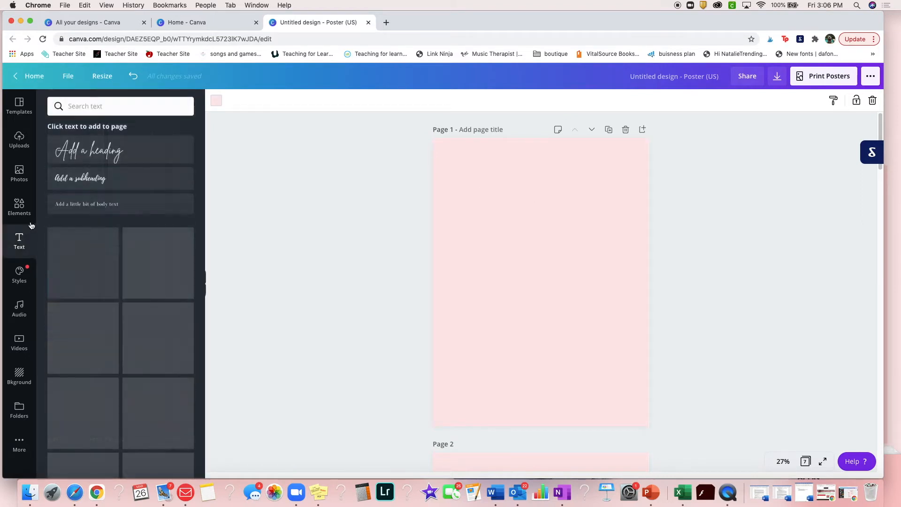
click(102, 155)
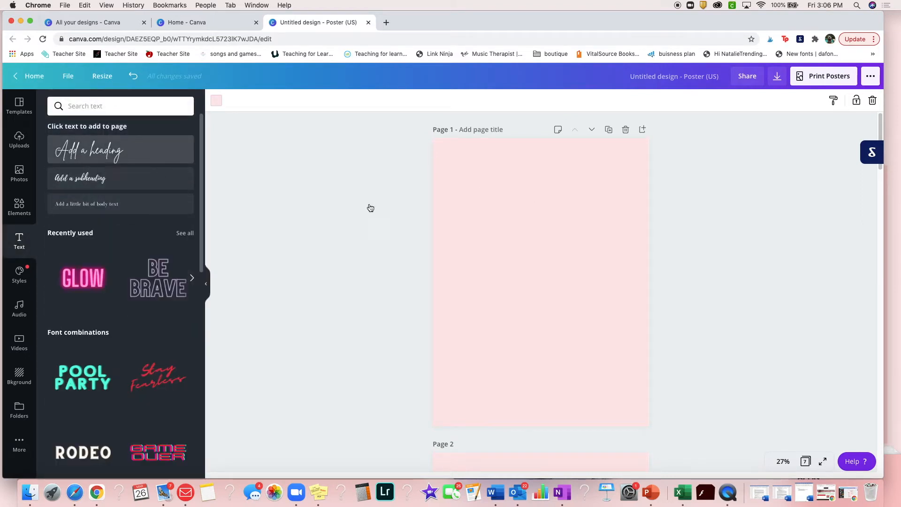
drag(523, 278, 455, 280)
text(The Tre)
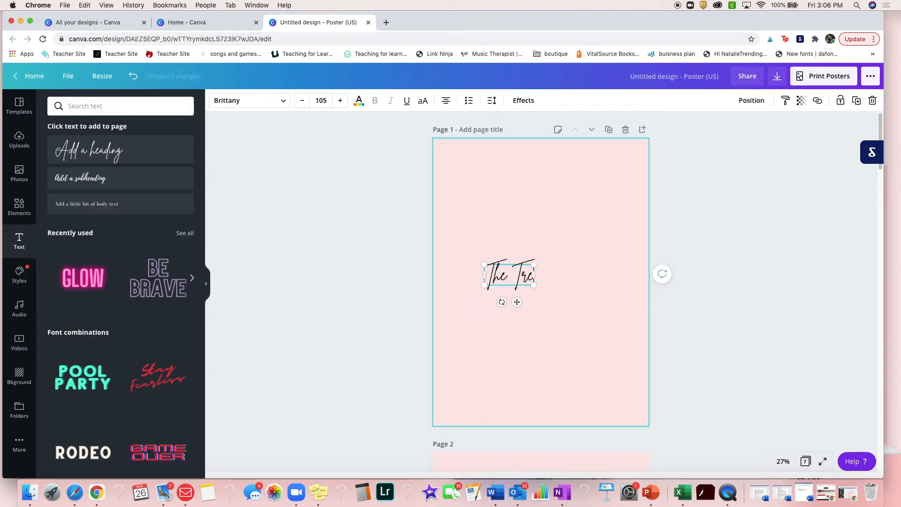
text(ndy Gal)
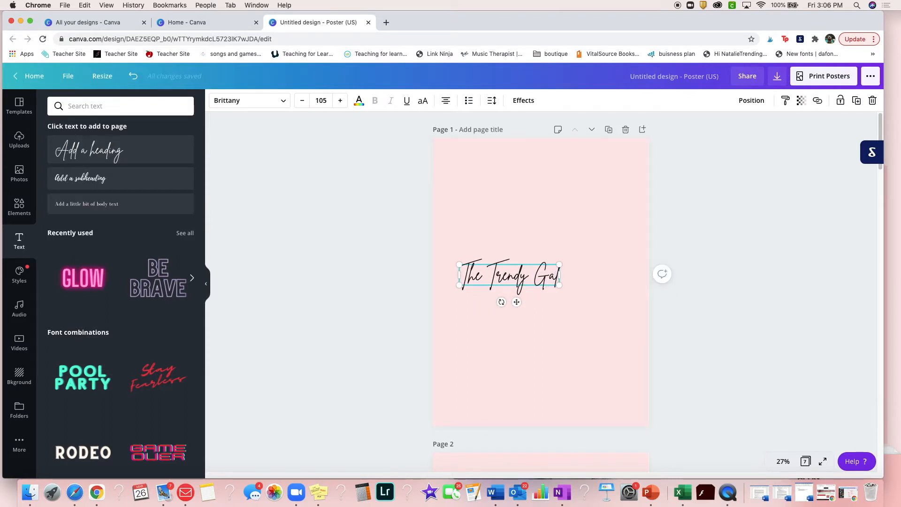
drag(532, 288, 558, 168)
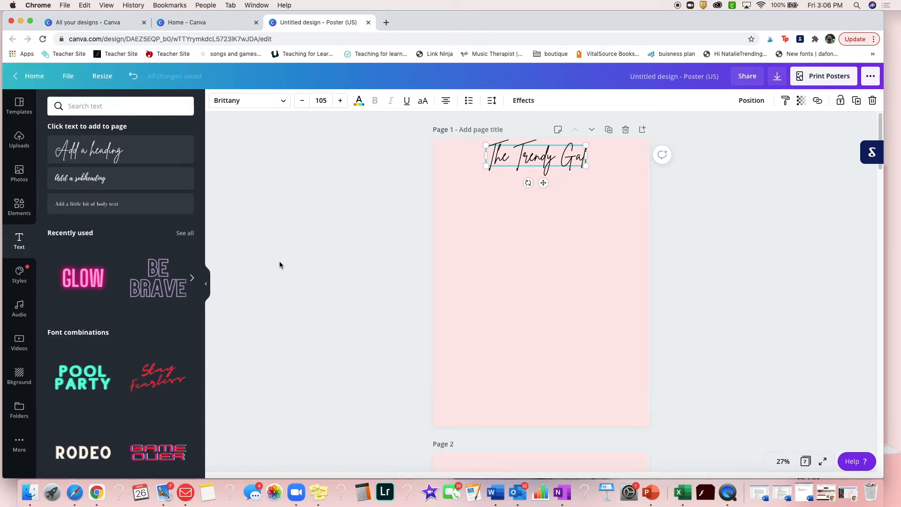
Insert a rounded square photo frame on page 1, placed below the title against the page's left side and slightly reduced
click(20, 206)
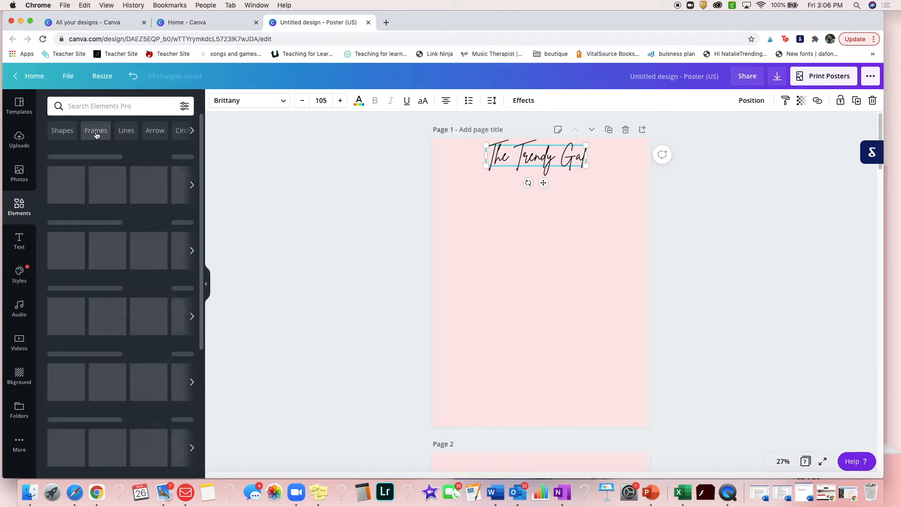
click(96, 131)
mouse_move(139, 256)
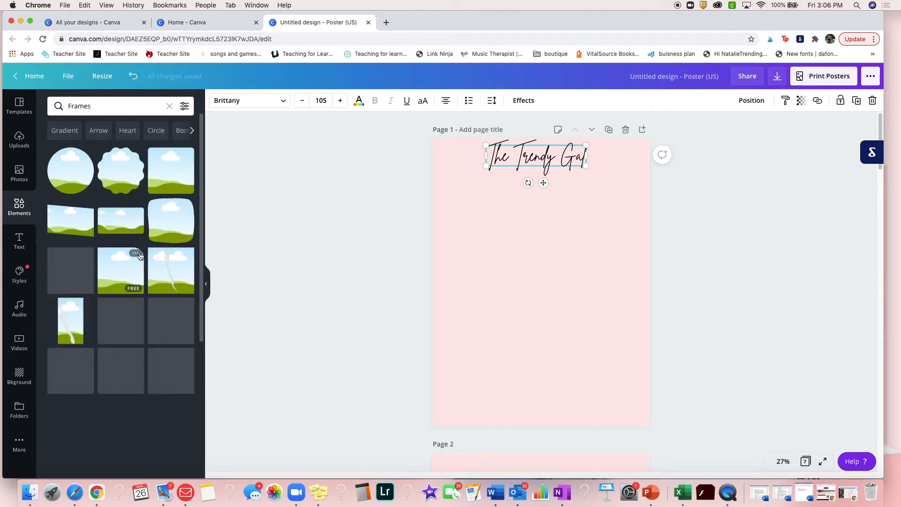
click(162, 173)
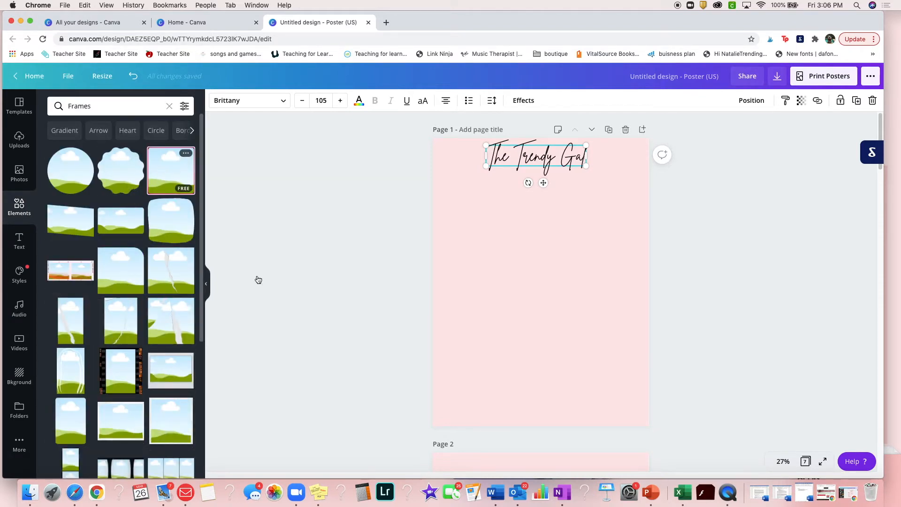
drag(523, 323, 482, 352)
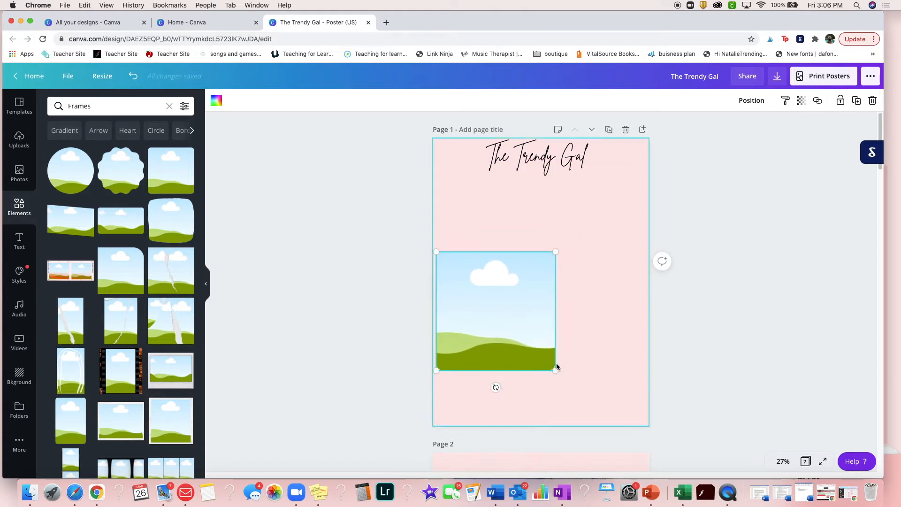
drag(559, 374, 555, 365)
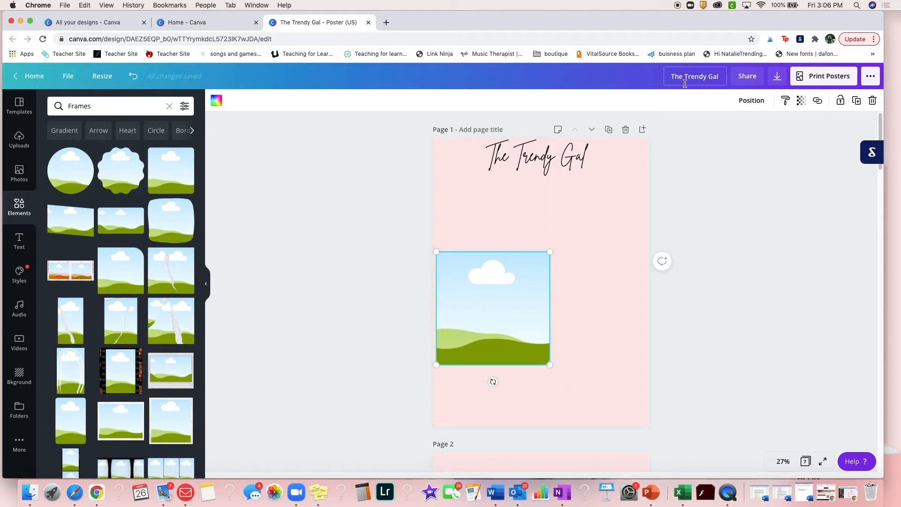
Duplicate the square frame and resize and align both copies side by side across page 1
click(862, 100)
drag(519, 280, 646, 259)
click(523, 295)
mouse_move(546, 367)
mouse_down()
mouse_move(531, 364)
mouse_move(544, 354)
mouse_up()
click(543, 352)
drag(577, 314, 571, 313)
click(248, 239)
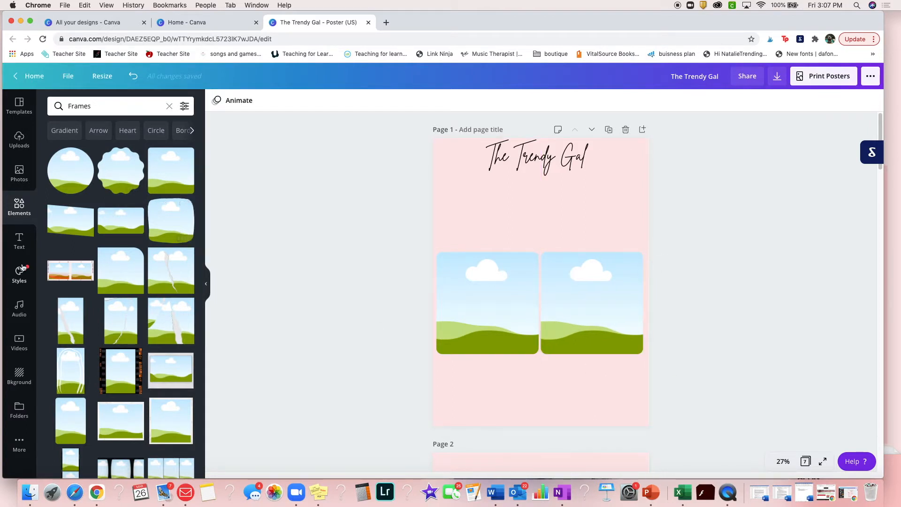
Fill the left frame on page 1 with the uploaded photo of the woman in a pink and red sweater
click(16, 140)
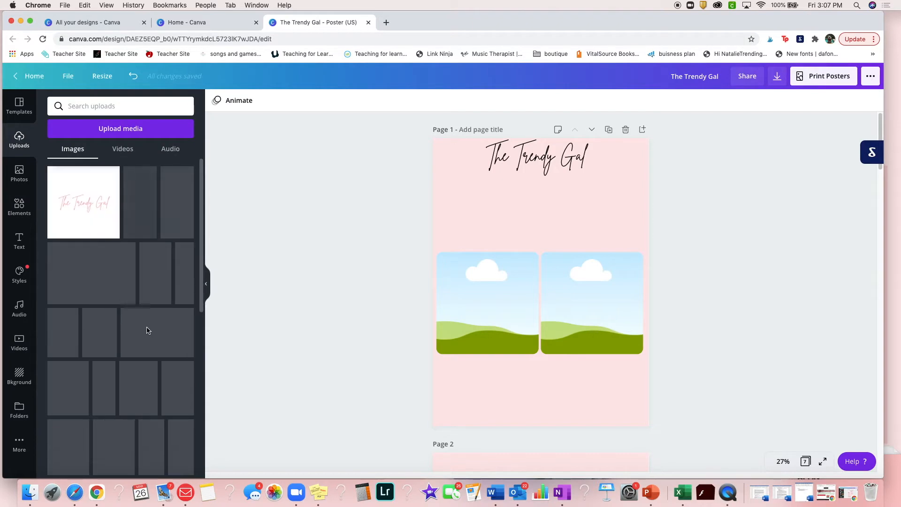
scroll(89, 299, down, 10)
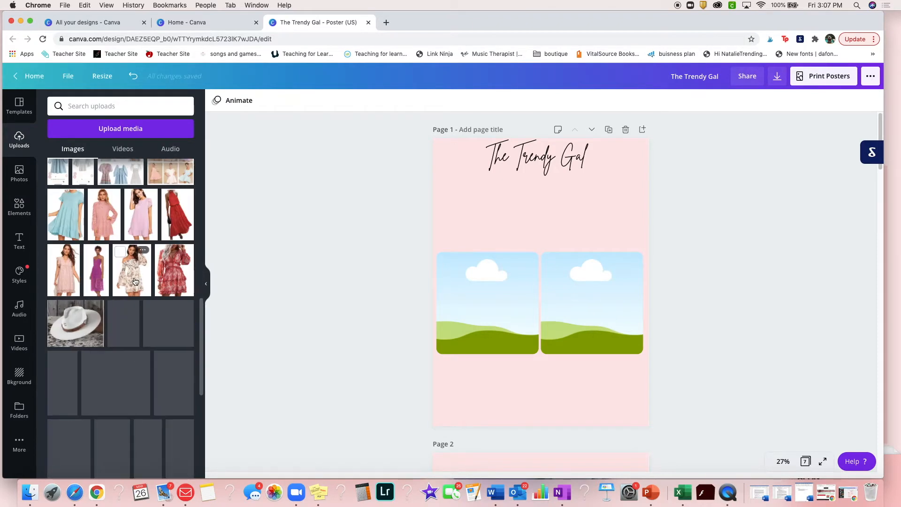
scroll(134, 282, down, 10)
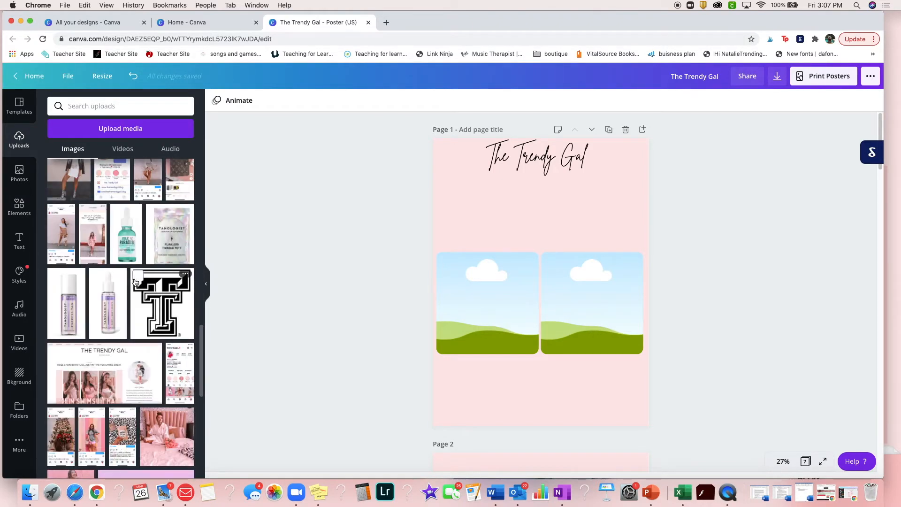
drag(55, 303, 477, 323)
click(476, 288)
double_click(476, 288)
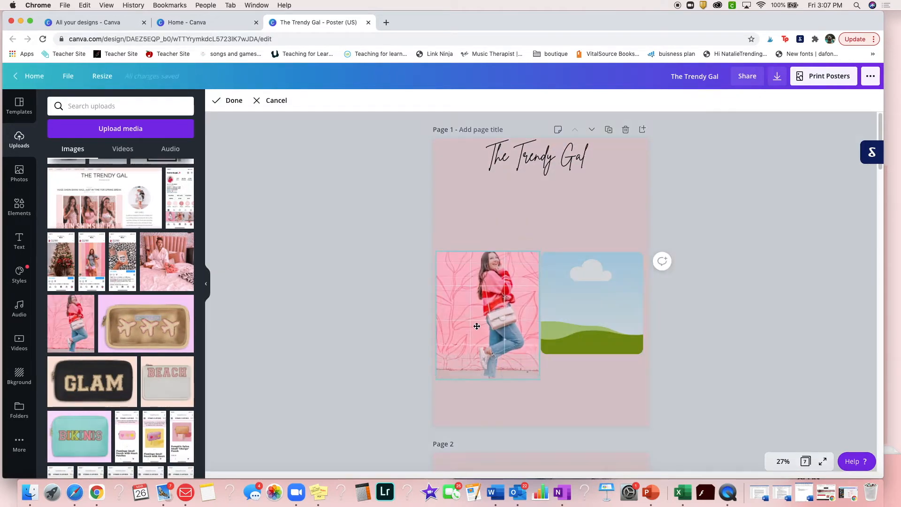
click(312, 324)
Fill the right frame on page 1 with the uploaded photo of the woman in a hat and white top
scroll(143, 336, down, 5)
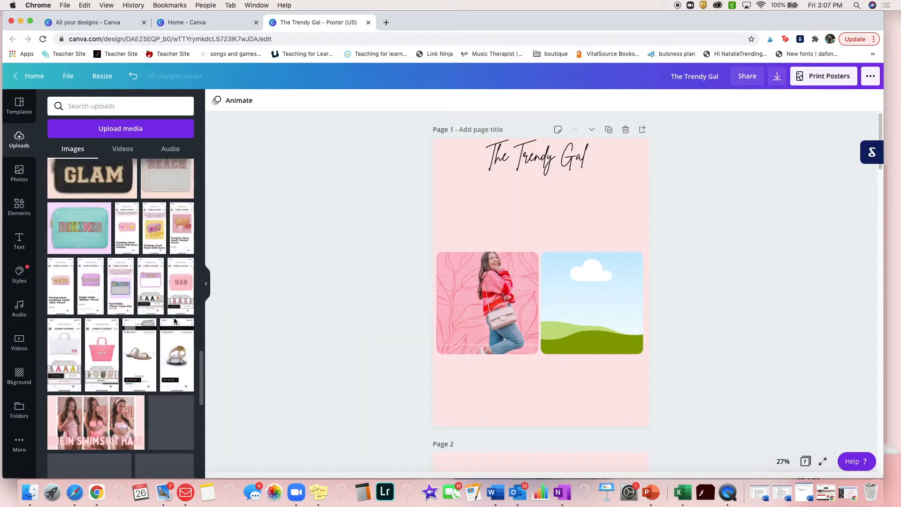
scroll(173, 310, down, 10)
scroll(173, 310, down, 8)
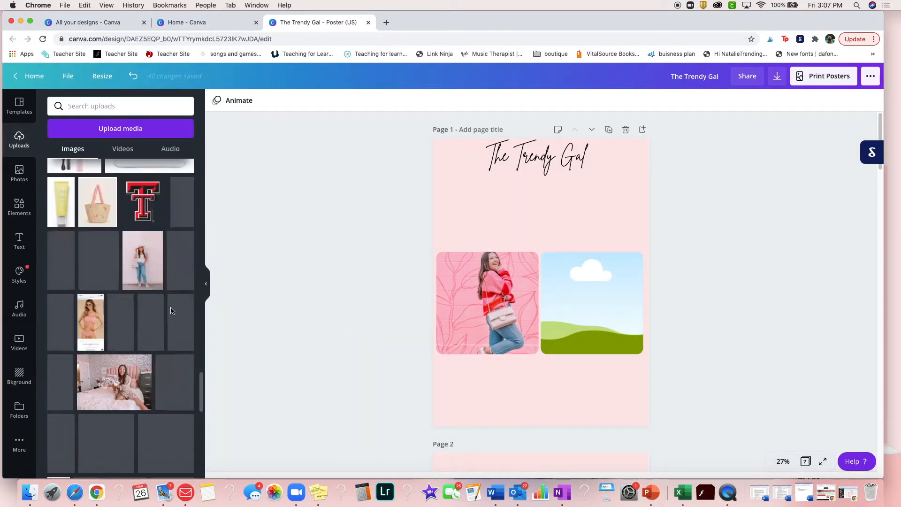
drag(154, 256, 570, 298)
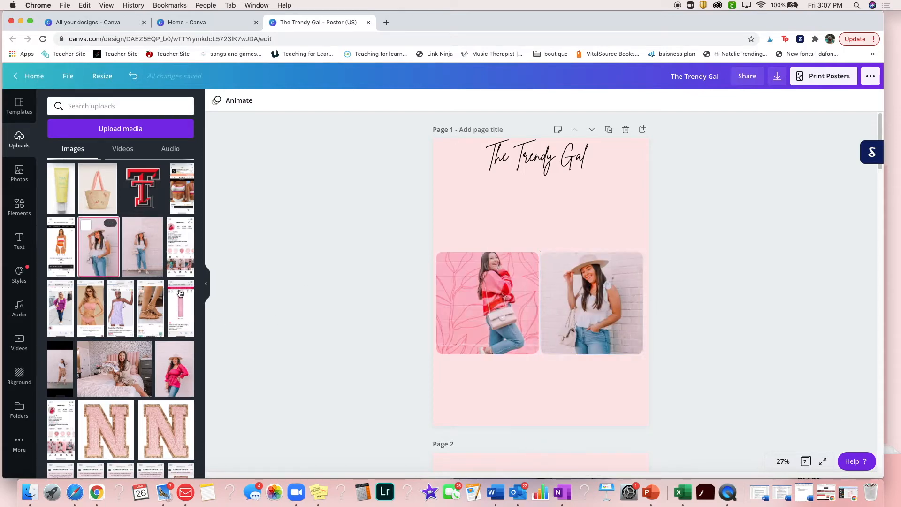
Move the "The Trendy Gal" title slightly down and centre it horizontally on page 1
click(20, 237)
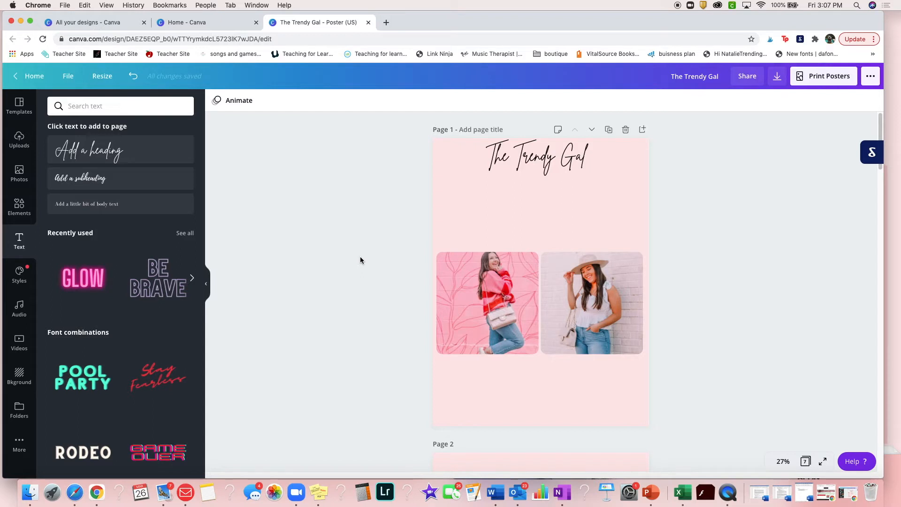
drag(535, 165, 542, 172)
click(343, 250)
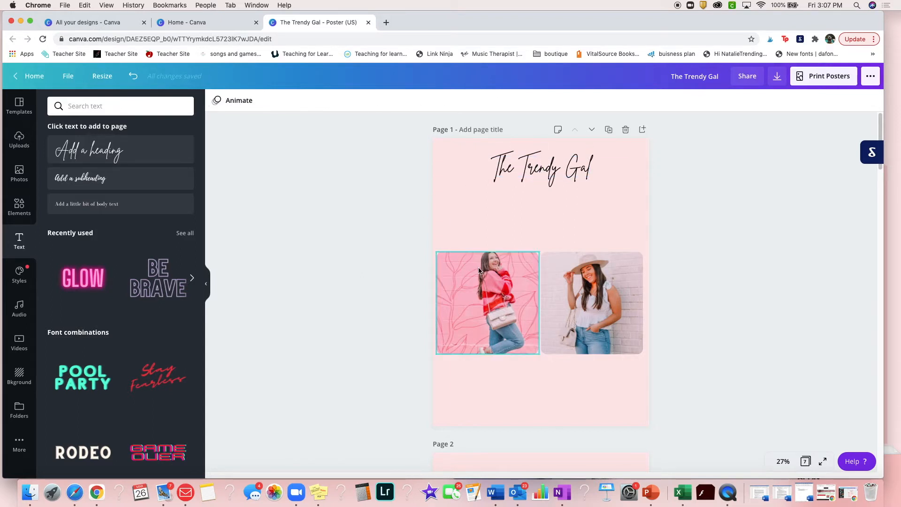
Add a heading to page 2, enlarged to size 148, reading "Who Is" followed by the blogger's first name and a question mark
scroll(575, 399, down, 5)
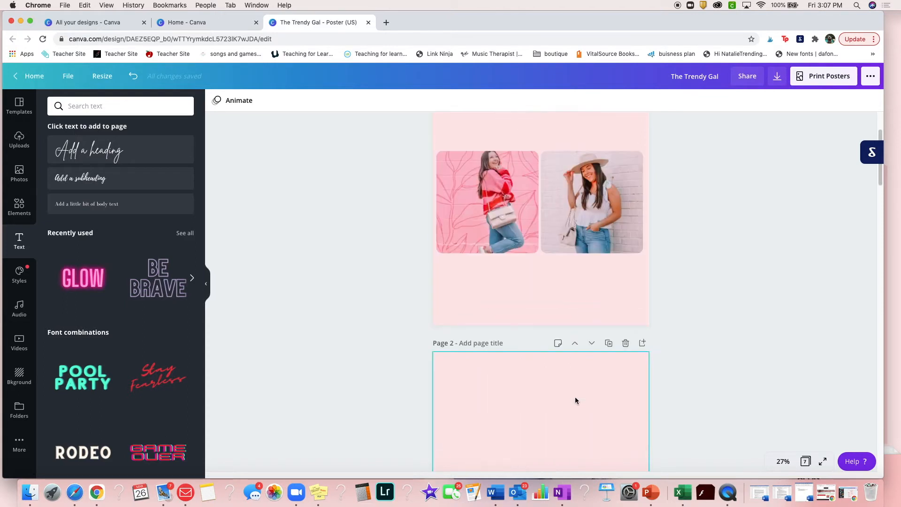
scroll(570, 404, down, 4)
scroll(570, 404, up, 2)
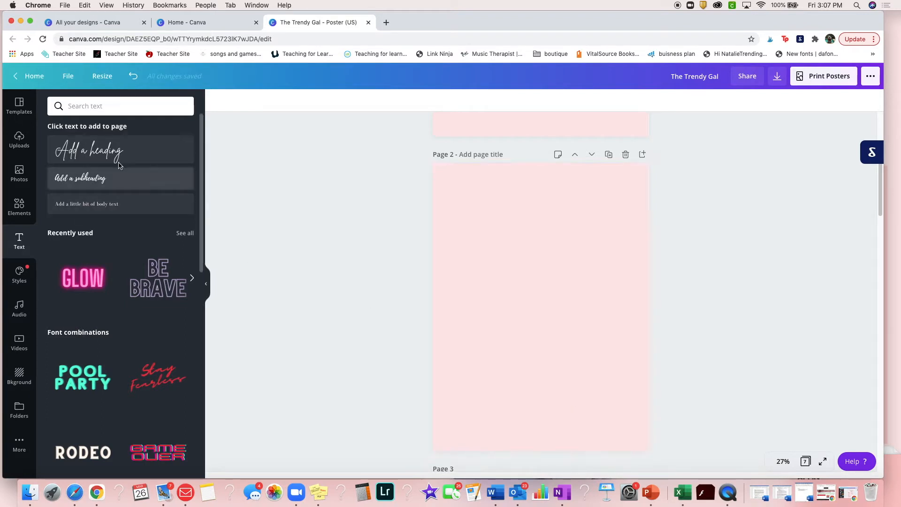
click(94, 158)
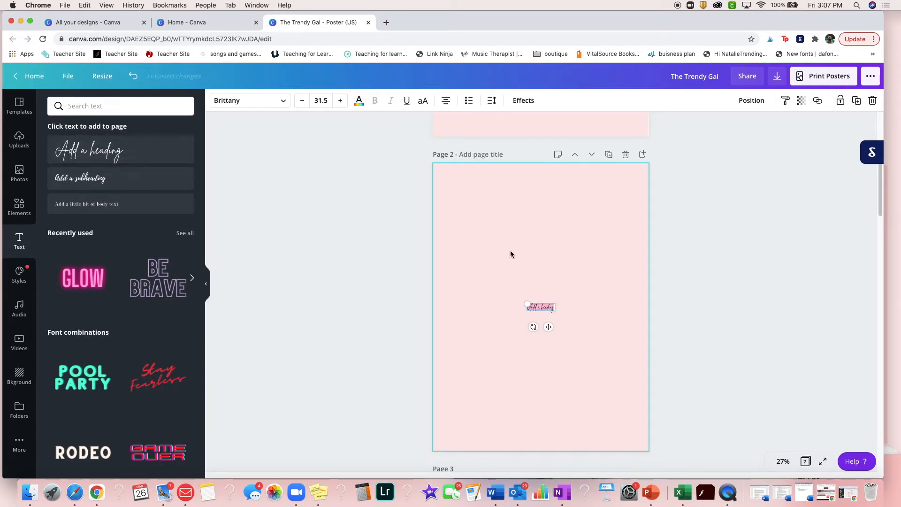
drag(507, 301, 424, 296)
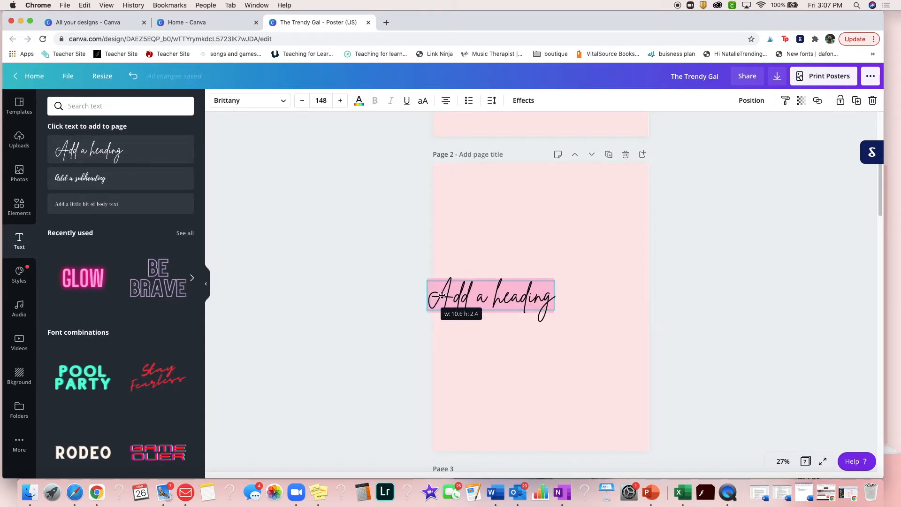
text(E)
key(BackSpace)
text(Who Is Natalie?)
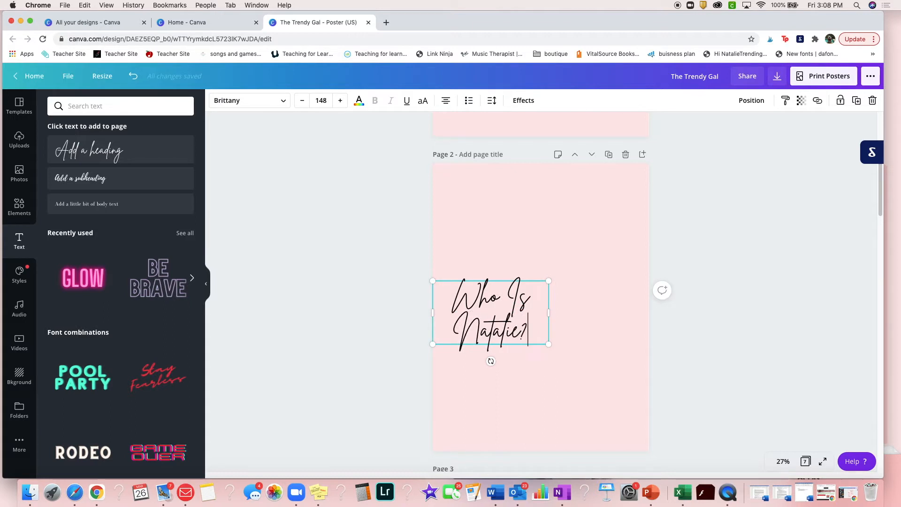
Put the page 2 heading on a single line, reduce it to size 95.8 and place it in the page's upper right corner
drag(571, 310, 612, 212)
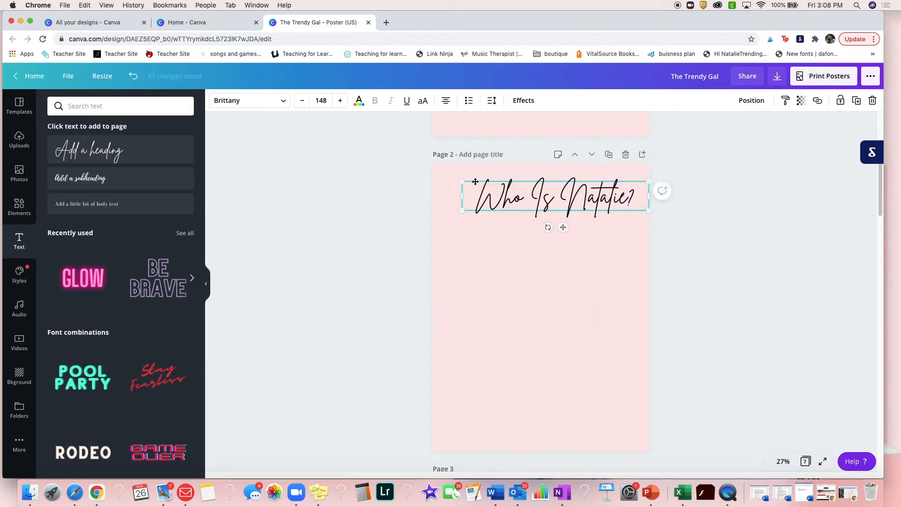
drag(507, 187, 544, 195)
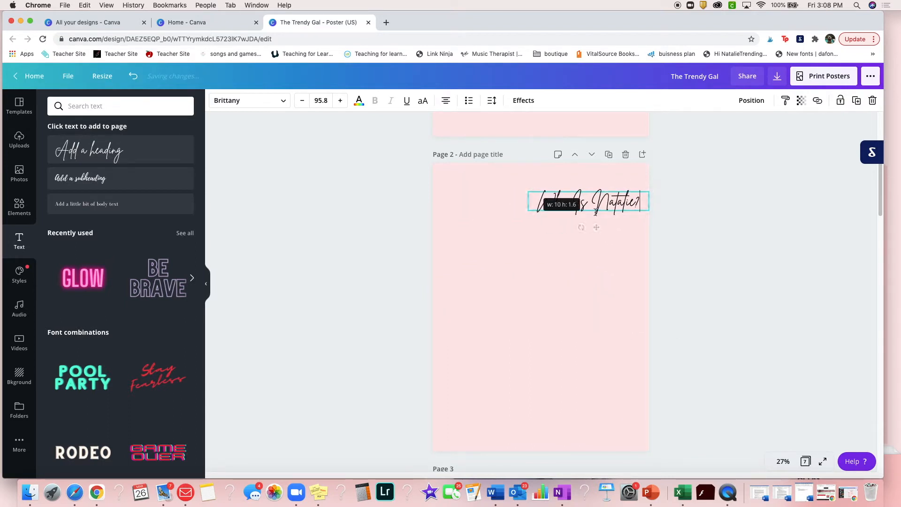
drag(605, 211, 599, 197)
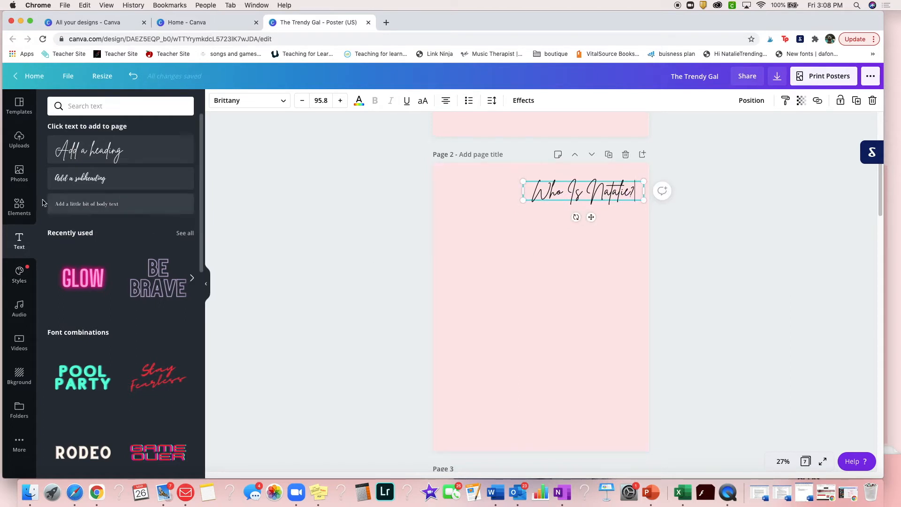
Add the pink-to-orange gradient ring from the recently used elements to page 2, reduced and placed in the page's upper left corner
click(15, 212)
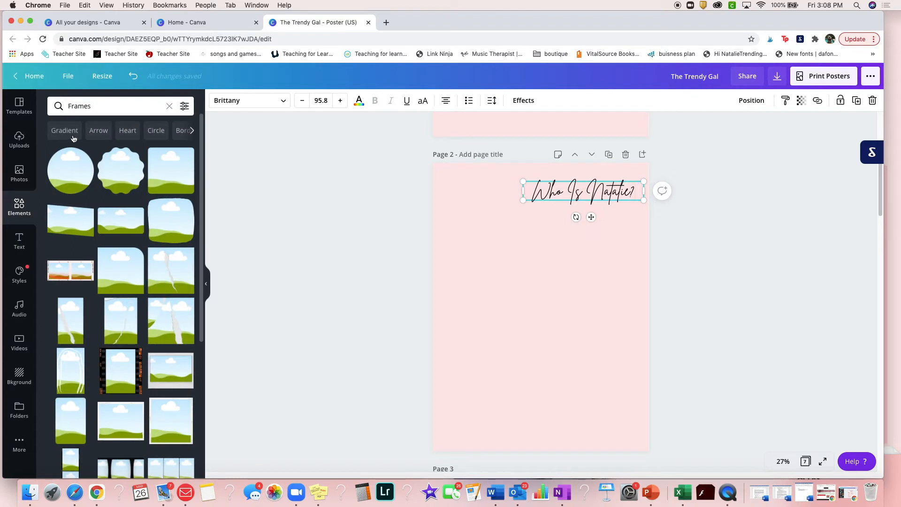
click(185, 155)
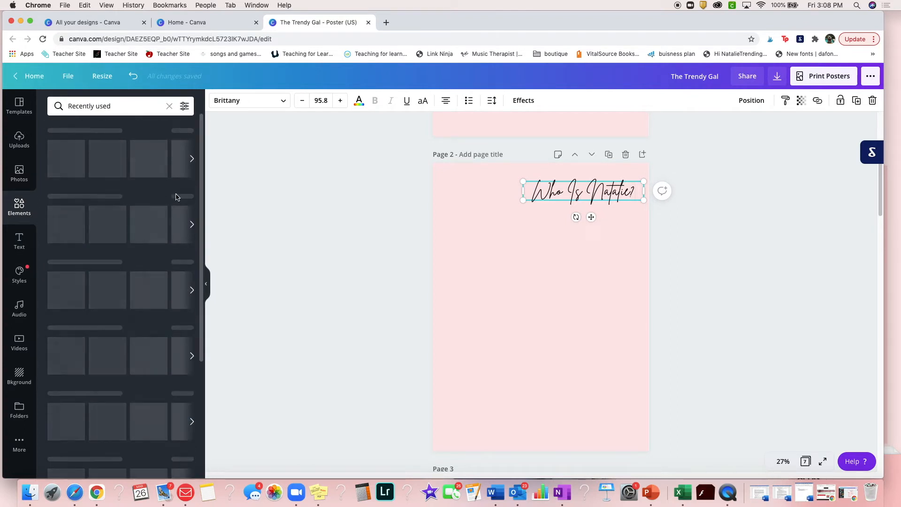
scroll(136, 316, down, 5)
scroll(144, 313, down, 4)
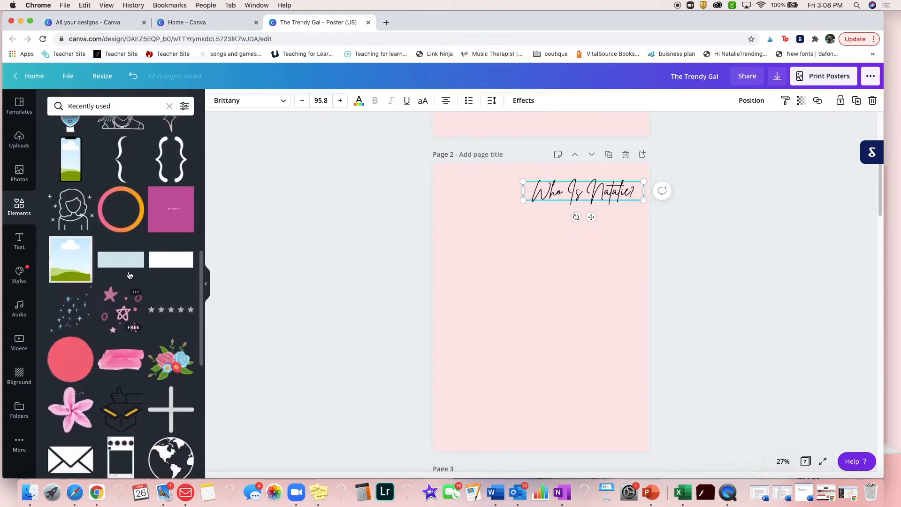
click(121, 209)
drag(543, 298, 487, 201)
drag(528, 170, 514, 181)
drag(489, 228, 488, 215)
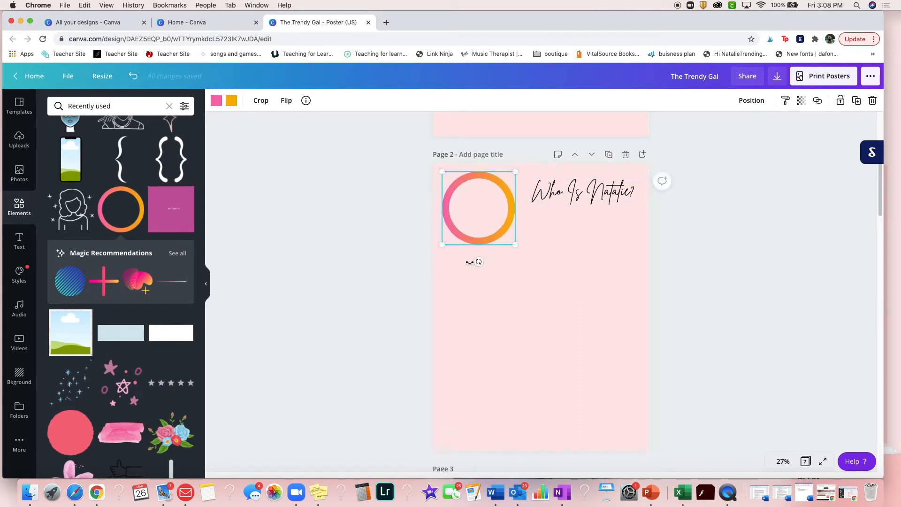
Rotate the gradient ring on page 2 a quarter turn clockwise, shrink it slightly and place it in the page's upper left corner
drag(478, 261, 427, 225)
drag(524, 232, 479, 201)
mouse_move(426, 214)
mouse_down()
mouse_move(425, 193)
mouse_move(424, 207)
mouse_up()
click(379, 245)
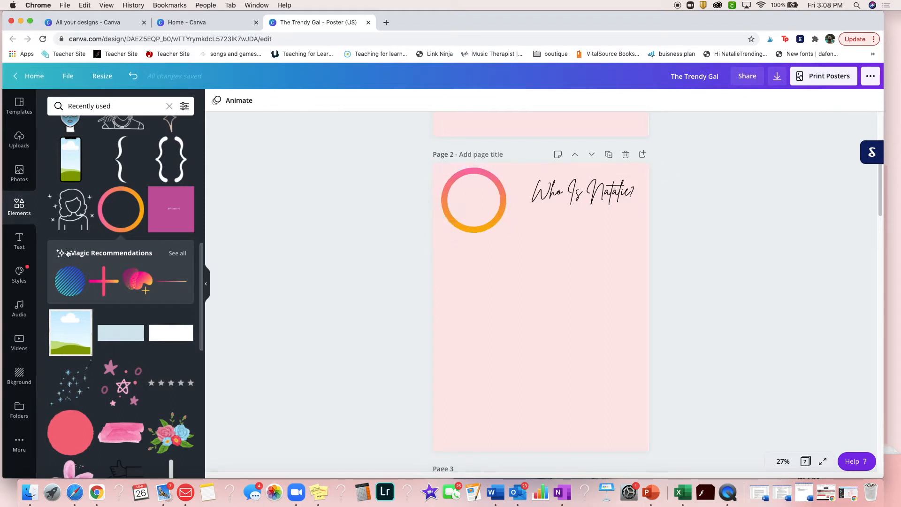
Add a circular photo frame from the recently used elements to page 2 and fit it inside the gradient ring
scroll(93, 232, up, 10)
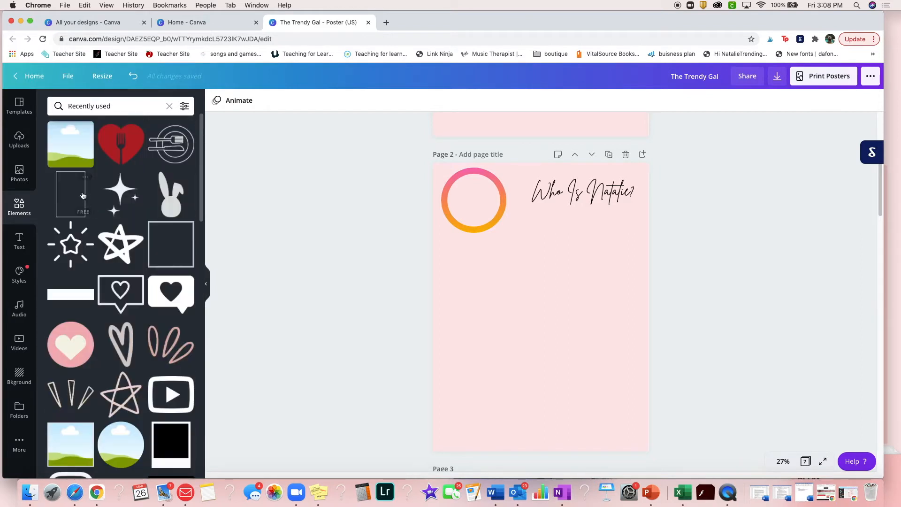
drag(121, 445, 480, 244)
drag(550, 202, 475, 207)
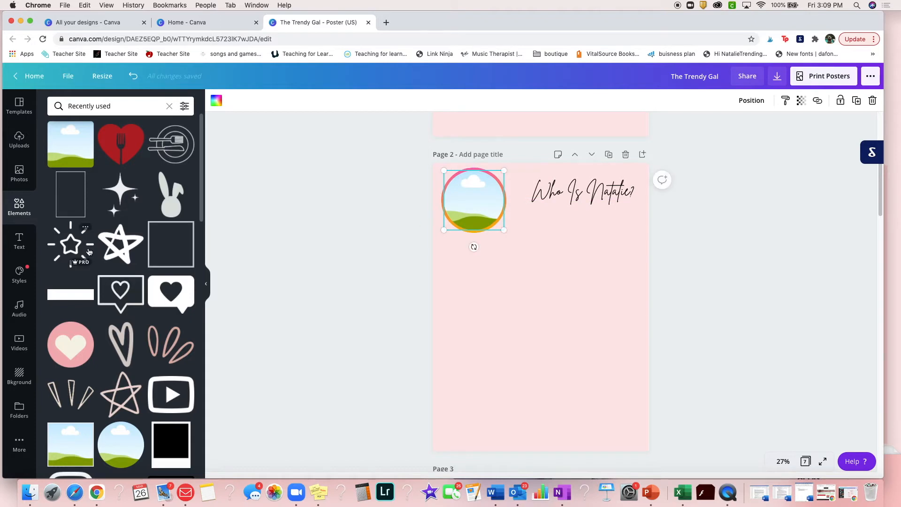
Fill the circular frame with the uploaded photo of the woman in a pink blouse and hat
click(20, 140)
scroll(137, 324, down, 4)
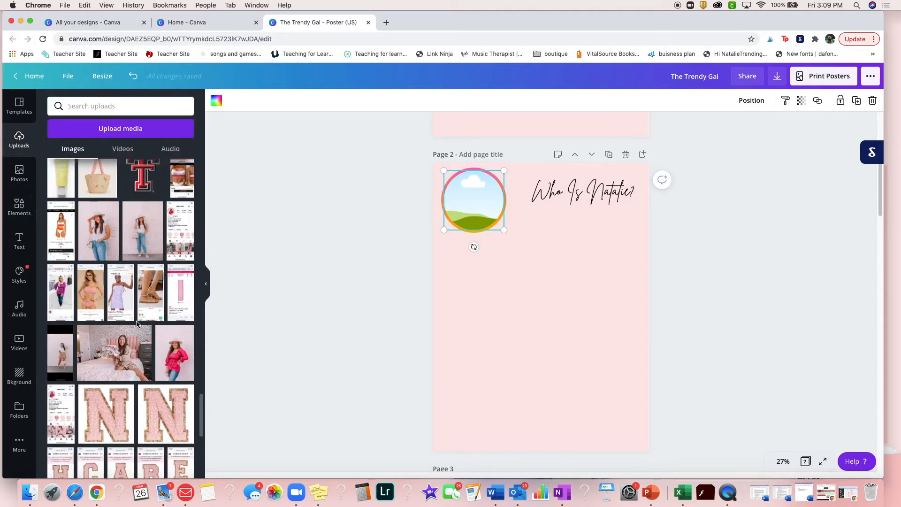
drag(188, 212, 463, 204)
click(337, 272)
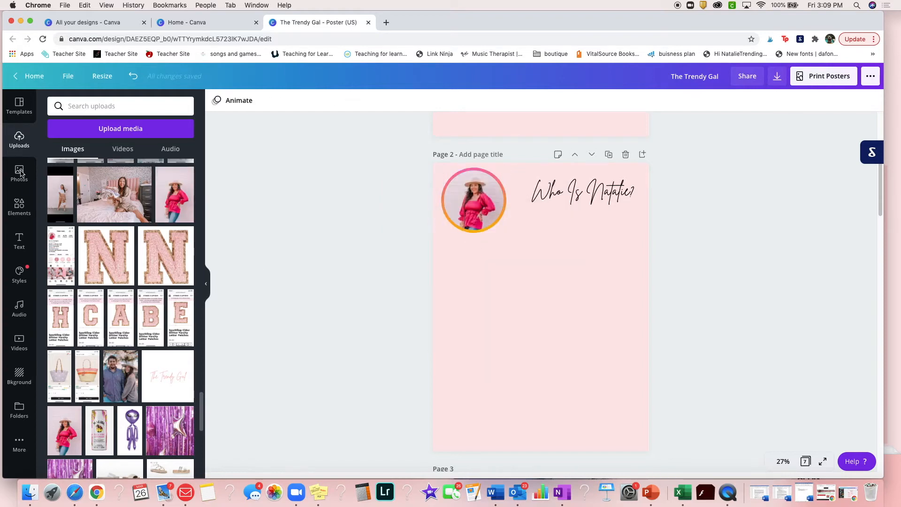
Move the page 2 heading slightly left, closer to the round photo
click(20, 244)
click(571, 201)
drag(572, 201, 564, 201)
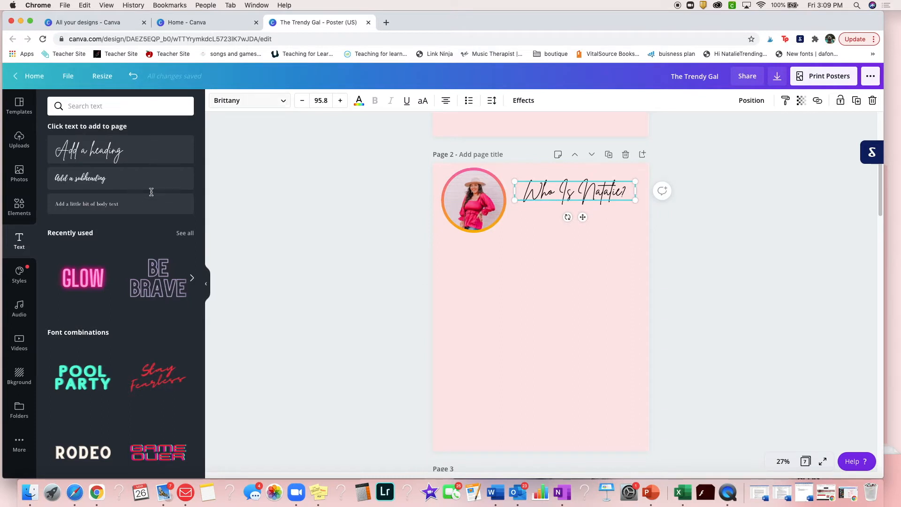
Add a body text box, place it around the middle of page 2 and set its font size to 64
click(143, 210)
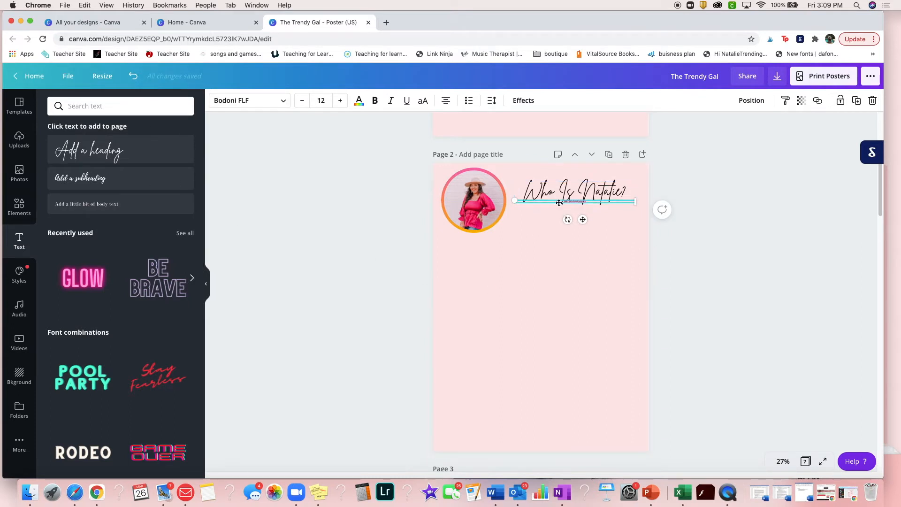
drag(532, 275, 511, 308)
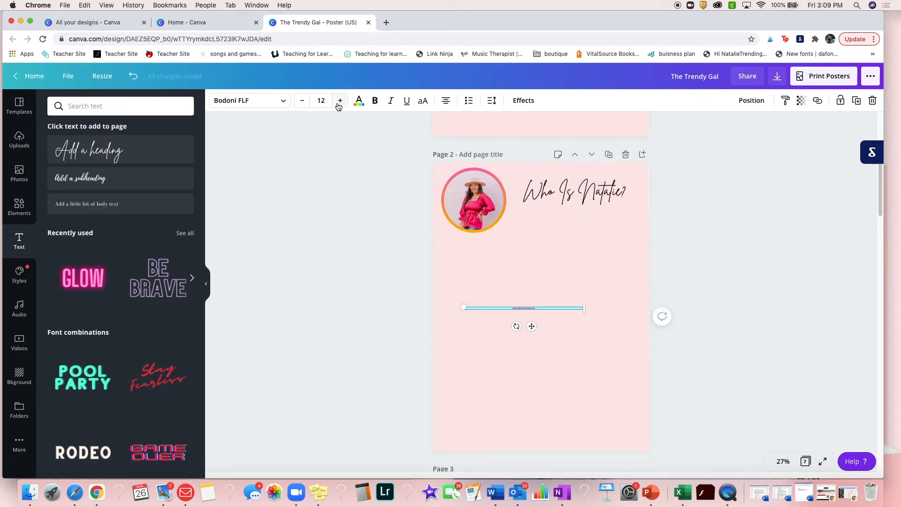
click(320, 101)
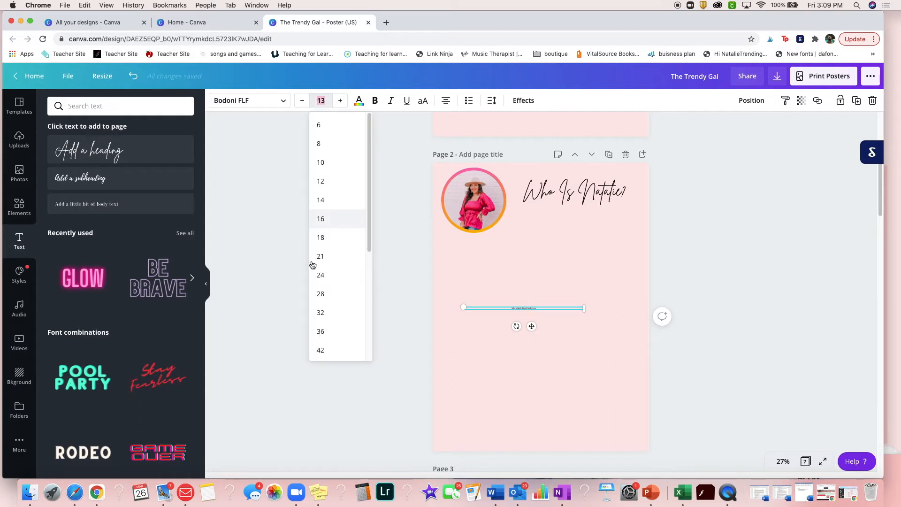
scroll(336, 265, down, 5)
click(321, 217)
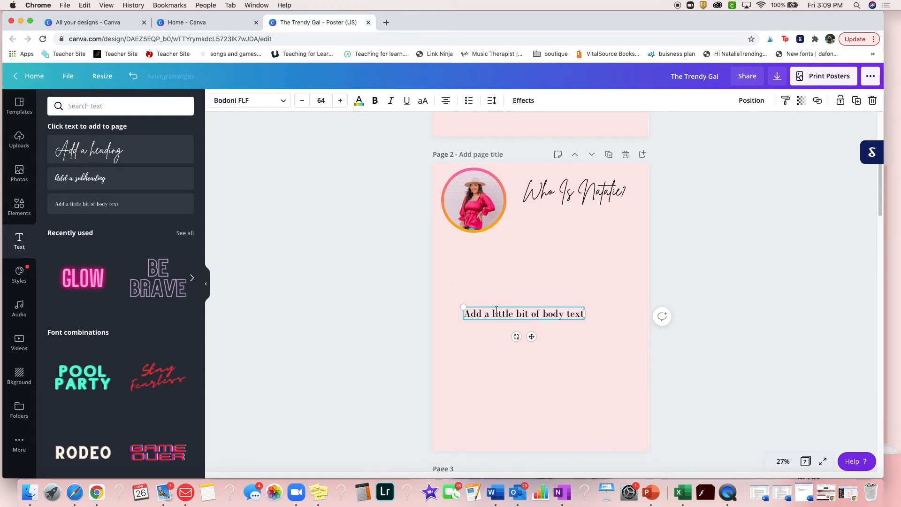
Replace the placeholder body text with "First paragraph, discuss just about you."
drag(465, 315, 486, 311)
text(Fikr)
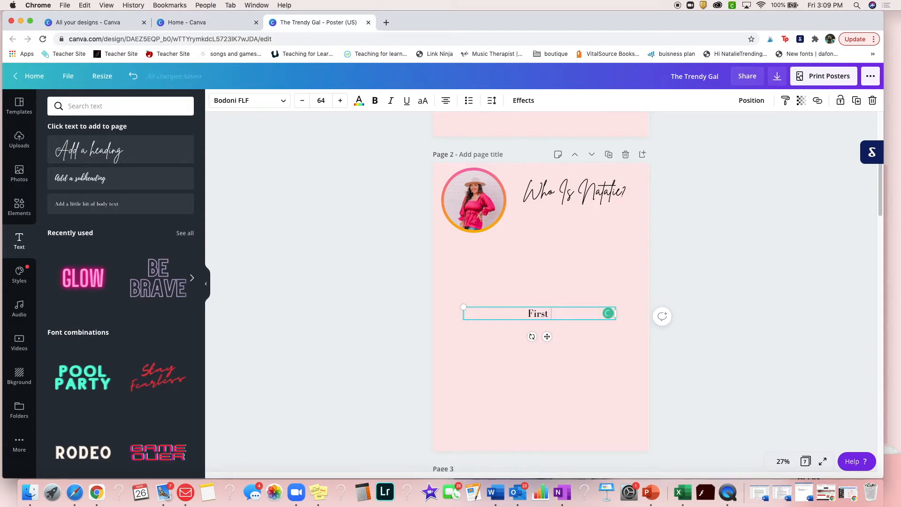
key(BackSpace)
text(graph, discuss just about you. W)
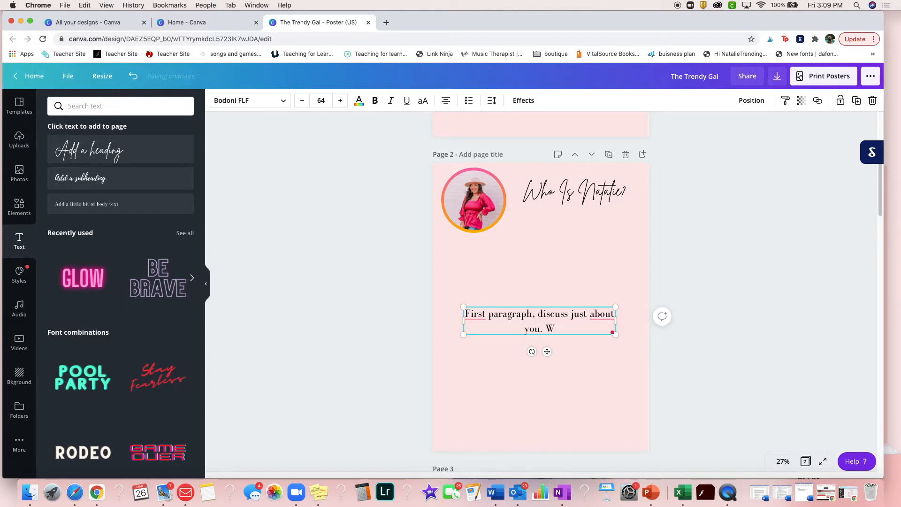
text(.)
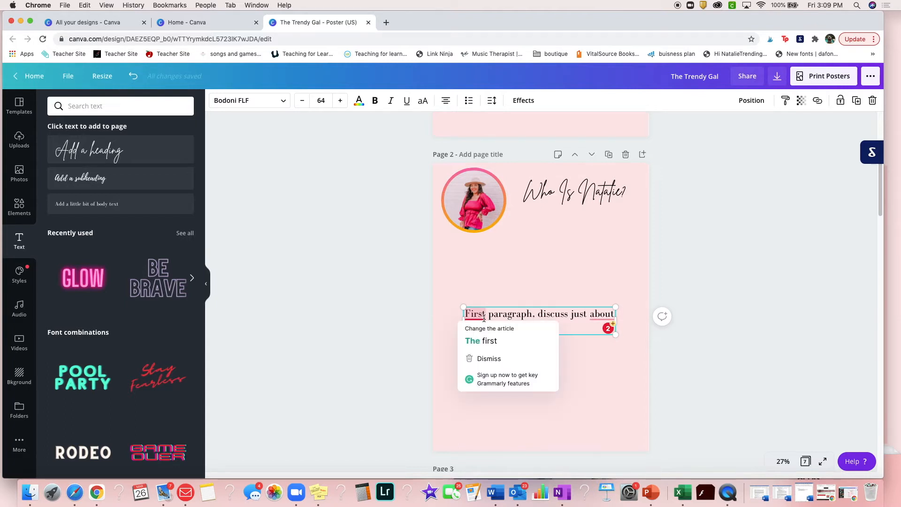
Accept the Grammarly suggestions to change "First" to "The first" and to remove "about" from the paragraph
click(483, 340)
mouse_move(528, 330)
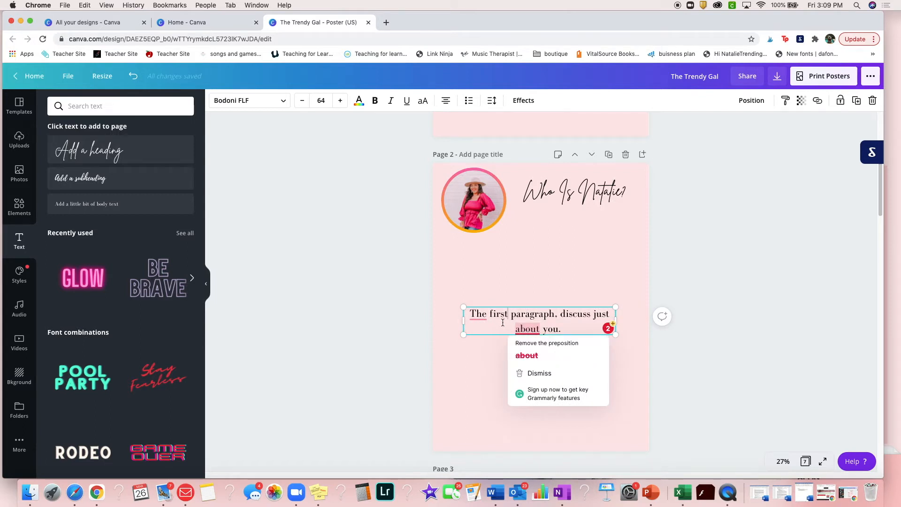
click(527, 355)
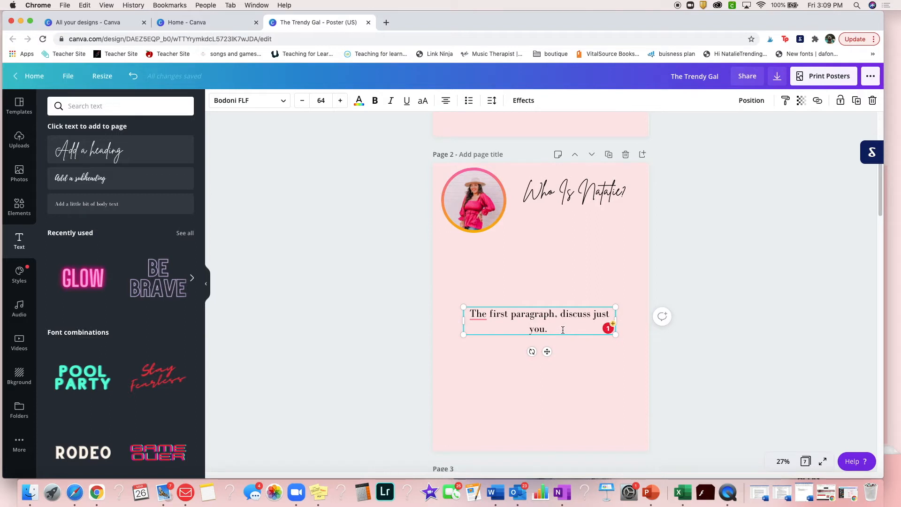
Append "Say if you are in school, you have a job, or you're a stay at home mom, etc!" and move the paragraph up below the heading
text(Say if you are in school)
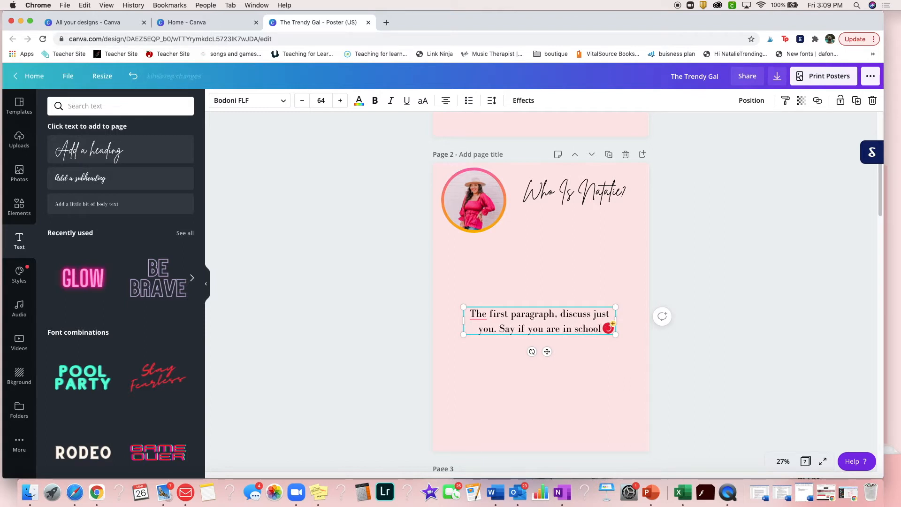
text(, you have)
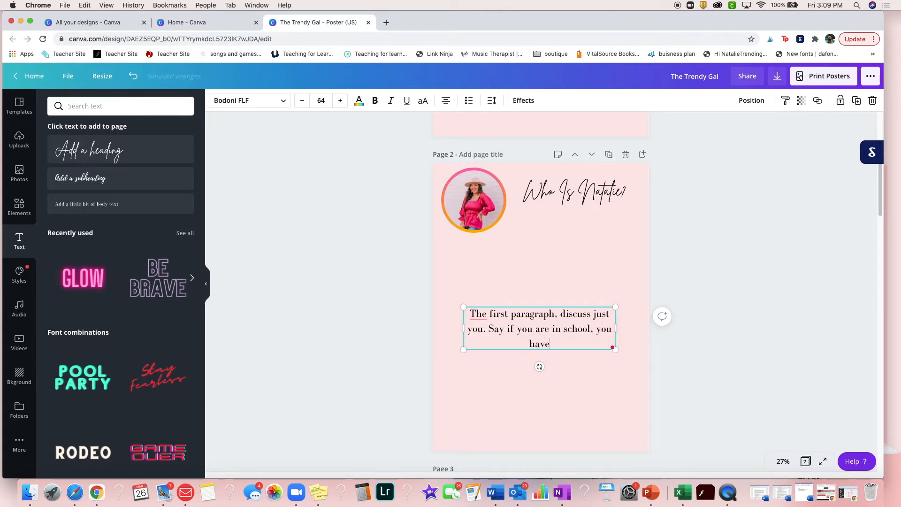
text(a job, or you)
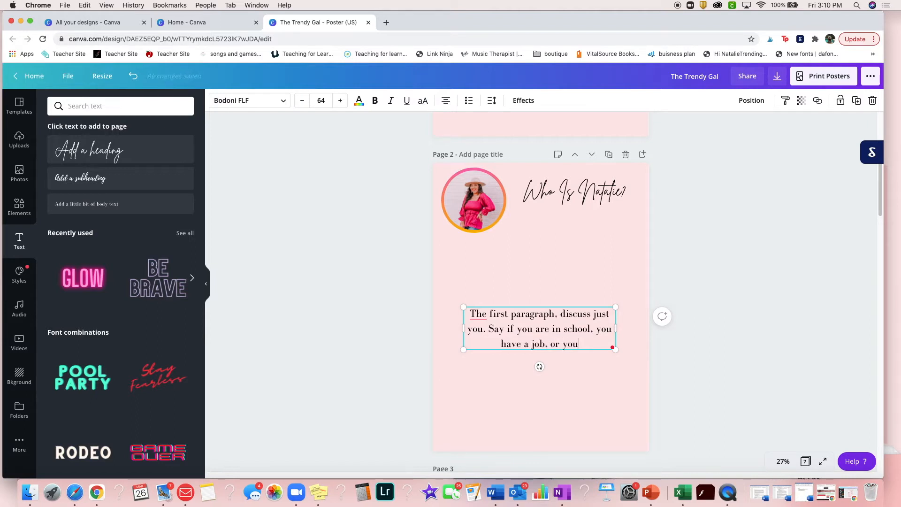
text('re. as)
key(BackSpace)
key(BackSpace)
key(BackSpace)
key(BackSpace)
text(a )
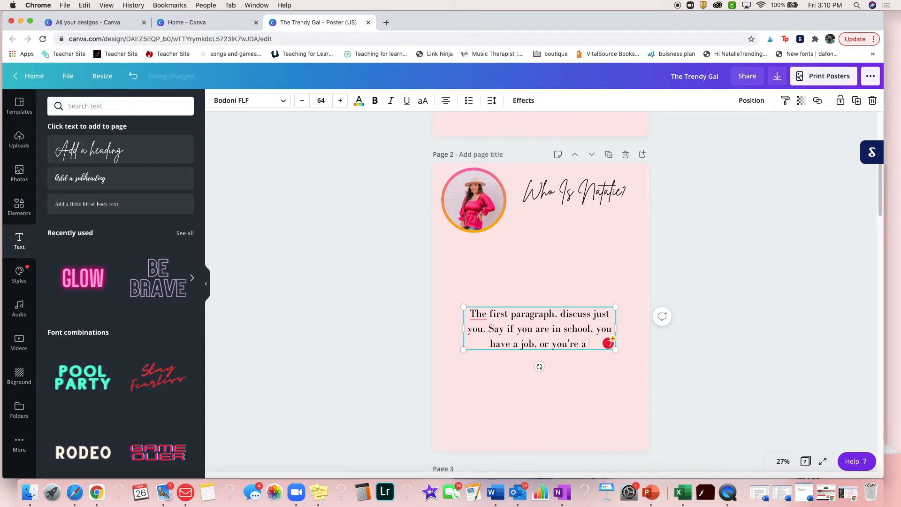
text(stay at hom)
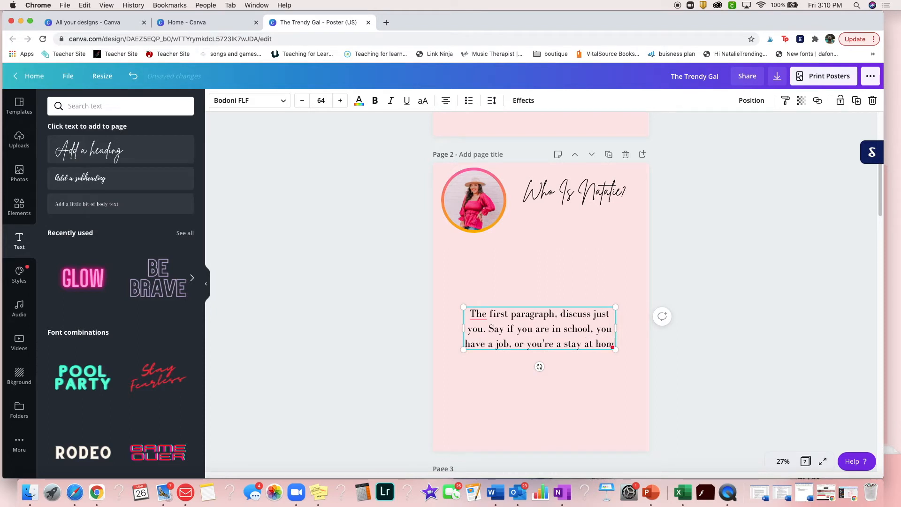
text(e mom)
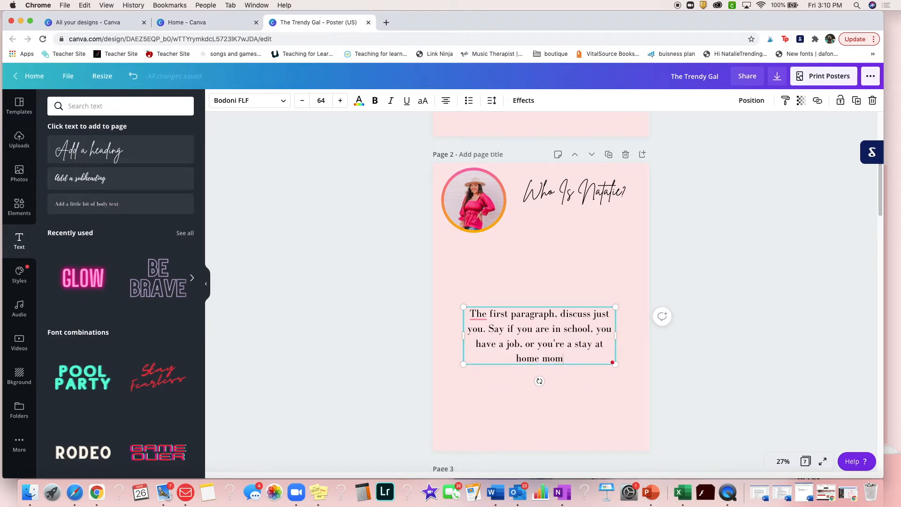
text(, etc!)
drag(587, 368, 586, 308)
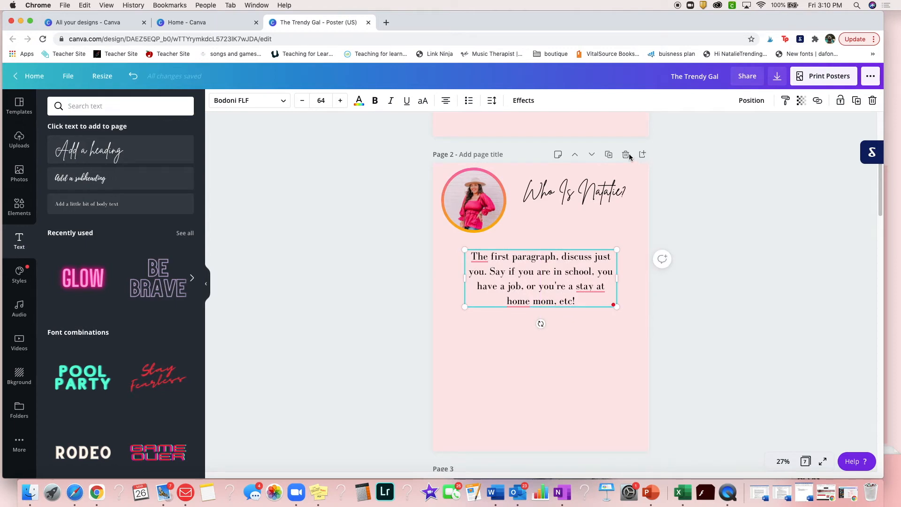
click(609, 154)
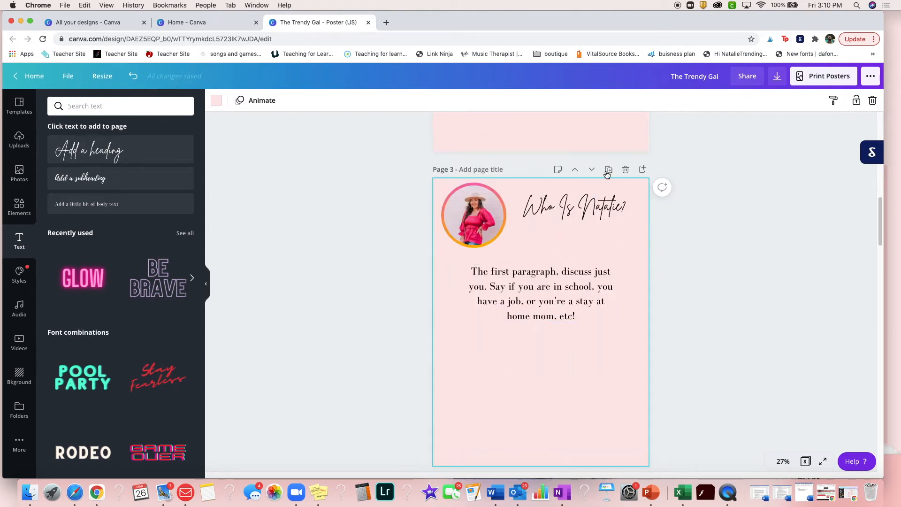
click(625, 169)
scroll(568, 220, up, 3)
Duplicate the paragraph text box on page 2, place the copy below the original and select all its text
click(567, 220)
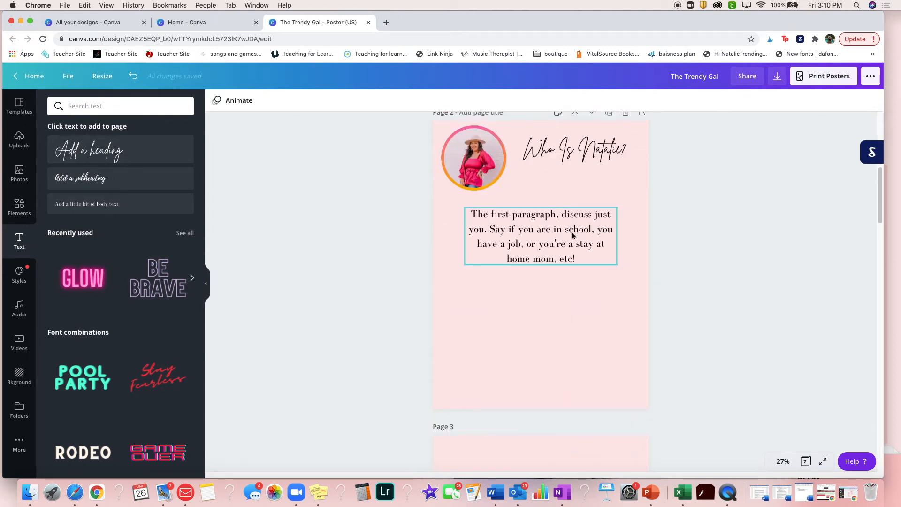
click(857, 100)
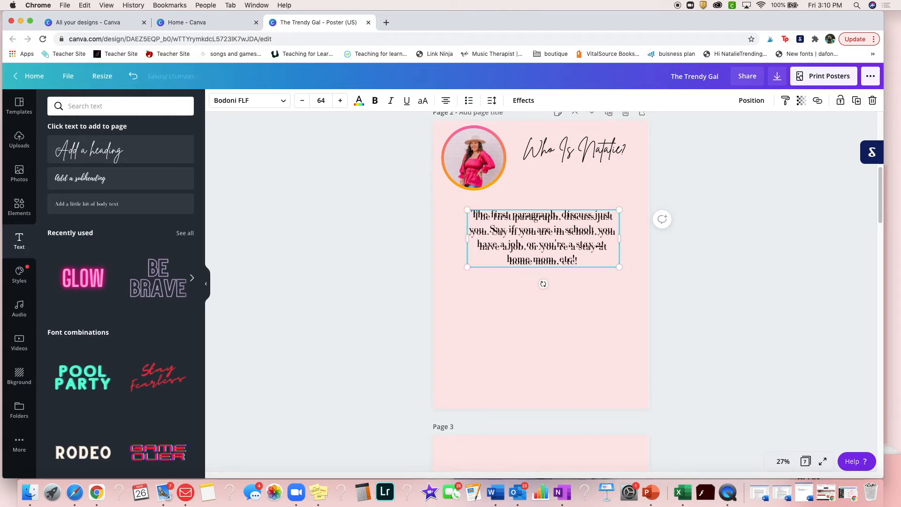
drag(581, 245, 467, 294)
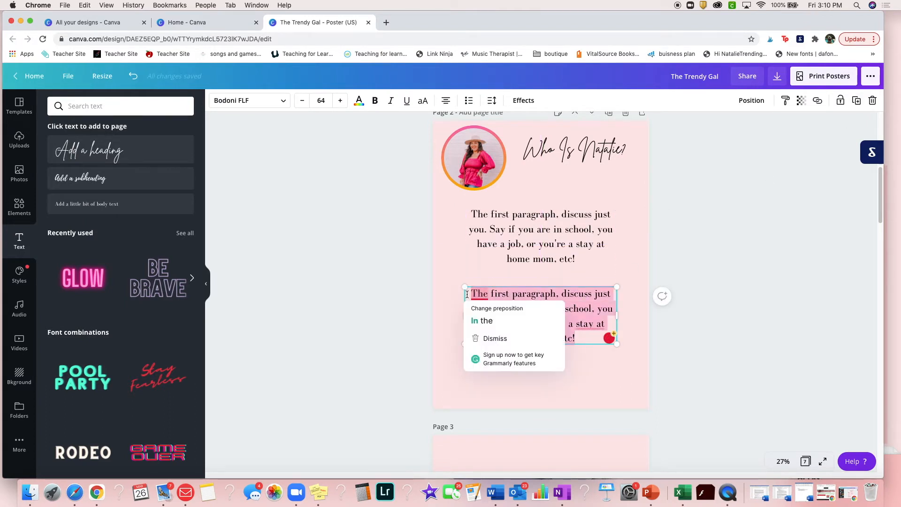
Replace the copied paragraph's text with "Next, talk about why you started your job or your page."
text(Next, talk about why you started yo)
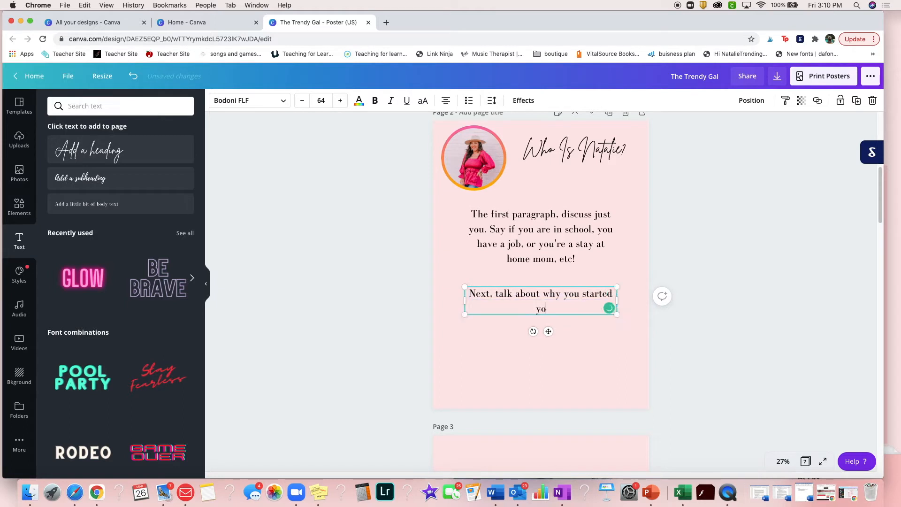
text(ur job or your page)
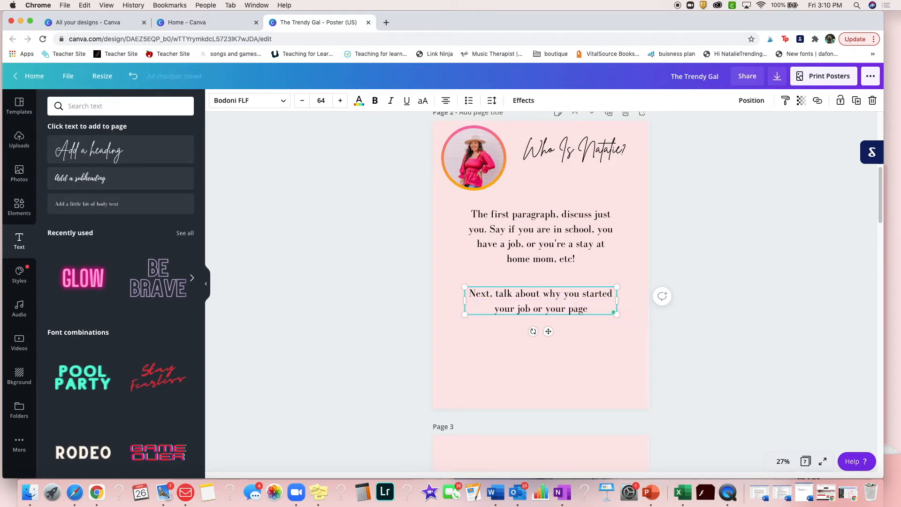
text(. Wh)
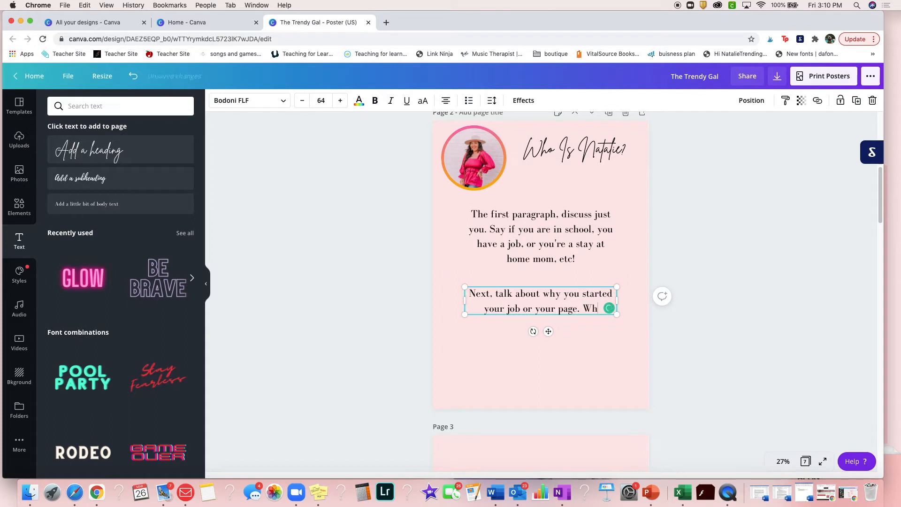
text(at inspired yo)
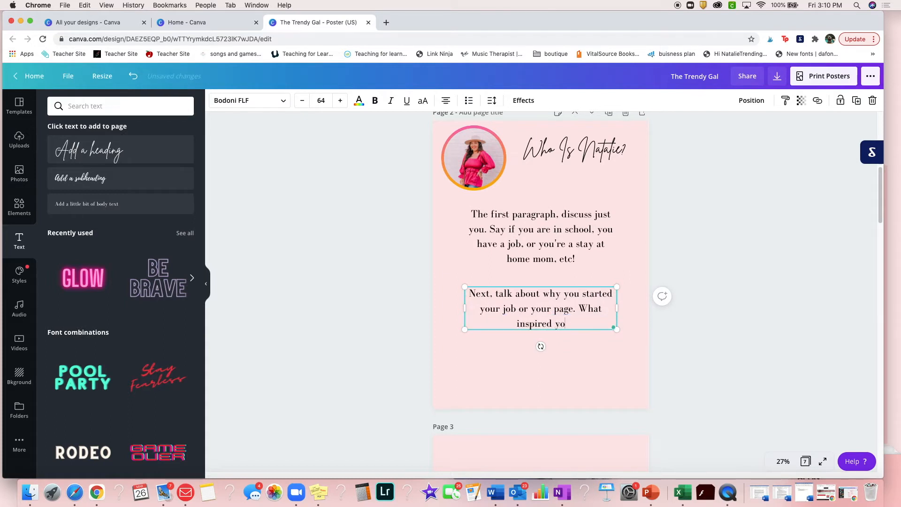
text(u to start bl)
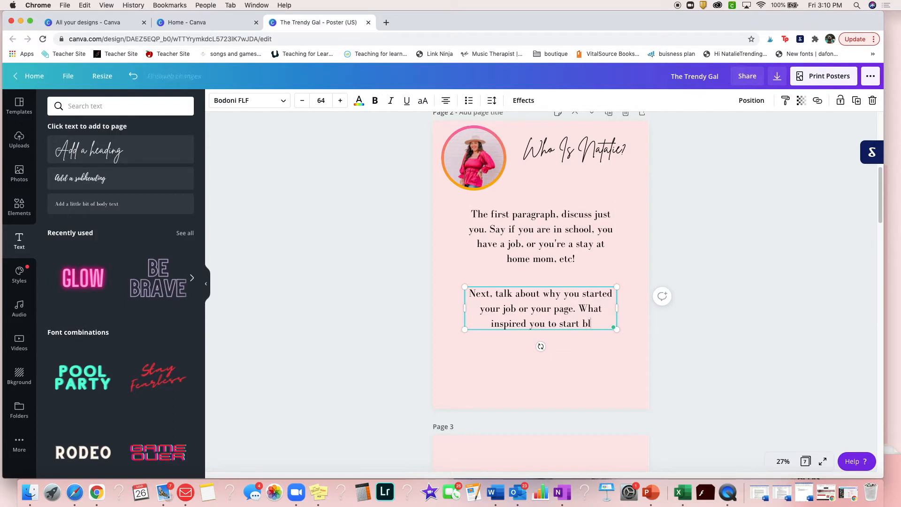
text(ogging? W)
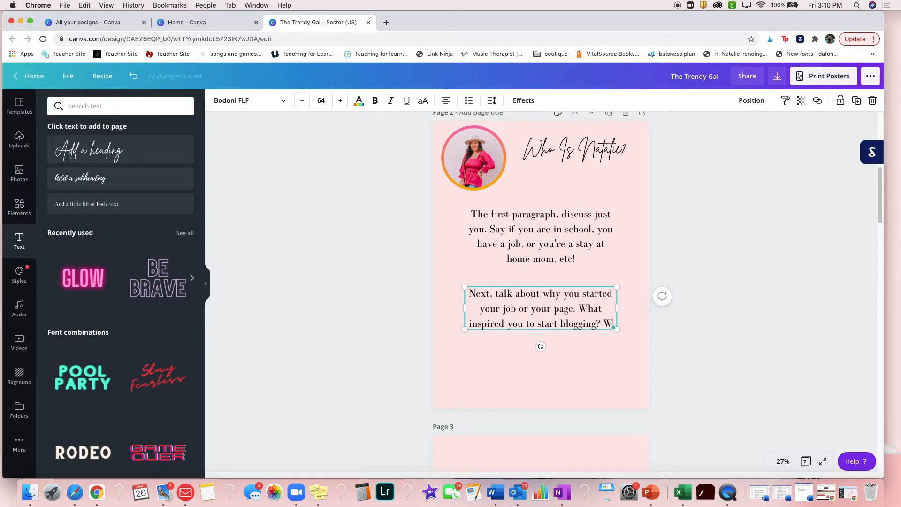
text(hat are youur)
Continue the second paragraph with "What inspired you to start blogging? What are your goals for your page? etc"
key(BackSpace)
key(BackSpace)
text(r )
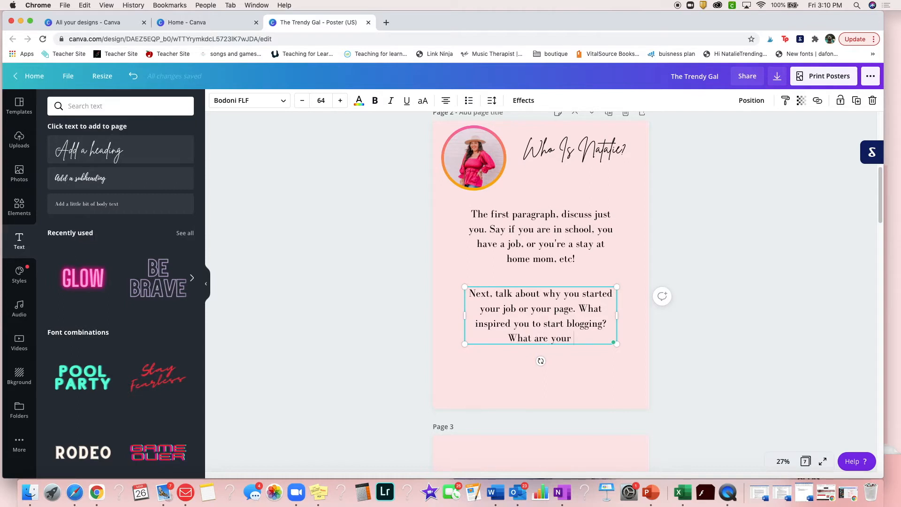
text(goals for your)
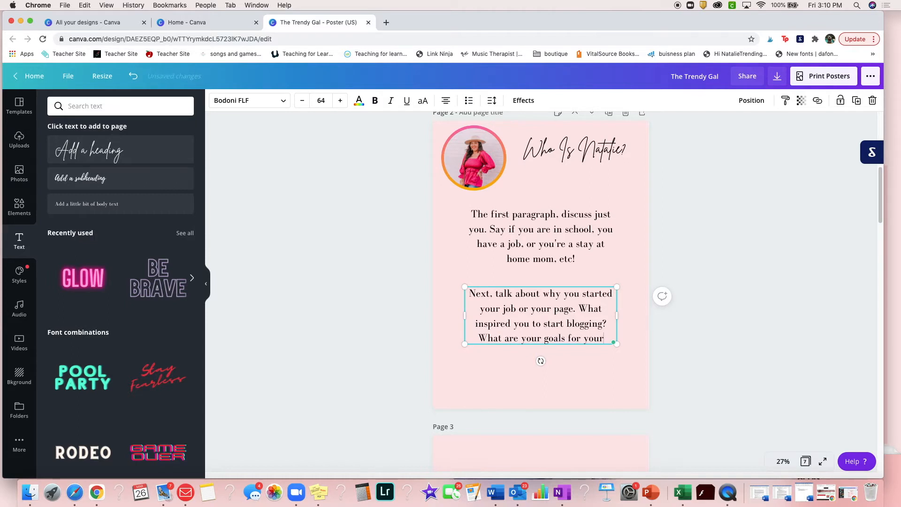
text( page? etc)
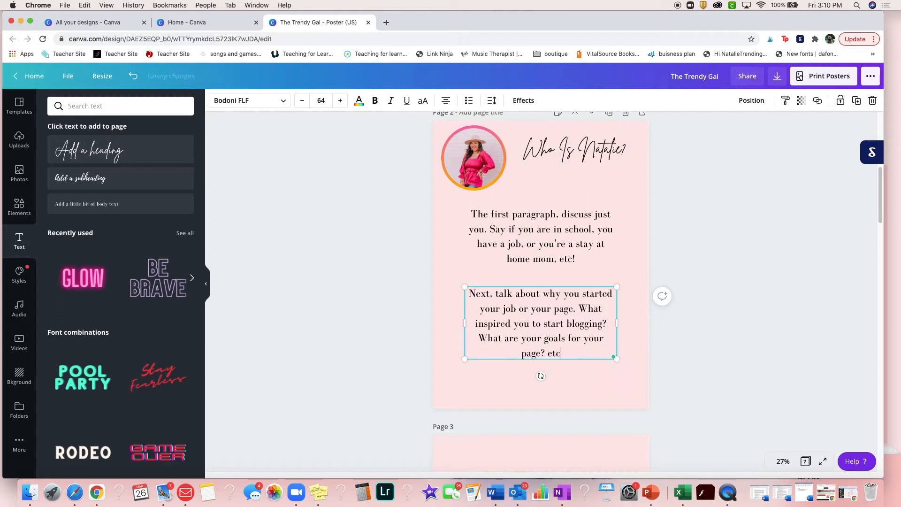
text(.)
Finish the second paragraph on page 2 with a period and select the blank page 3
click(587, 452)
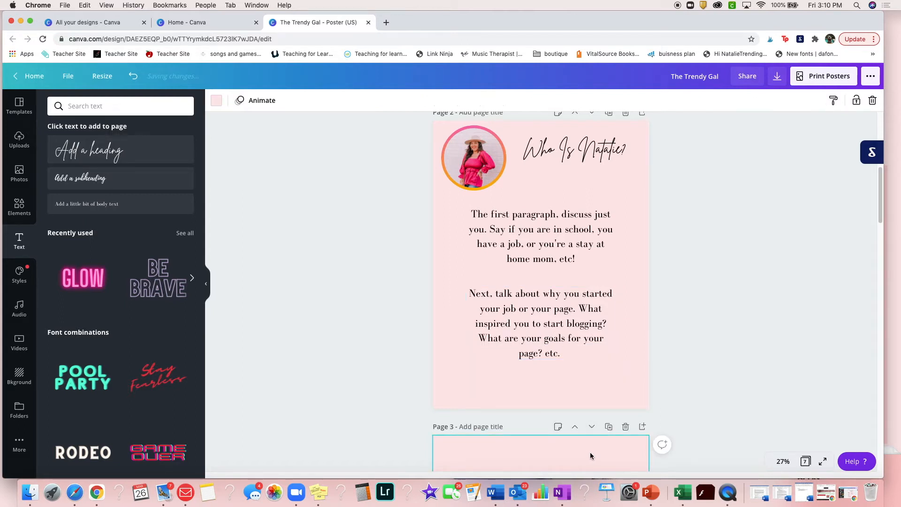
scroll(669, 368, down, 7)
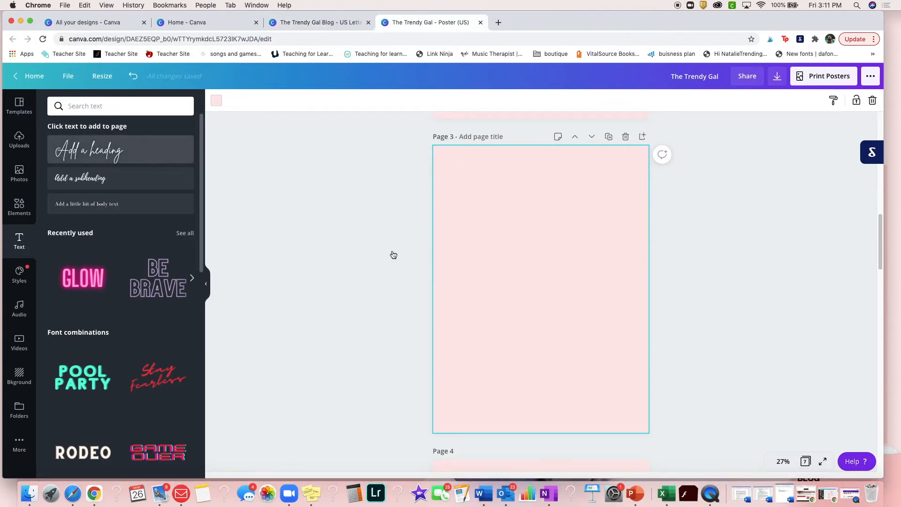
Add a heading to page 3 reading "Who Is A Trendy Gal?"
drag(309, 223, 496, 280)
drag(441, 272, 426, 276)
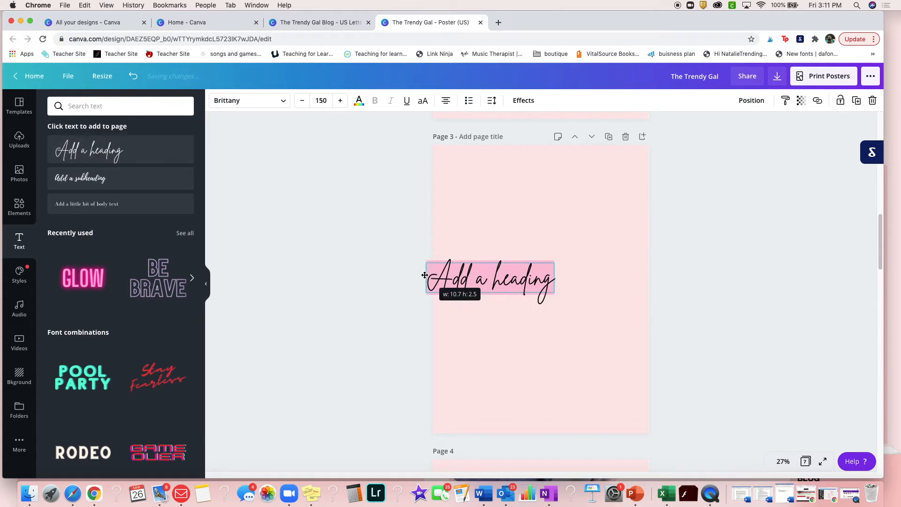
text(Who I)
key(BackSpace)
text(i)
key(BackSpace)
text(Is)
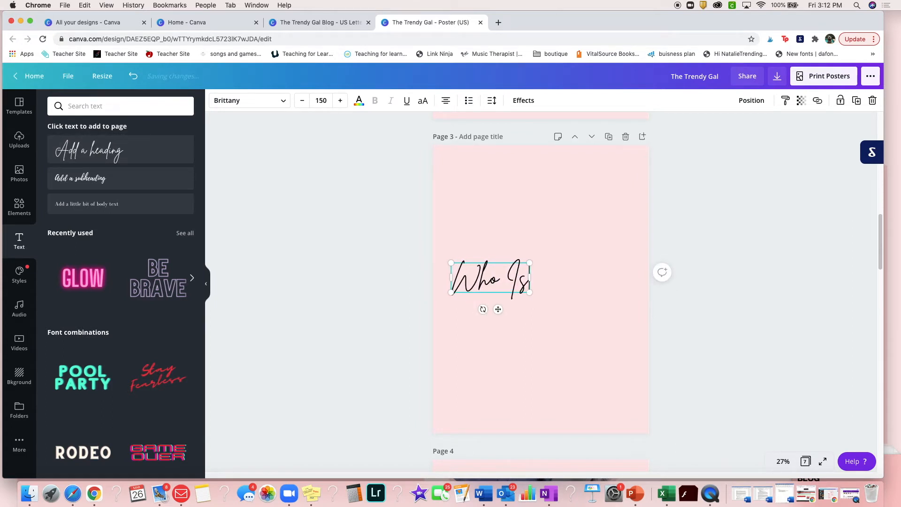
text( A Trendy Gal)
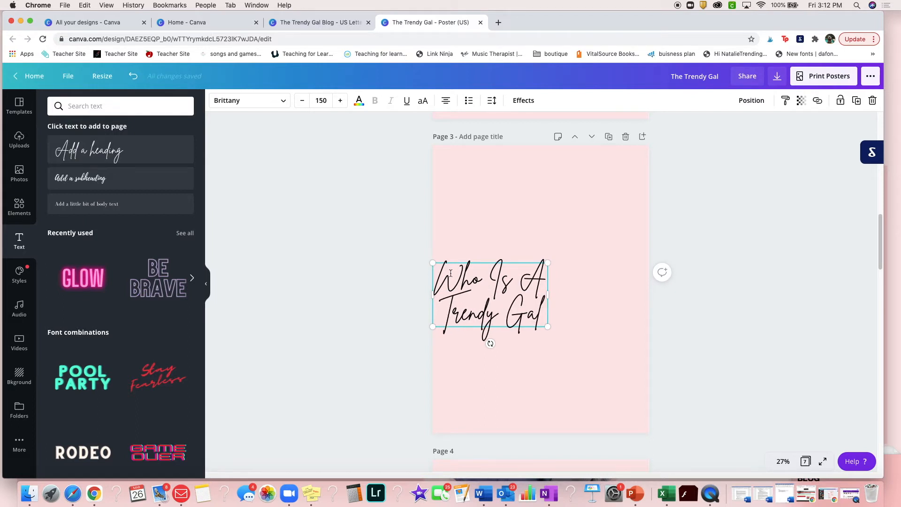
text(?)
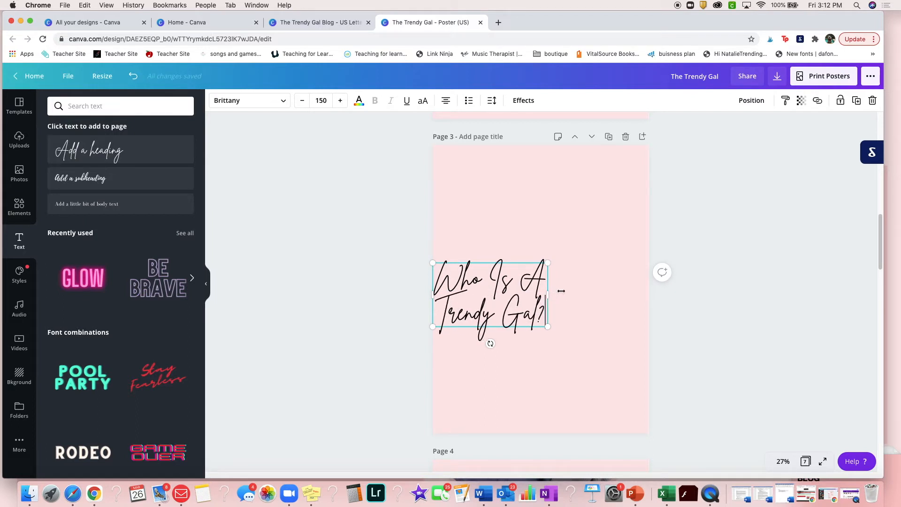
Resize the heading to font size 118 in a wider text box and centre it at the top of page 3
drag(549, 291, 641, 298)
drag(638, 266, 587, 277)
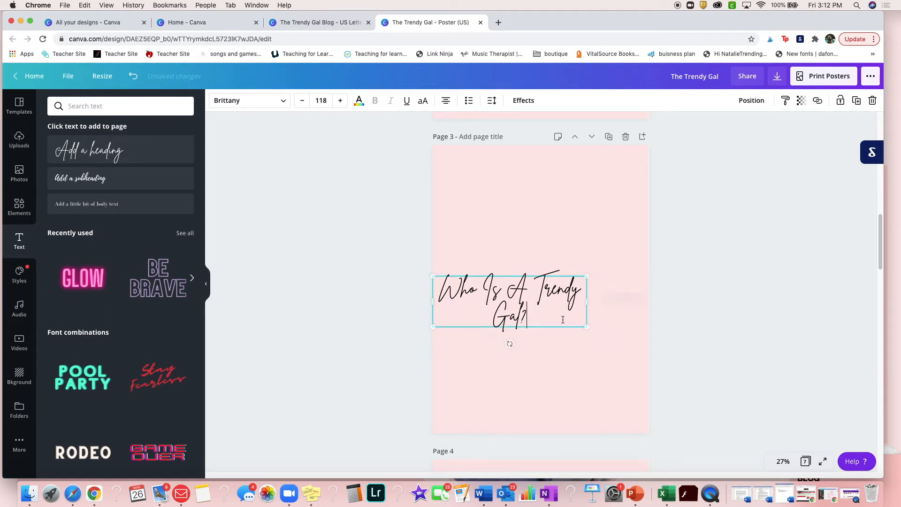
drag(563, 327, 596, 204)
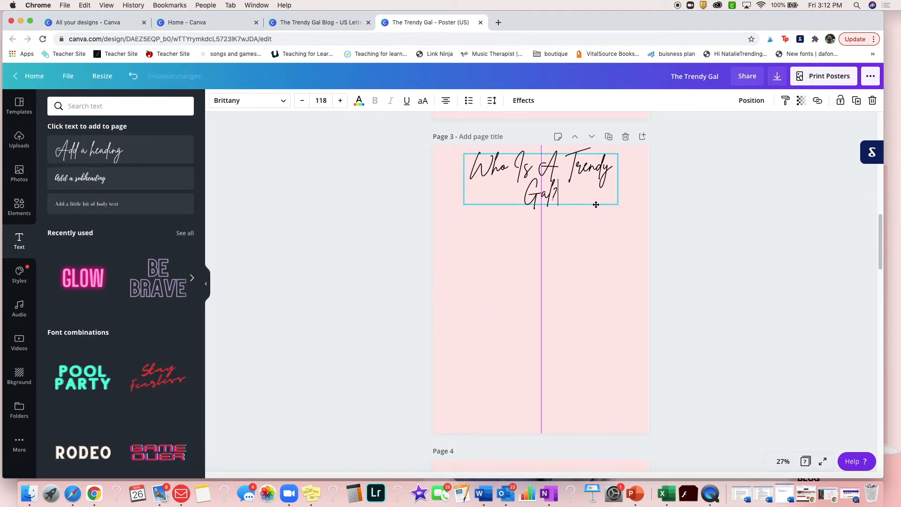
drag(658, 215, 658, 216)
Add a body text box on page 3 reading "Here, you want to talk about your audience. You can get this"
click(534, 295)
click(69, 201)
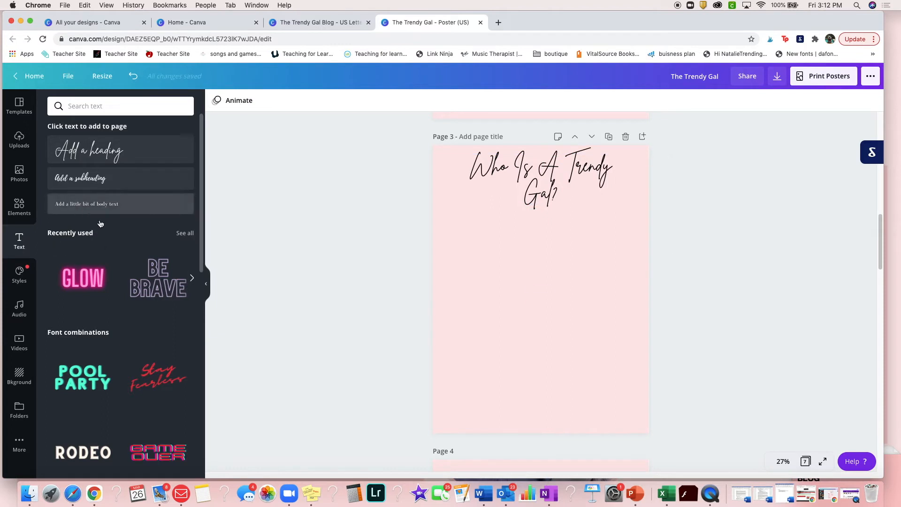
drag(520, 290, 429, 356)
text(Hwr=)
key(BackSpace)
key(BackSpace)
key(BackSpace)
text(ere, you)
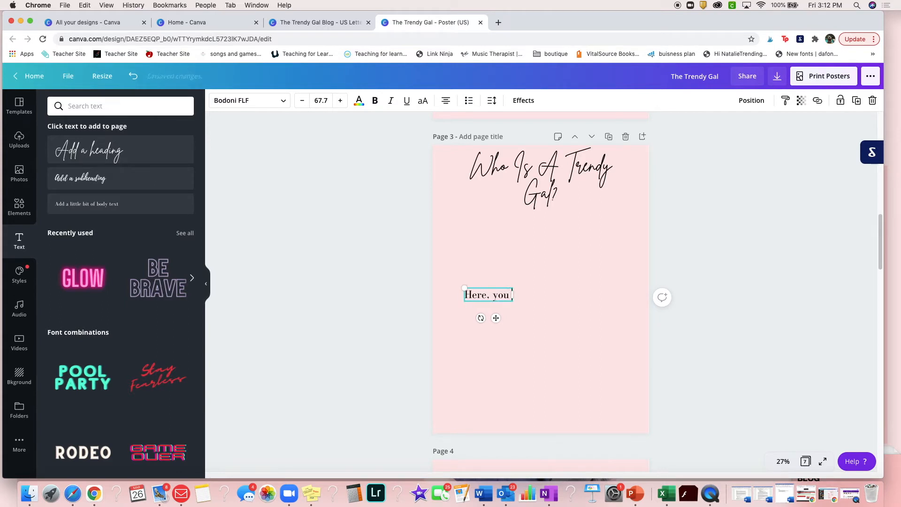
text( want to talk)
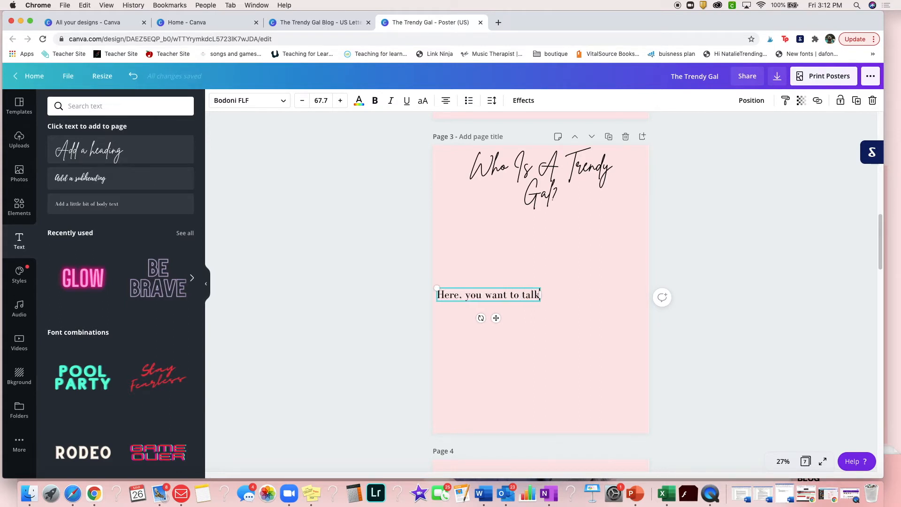
text( about your aud)
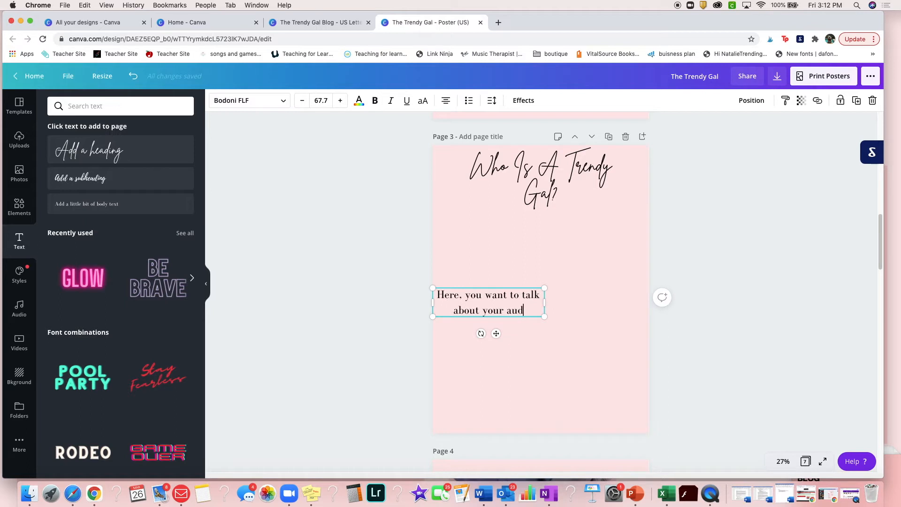
text(ience. o)
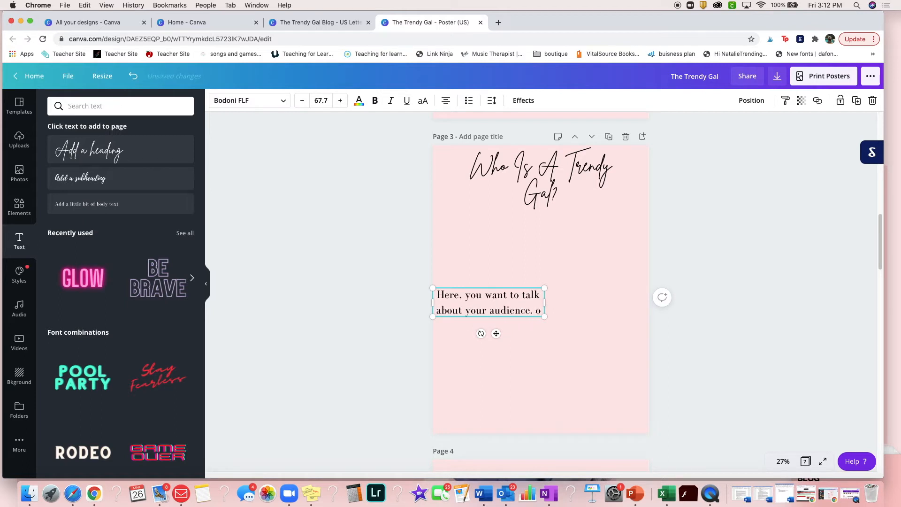
key(BackSpace)
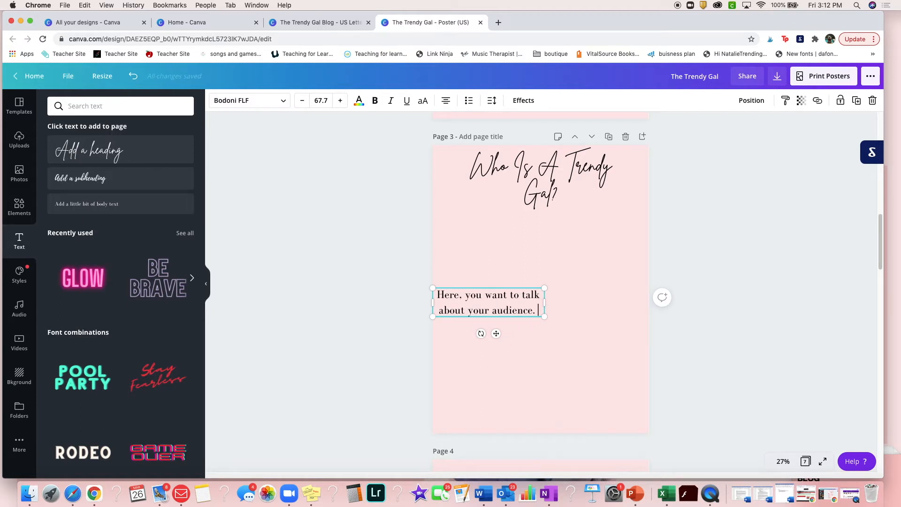
text(You can get this u)
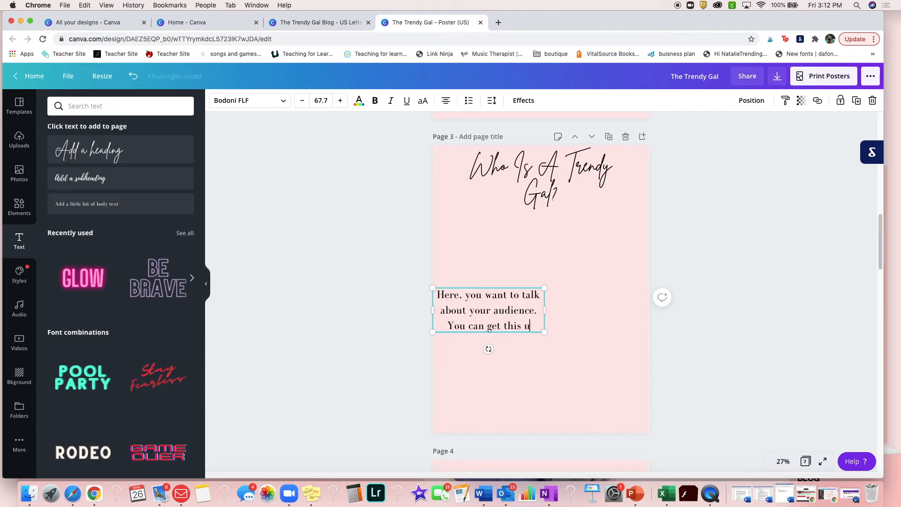
Try continuing the paragraph with "information by your insights on Instagram or your blog or, you can ask on Instagram"
key(BackSpace)
text(information by)
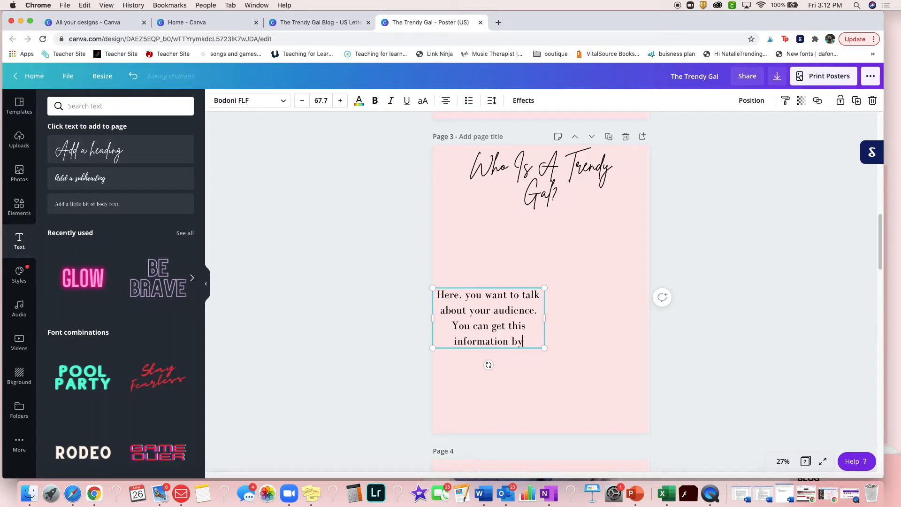
text( your stats)
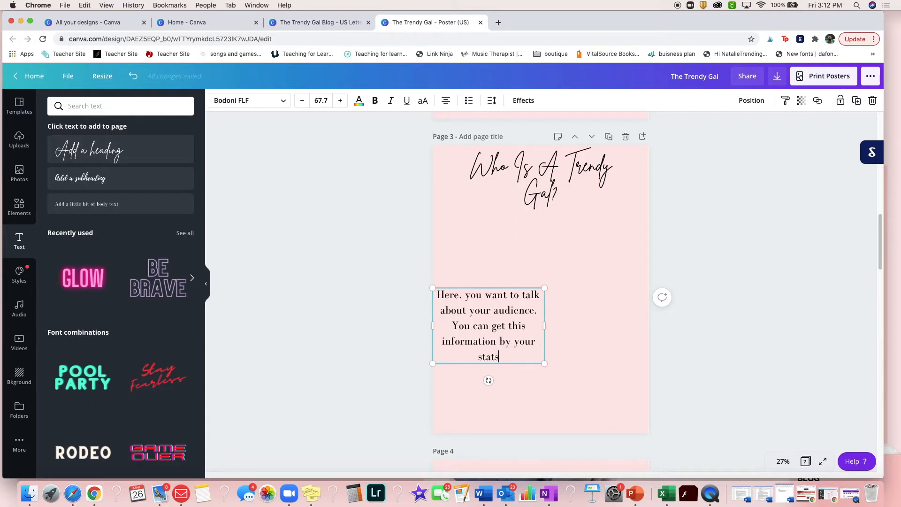
key(BackSpace)
key(BackSpace)
key(BackSpace)
key(BackSpace)
text(insights on Instagram or your blog or, you can ask on Instagram a)
Move the body text box on page 3 toward the page's centre, widen it to nearly the page width and remove the stray characters
drag(529, 207, 586, 224)
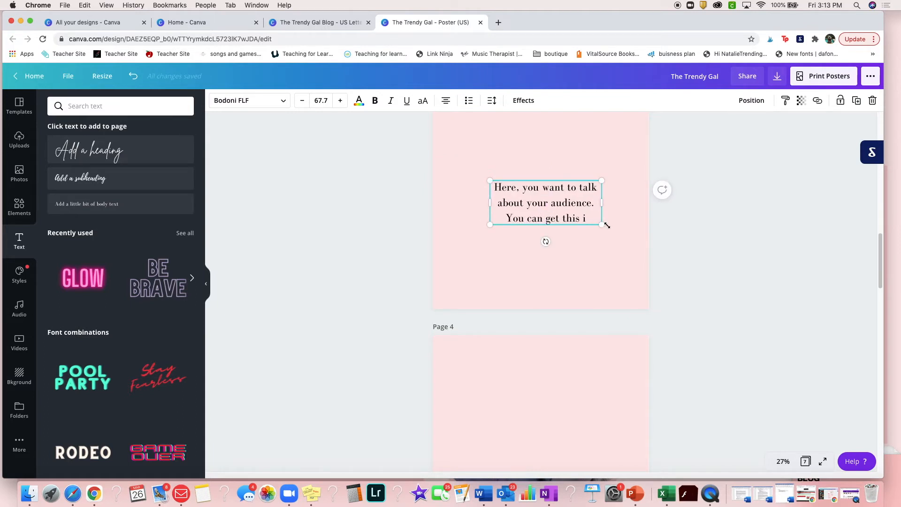
scroll(596, 275, up, 3)
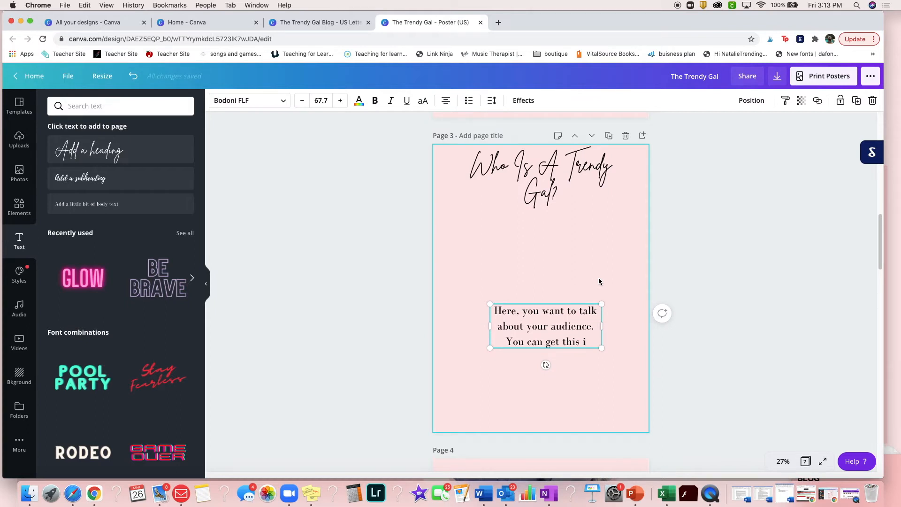
text(==)
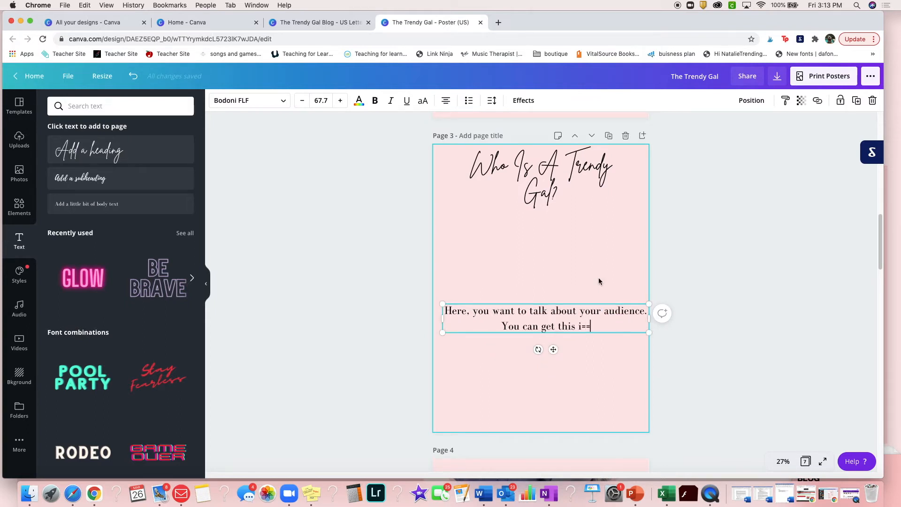
key(BackSpace)
key(BackSpace)
Continue the audience paragraph with "on your insights page on Instagram or you"
text(on )
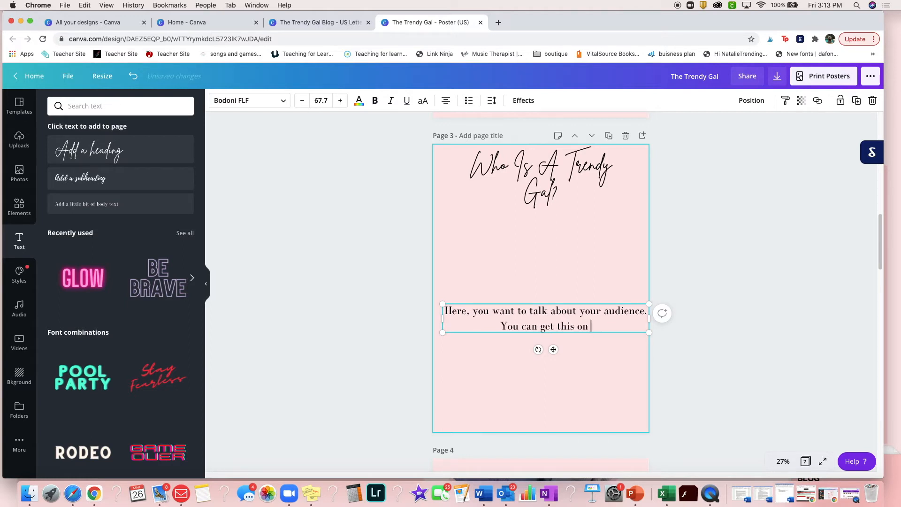
text(your insig)
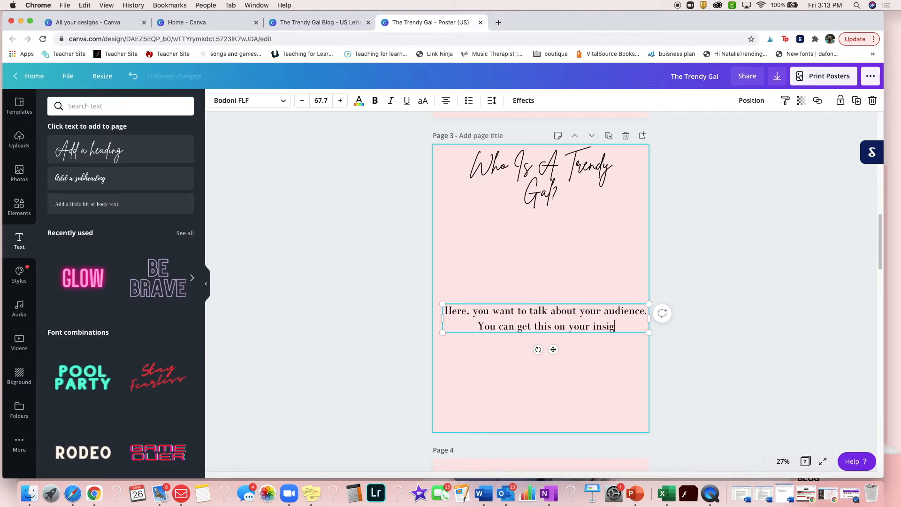
text(hts page on)
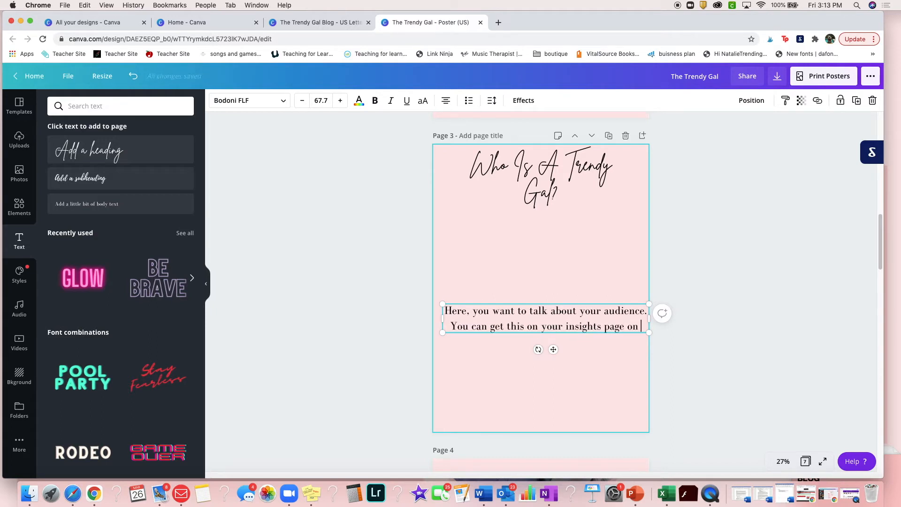
text( Instagram )
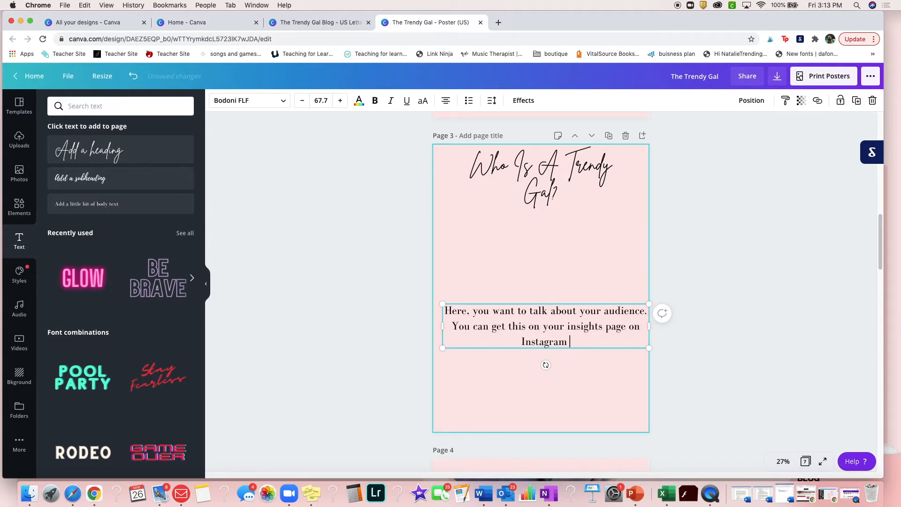
text(or you can )
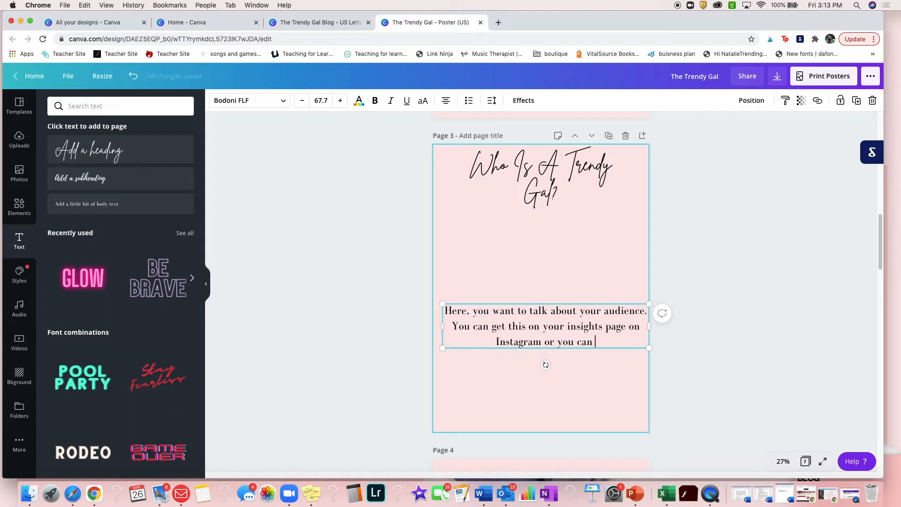
text(access it on your Instagram)
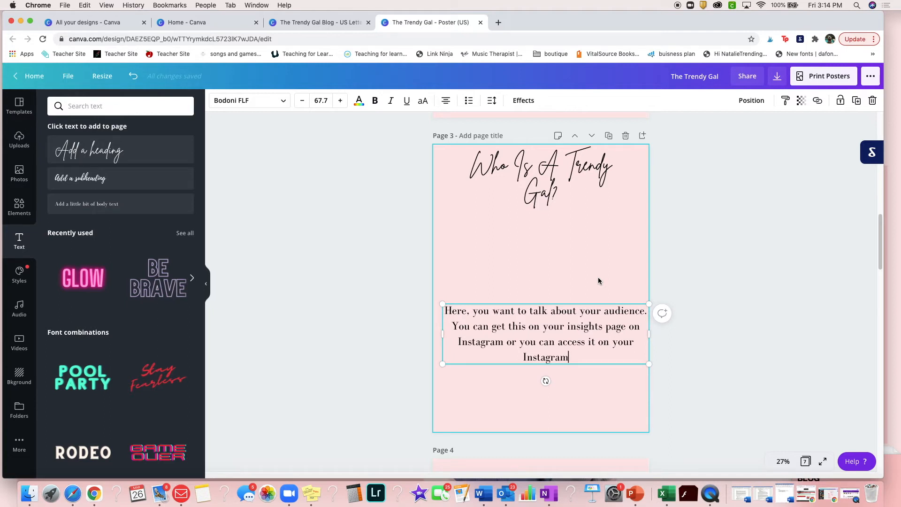
text(stories)
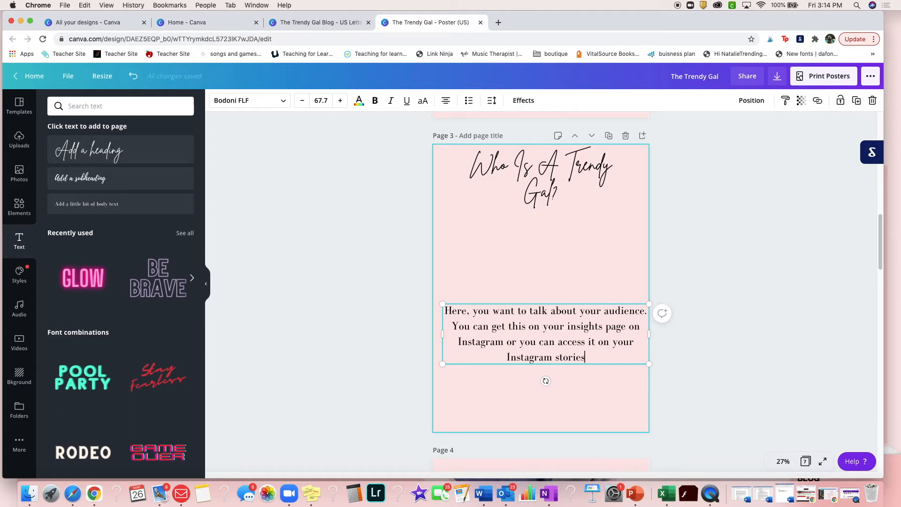
text( (that )
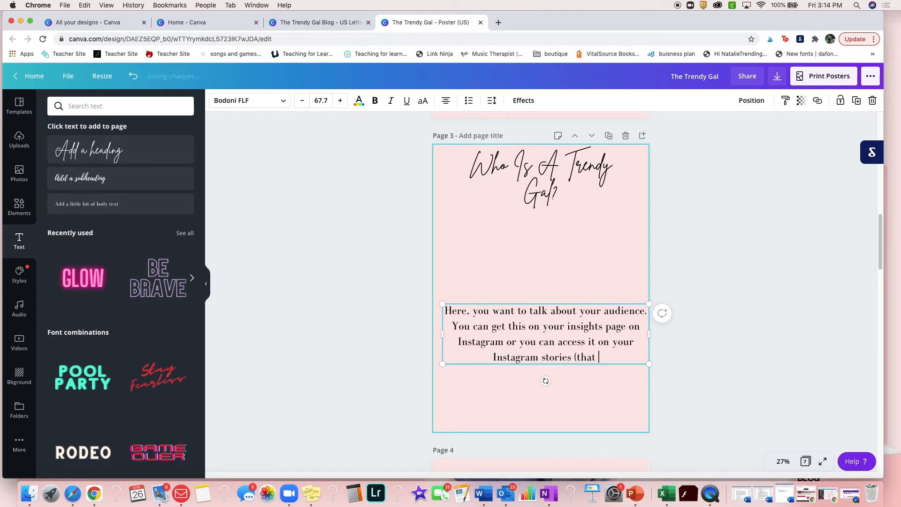
text(is what I did)
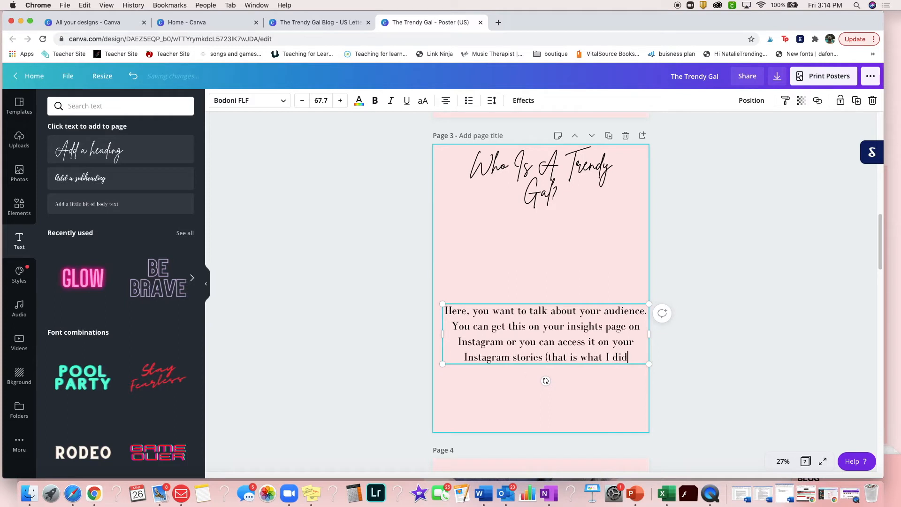
text())
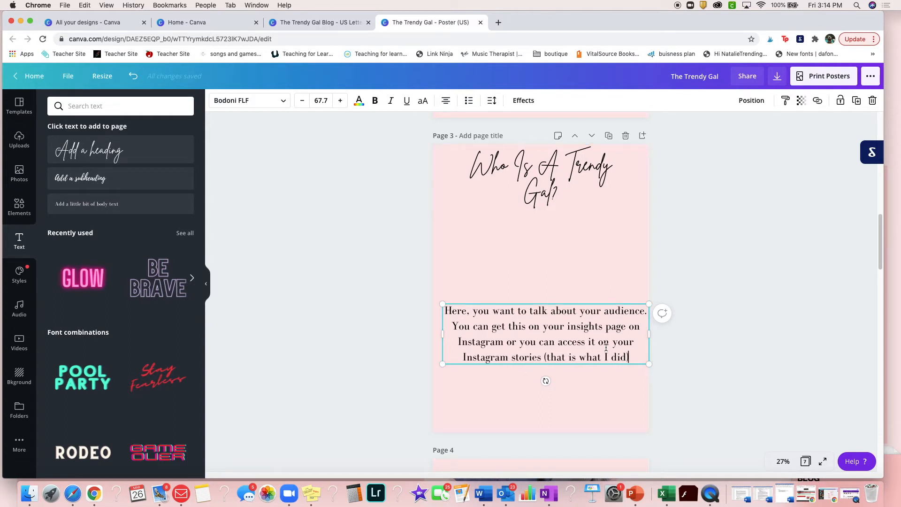
Append "(that is what I did)" to the audience paragraph and move it up, centred below the heading
drag(630, 357, 627, 282)
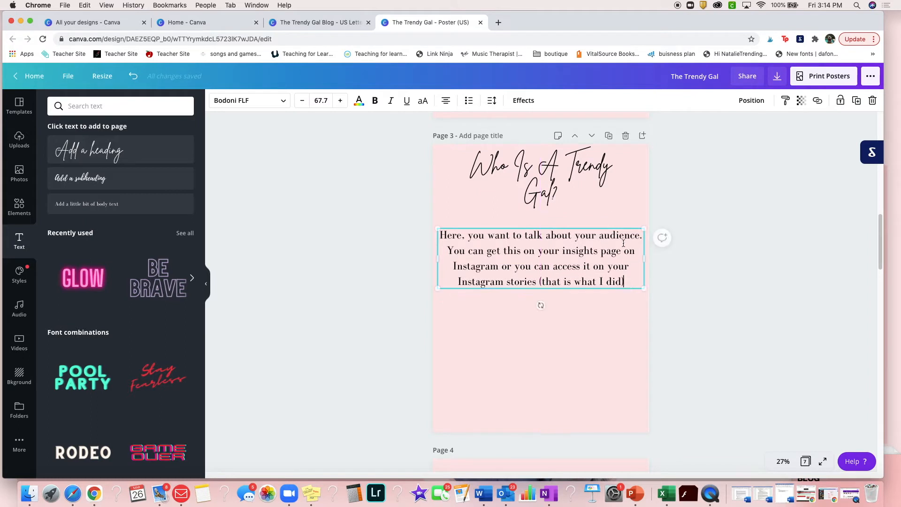
Duplicate the audience paragraph, place the copy directly below the original and replace its text with "Things to include:"
click(857, 100)
drag(543, 305, 566, 353)
click(627, 350)
triple_click(627, 349)
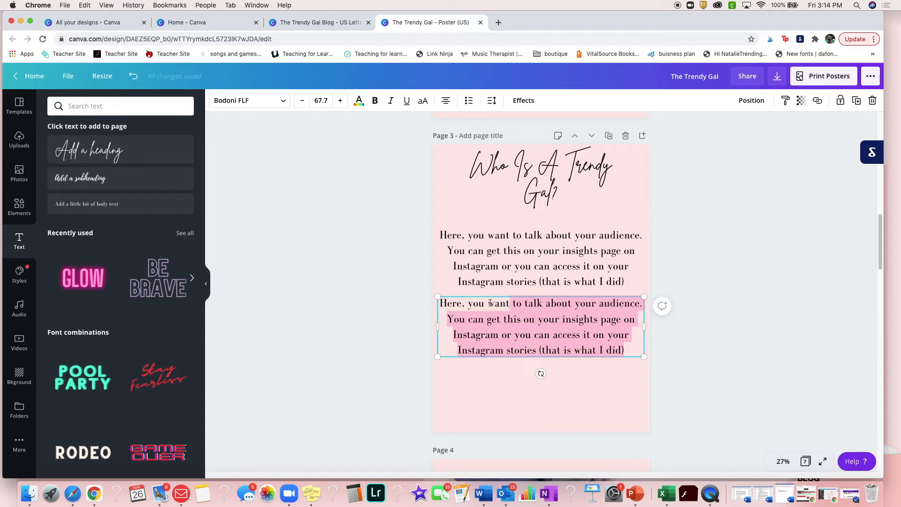
key(BackSpace)
text(Thing)
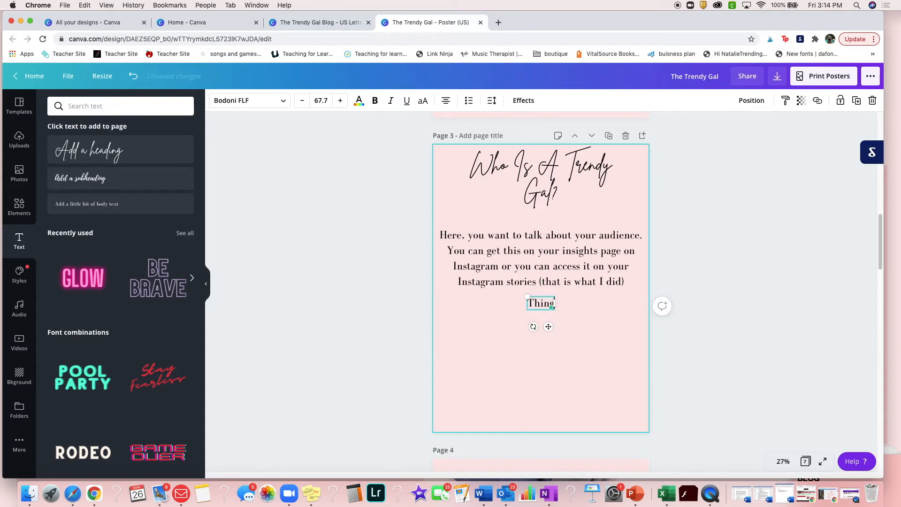
text(s to include)
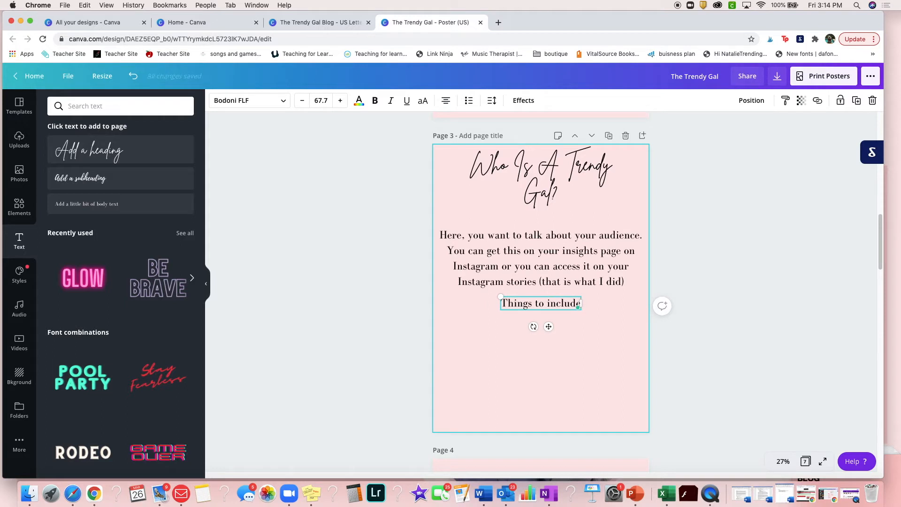
text(:)
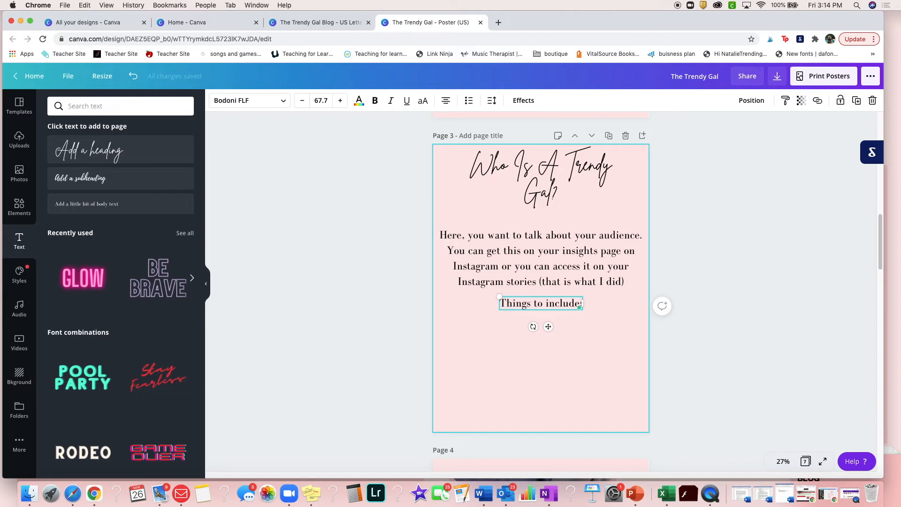
Start a left-aligned bulleted list below "Things to include:" with the items "Married or Single" and "Have kids or Don't Have Kids"
key(Return)
click(463, 104)
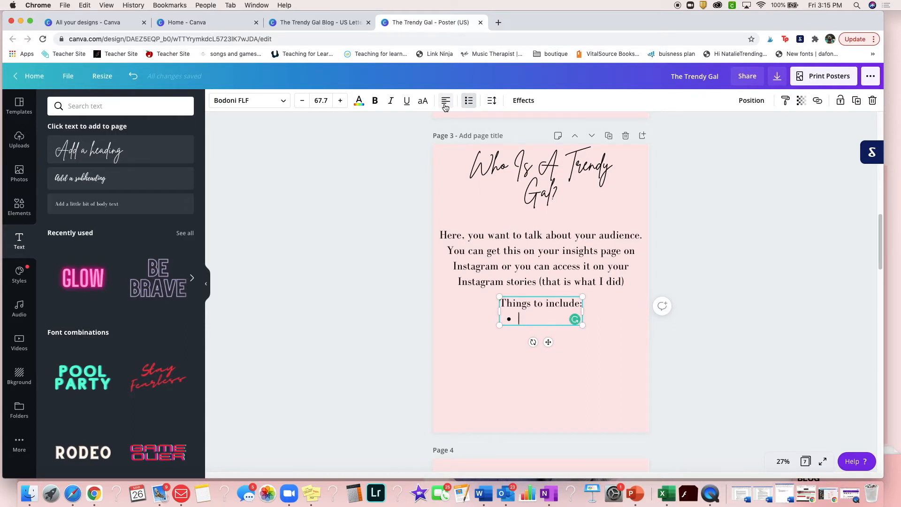
text(Married or Single)
key(Return)
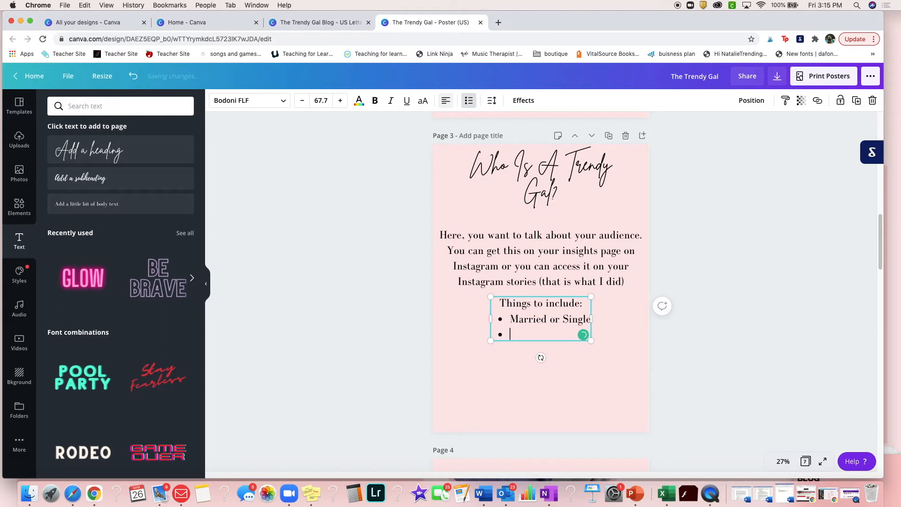
text(Have kids or Don't Have Kids)
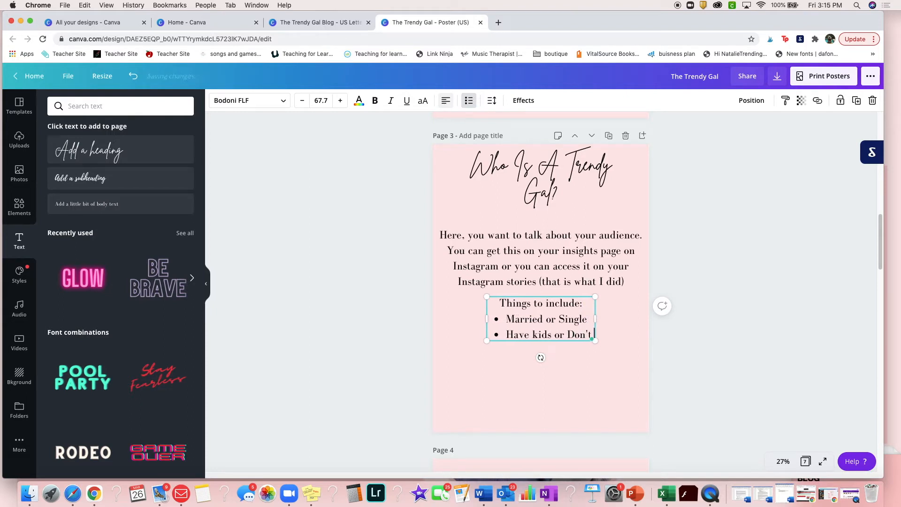
Add the bullet items "Age range" and "Where most people are located" to the audience list
key(Return)
text(Age range)
key(Return)
text(Where most people are located)
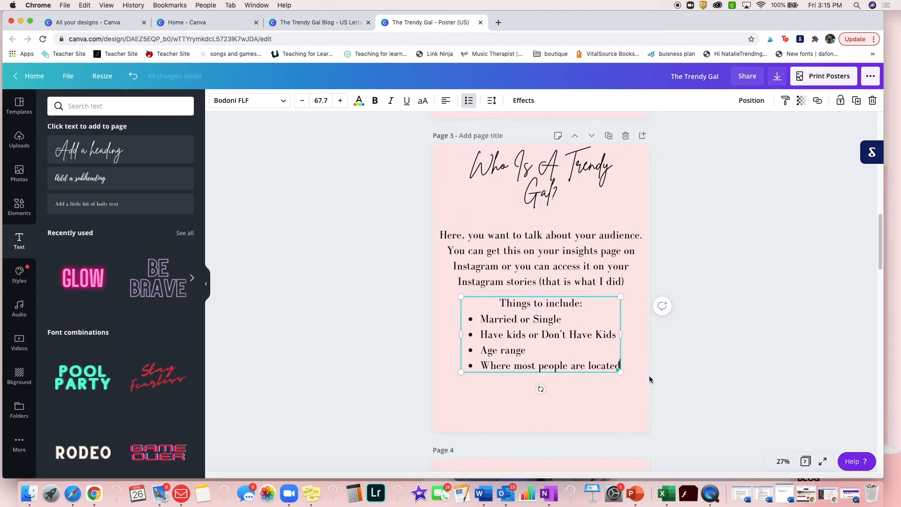
Add the heading "What I Offer" to page 4 at size 86, centred near the top of the page
scroll(648, 377, down, 2)
scroll(649, 378, down, 5)
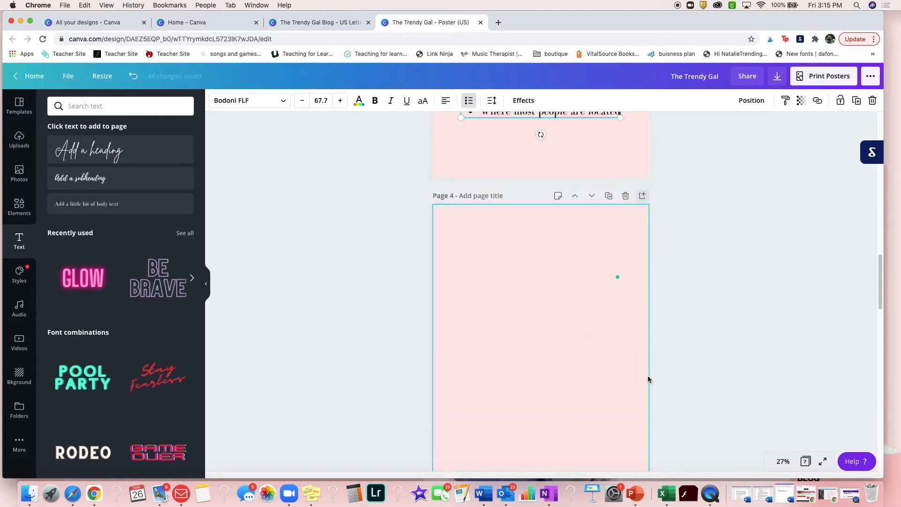
click(566, 335)
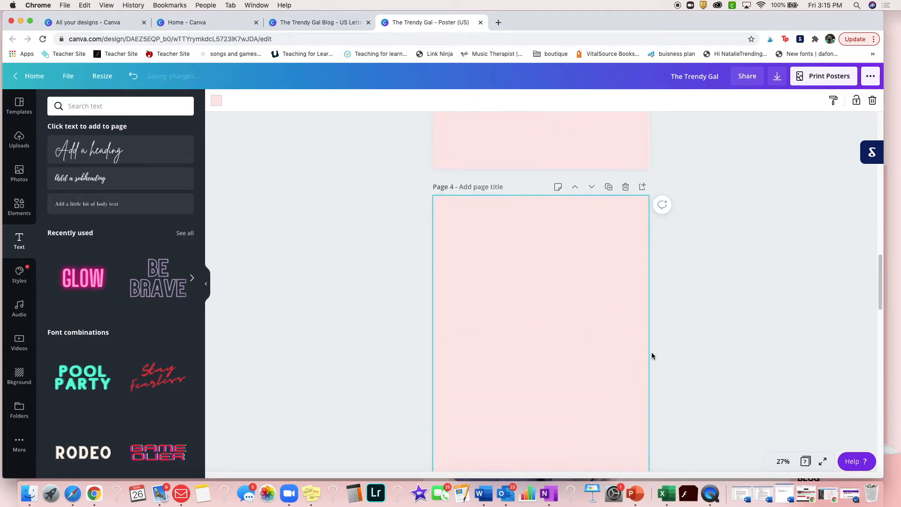
scroll(652, 355, down, 2)
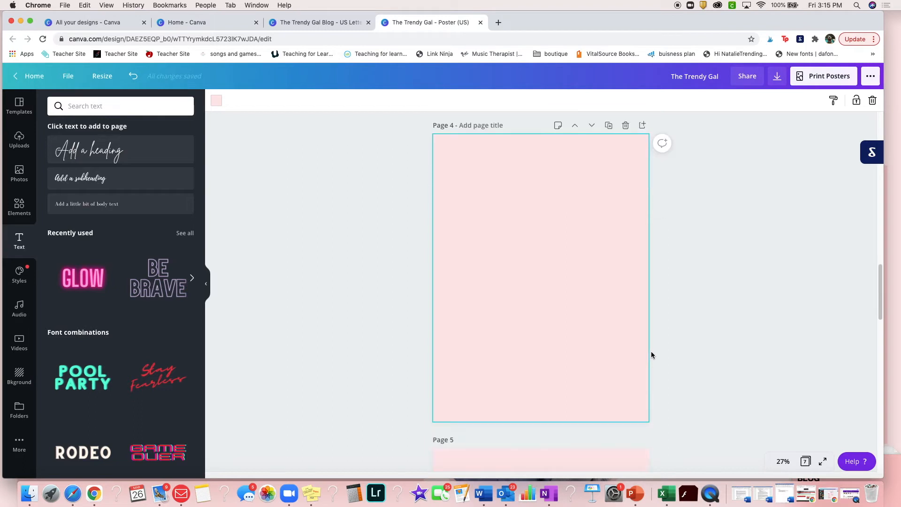
click(115, 152)
drag(527, 275, 461, 269)
text(What I)
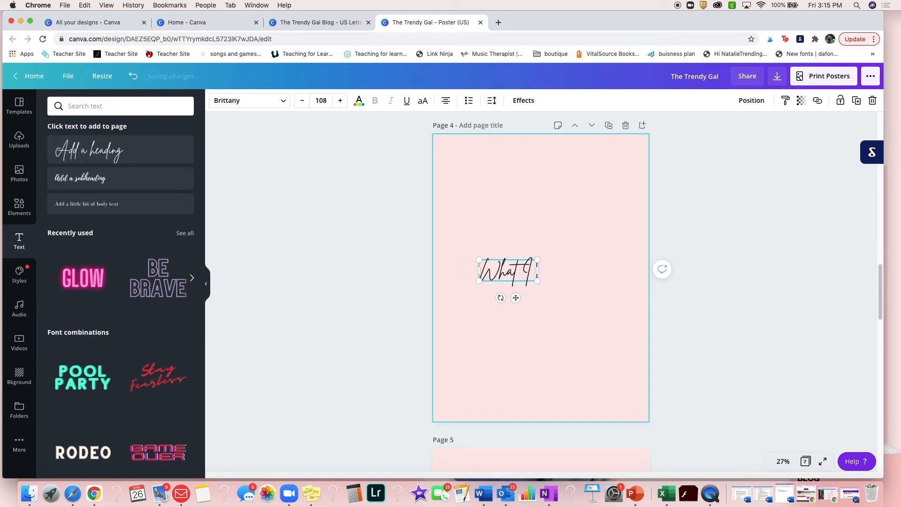
text( Offer)
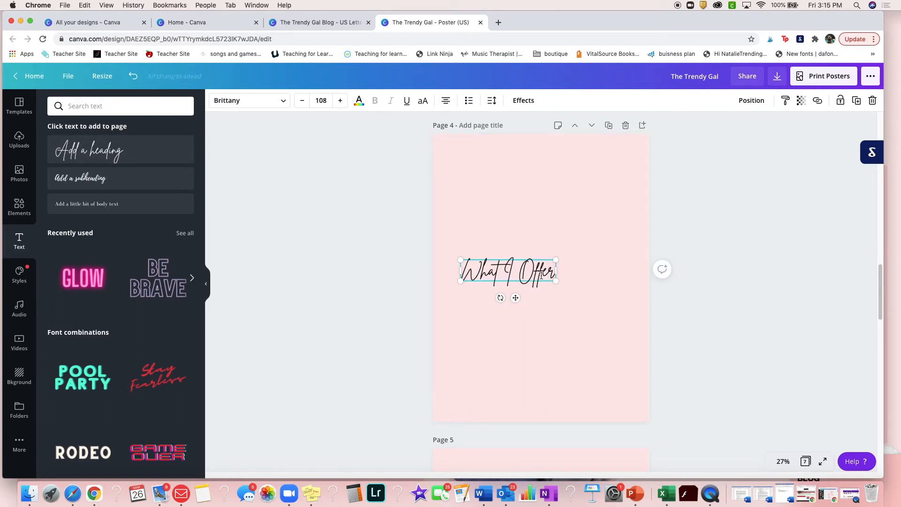
drag(555, 279, 553, 160)
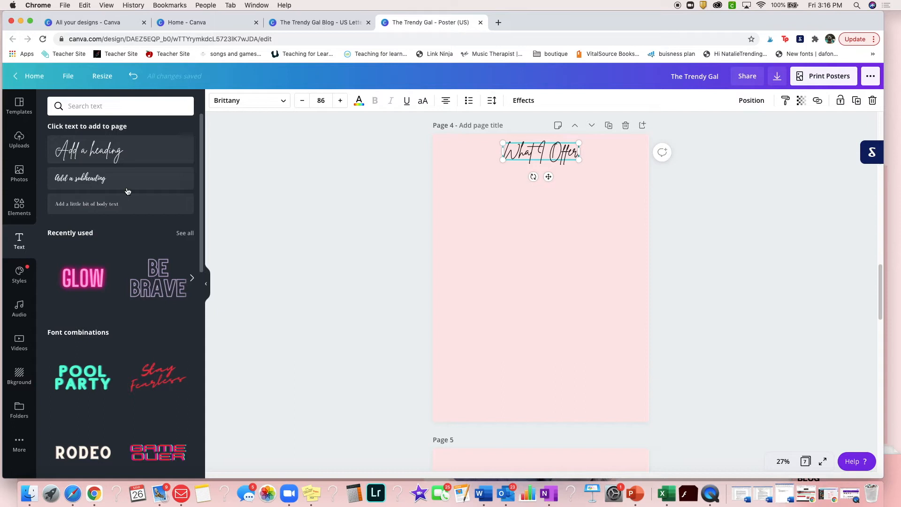
Add body text on page 4, enlarge it to about size 67 and enter "Here, you want to share services you provide."
click(431, 248)
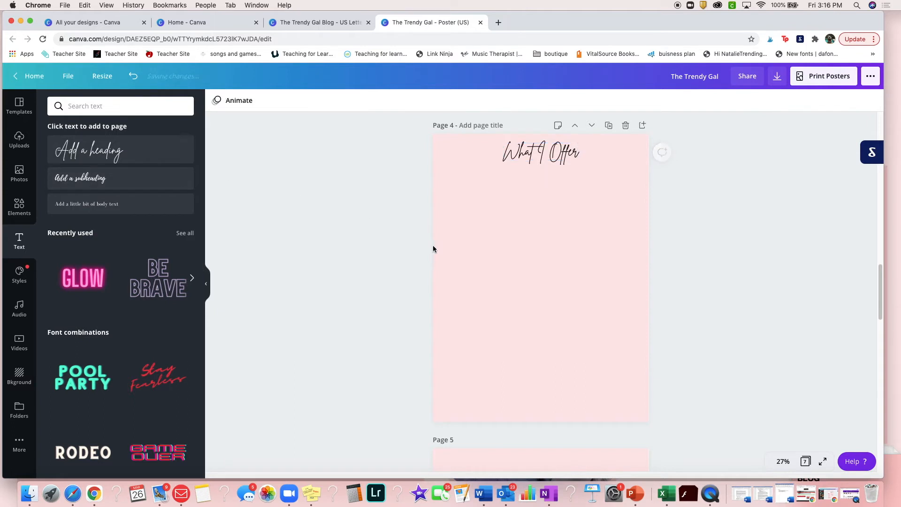
click(104, 204)
drag(475, 289, 427, 303)
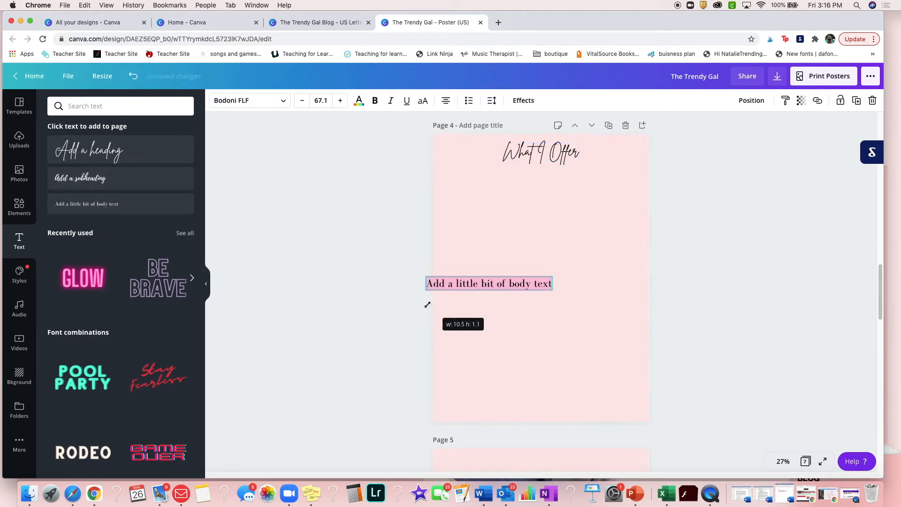
text(Here,)
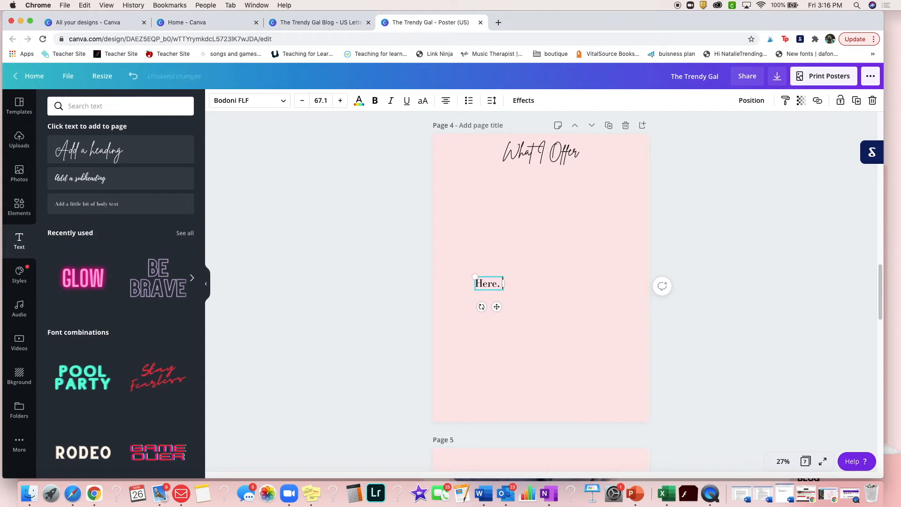
text( you want to share su)
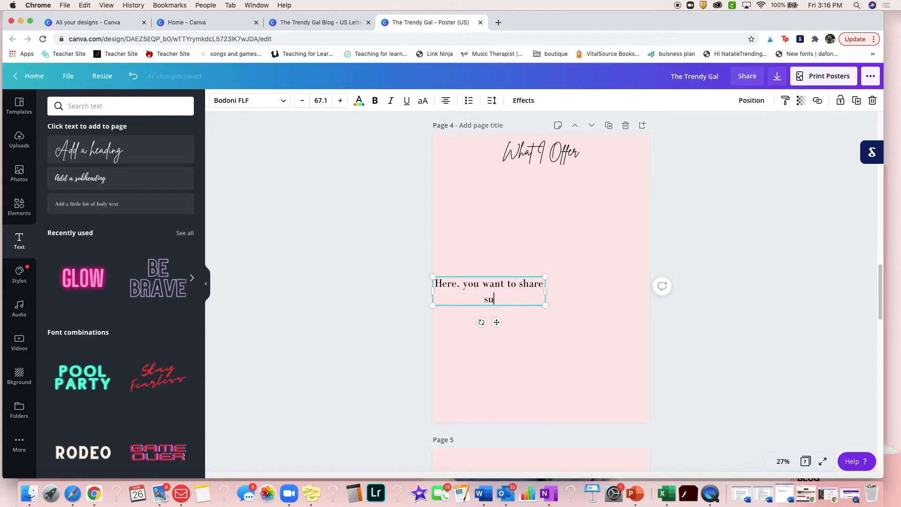
key(BackSpace)
text(ervices you provide. You can inf)
Continue the services paragraph with "You can include your rates here however,"
key(BackSpace)
text(clude your rates here however, I have created a seperate rate sheet.)
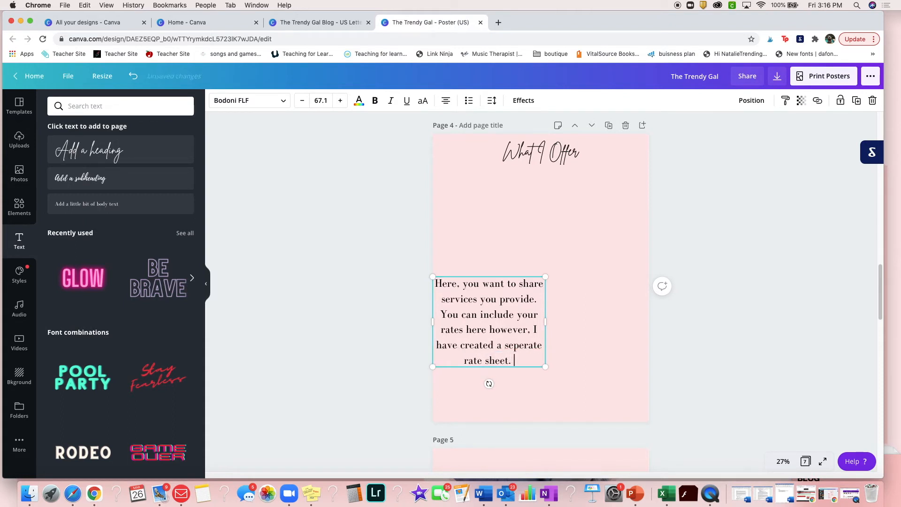
Append "I have created a separate rate sheet." to the services paragraph, with "separate" spelled correctly
right_click(525, 346)
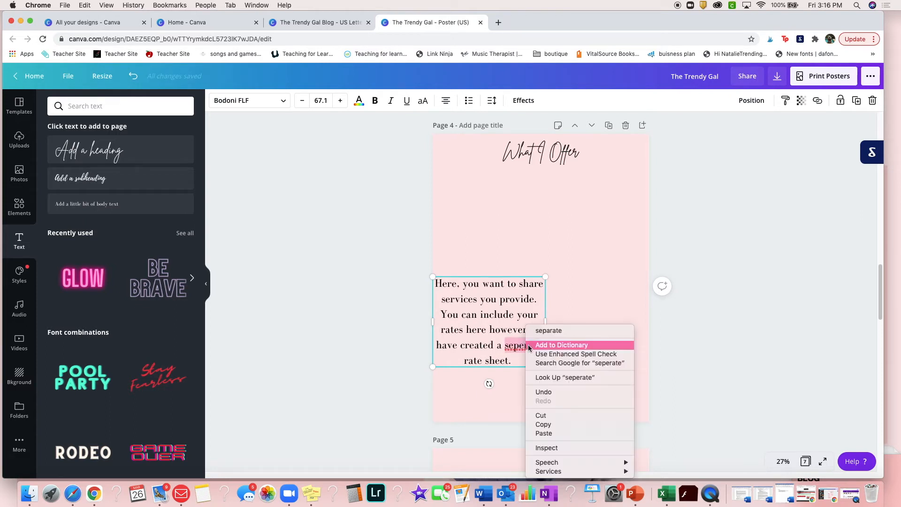
click(538, 334)
Append "I also personally don't believe in charging brands if you don't benfit them" to the end of the services paragraph
click(516, 360)
text(I also person)
text(ally don't b)
text(elieve in)
text( charging brands)
text( if you don)
text('t benf)
text(it them)
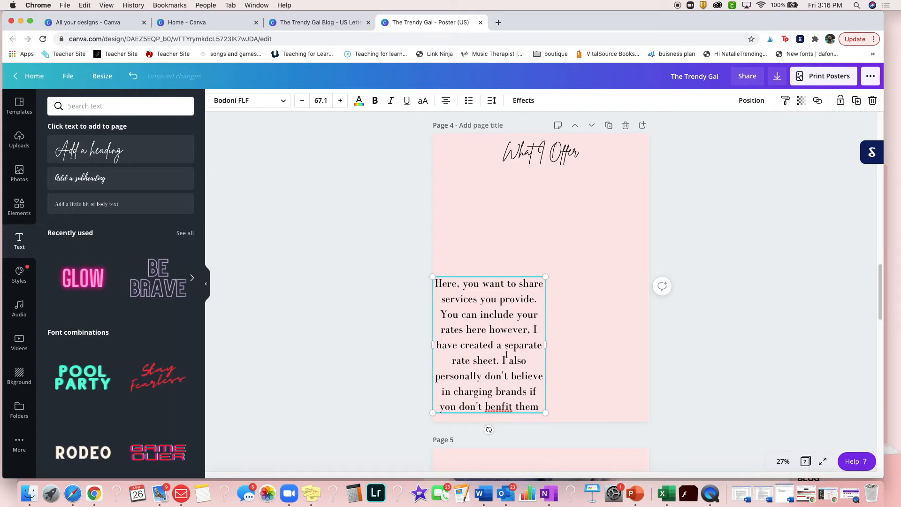
Correct "benfit" to "benefit", and widen the services paragraph to about 15 units, centred below the "What I Offer" heading
right_click(493, 408)
click(549, 322)
drag(545, 345, 620, 347)
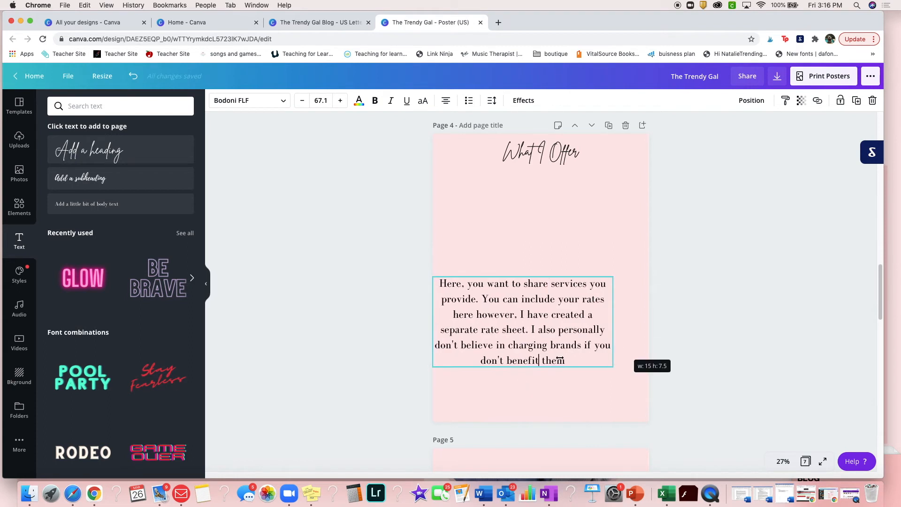
drag(572, 368, 591, 280)
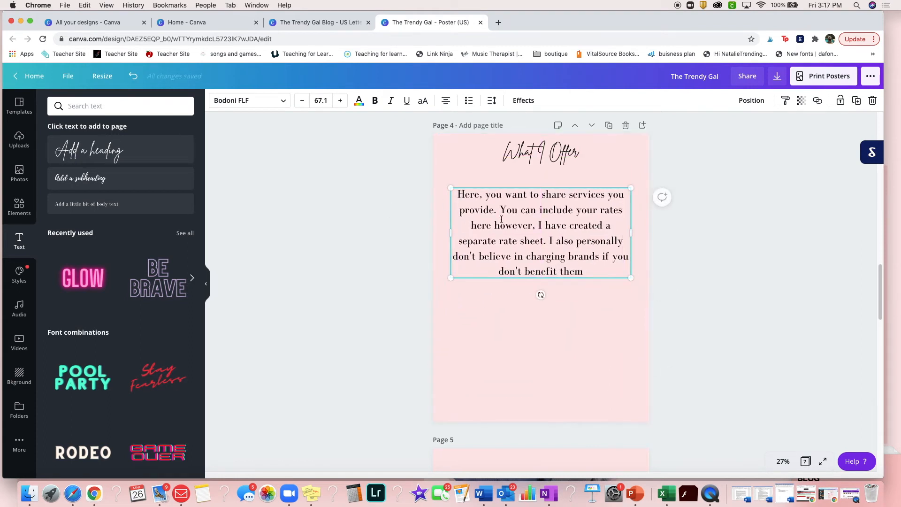
Duplicate the services paragraph, place the copy below the original and replace its text with "You can include here:" followed by a new line
click(857, 107)
drag(544, 275, 541, 330)
click(587, 372)
drag(587, 372, 461, 298)
key(BackSpace)
text(You can include here:)
key(Return)
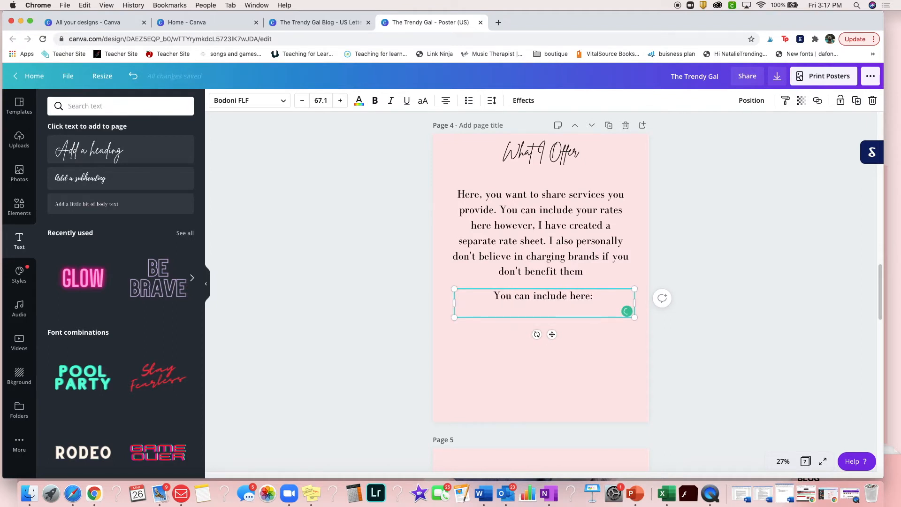
Enter "Product Review" as the first item below "You can include here:"
text(Product Review)
key(Return)
Add the item "Custom Content (Youtube, Instagram Posts, Reels, TikToks, etc.)" on its own line in the services list
text(Custom Content (Youtube, Instagram Posts, Reels)
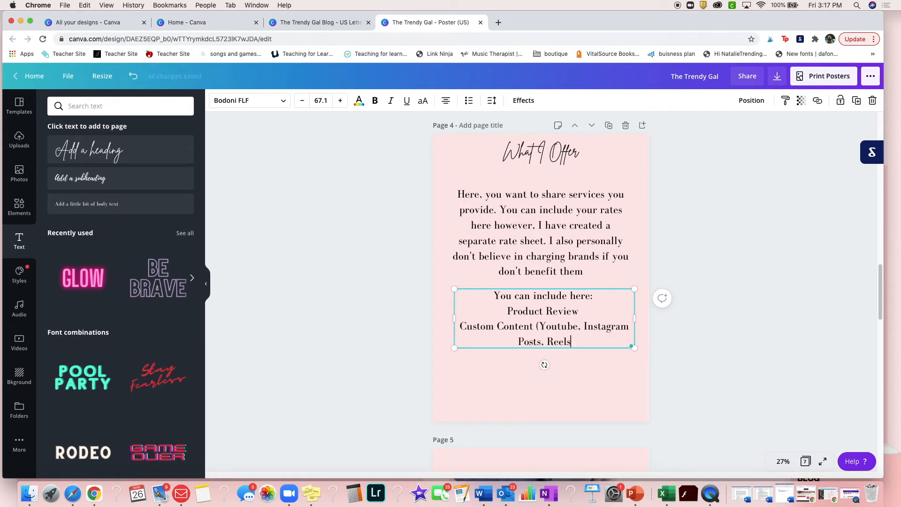
text(, Tik)
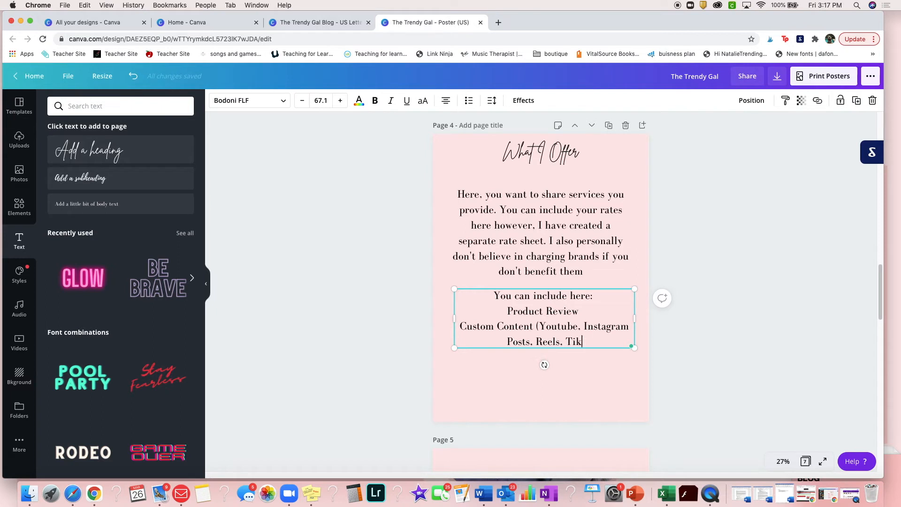
text(Toks)
text(, etc.)
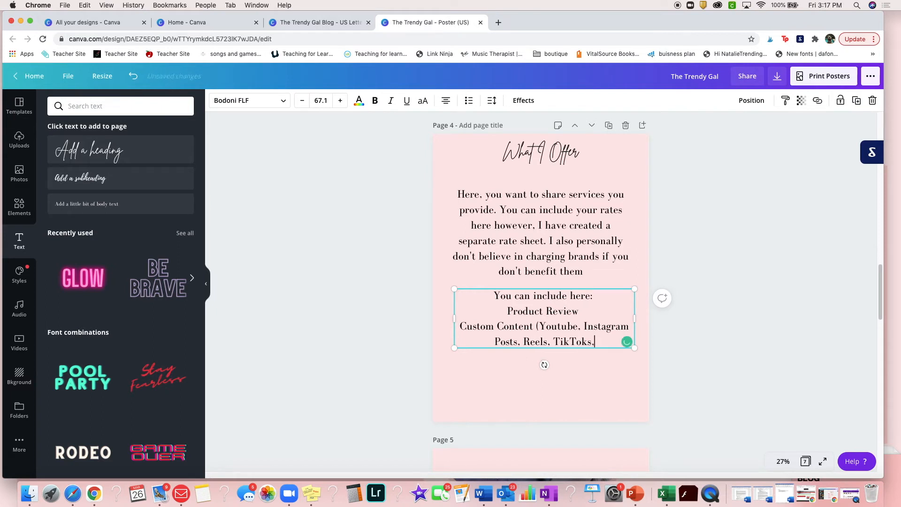
key(Return)
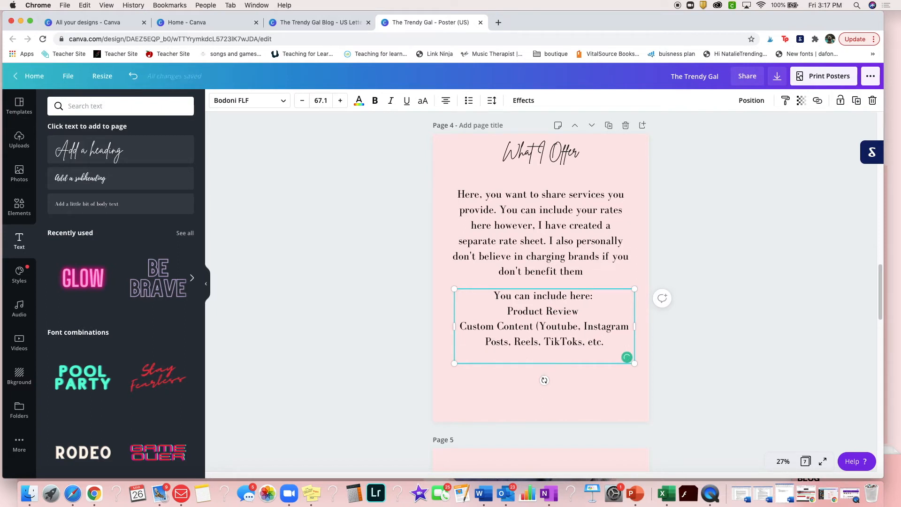
key(BackSpace)
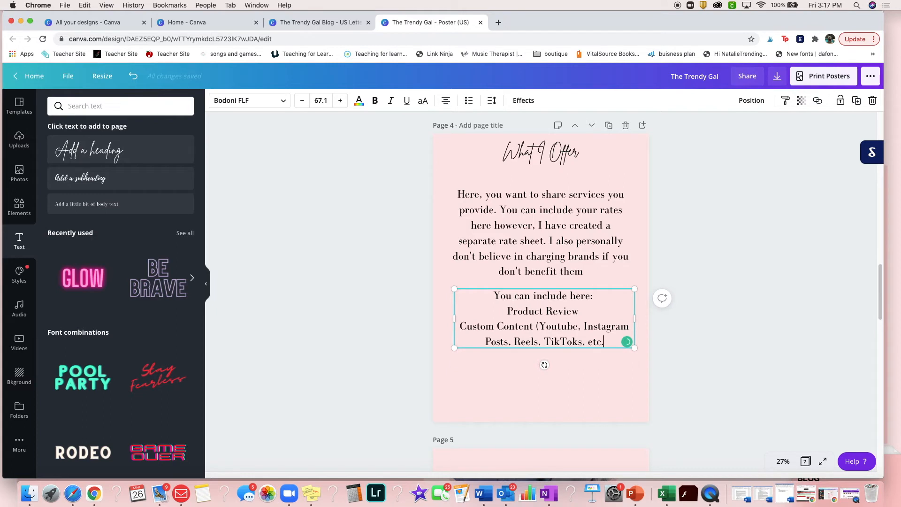
text())
key(Return)
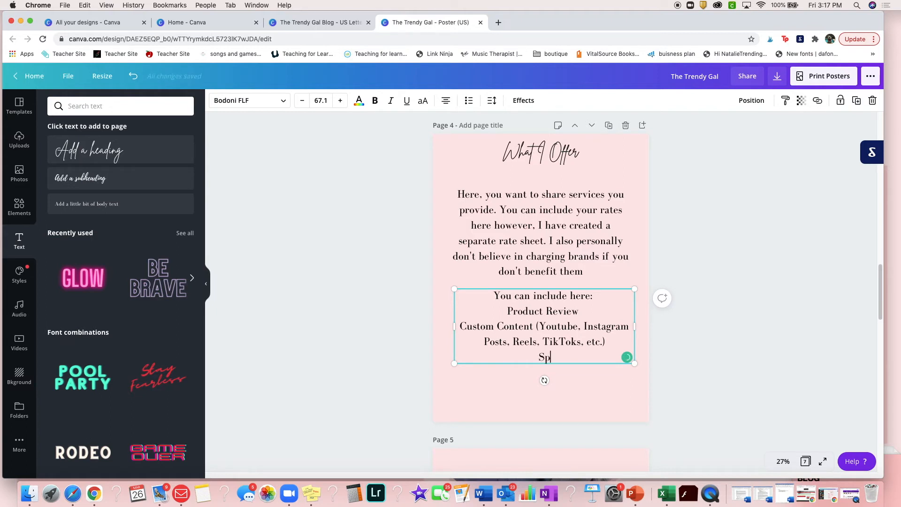
Finish the services list with the items "Social Media Posting" and "Blog Posts" on separate lines
text(Social Media Posting)
key(Return)
text(Blog Posts)
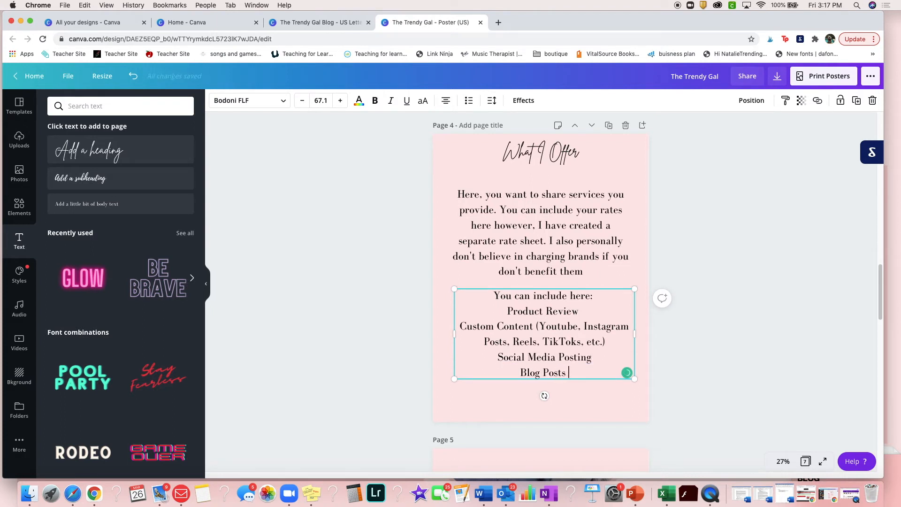
click(719, 368)
Add the heading "Brands I have Worked With" to page 5 at about size 110, centred at the top of the page
scroll(589, 364, down, 5)
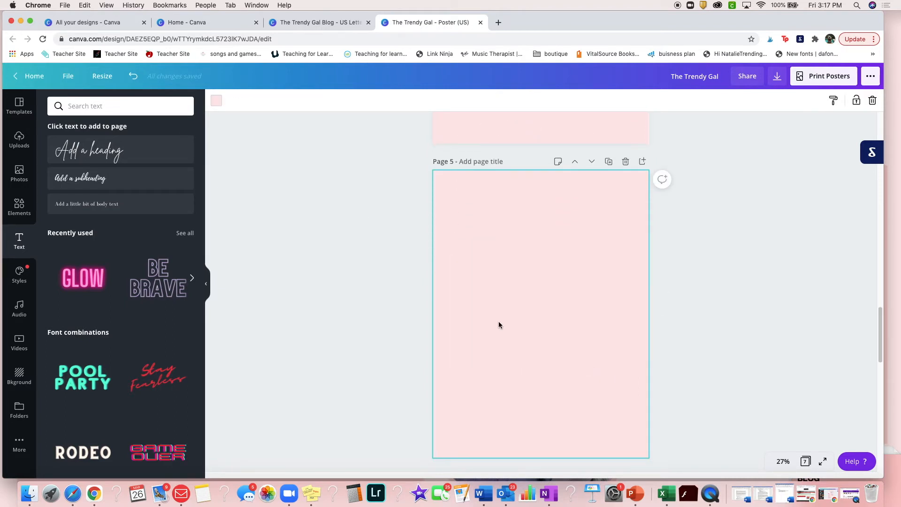
click(141, 151)
drag(524, 309, 449, 307)
text(Brands I have)
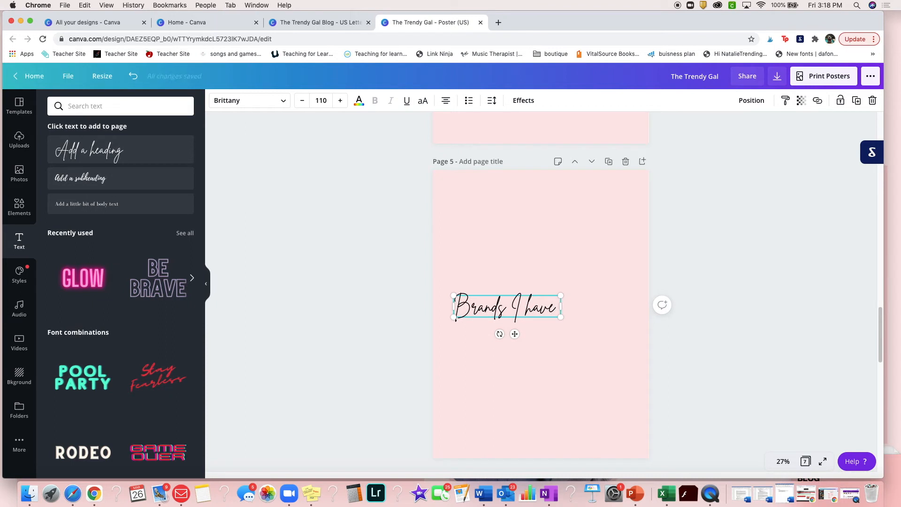
text( Worked With)
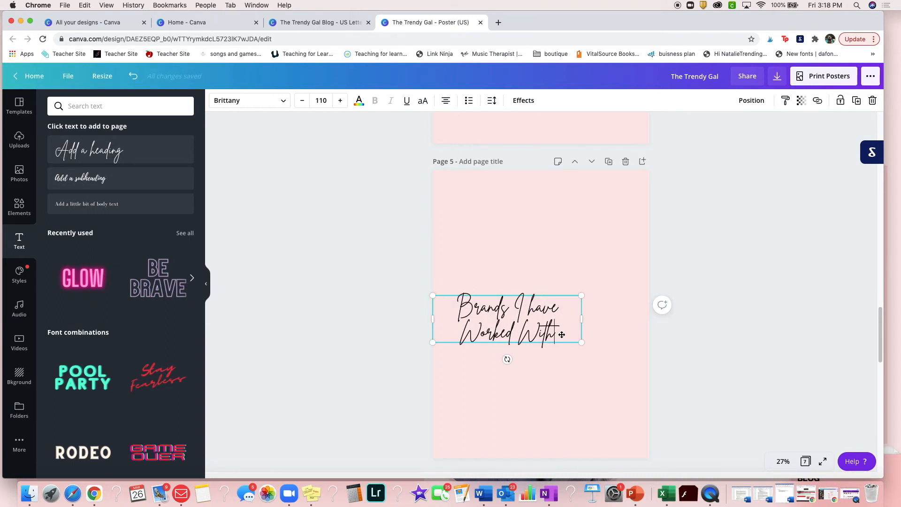
drag(561, 335, 596, 214)
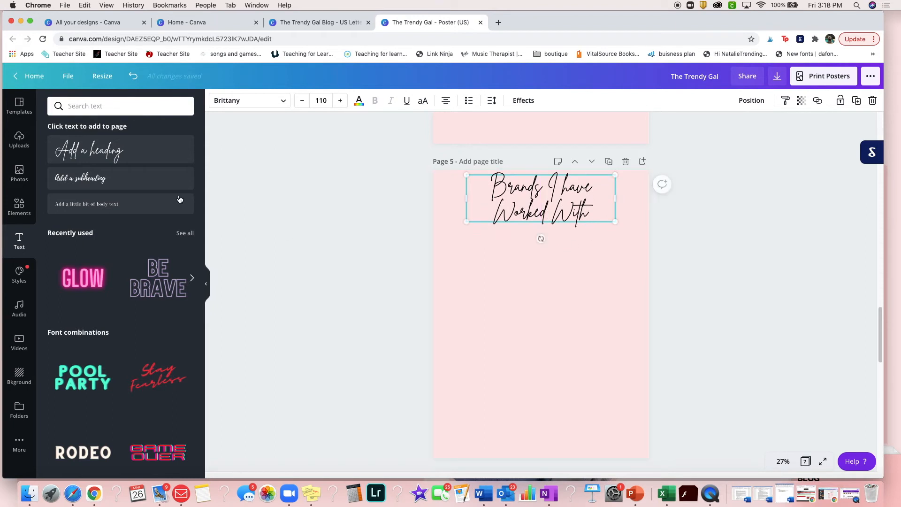
Add a body text box to page 5 below the heading and set its font size to 64
click(114, 203)
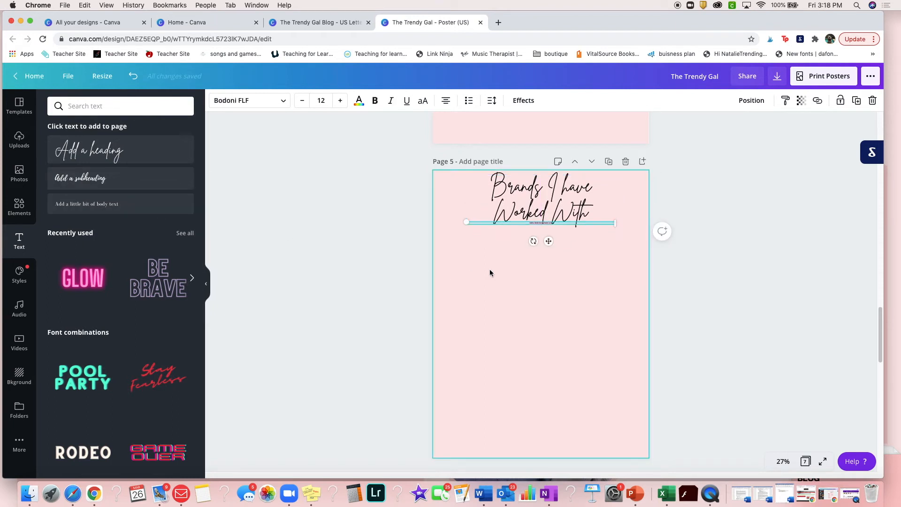
click(321, 101)
scroll(337, 265, down, 3)
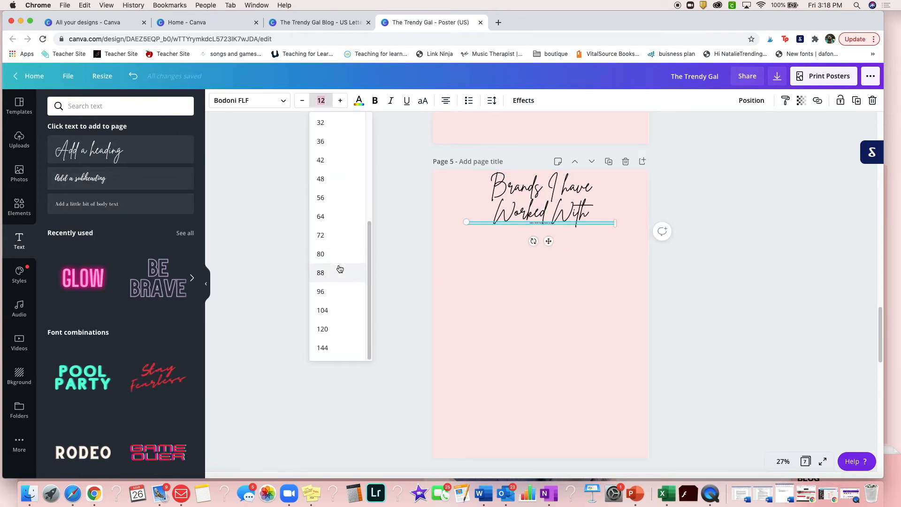
click(334, 218)
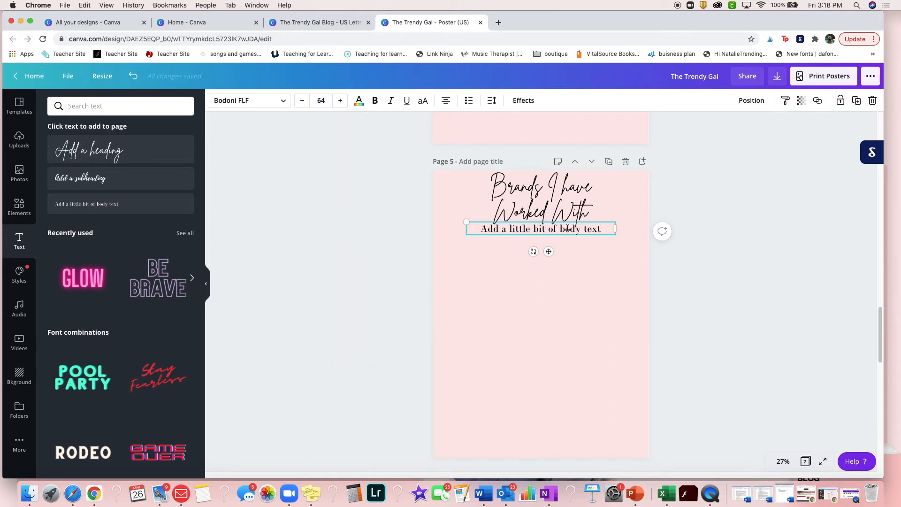
Replace the page 5 body text with "Pretty easy, just list brands you have worked with!" and move it lower beneath the heading
drag(603, 229, 473, 227)
text(Pret)
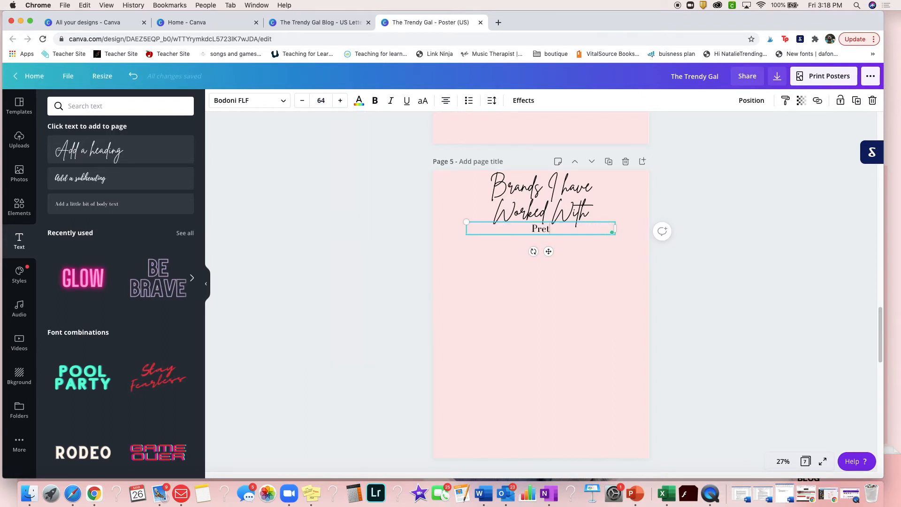
text(ty easy,)
text( just list p)
text(rands you)
text( have worked wit)
text(h)
key(BackSpace)
text(!)
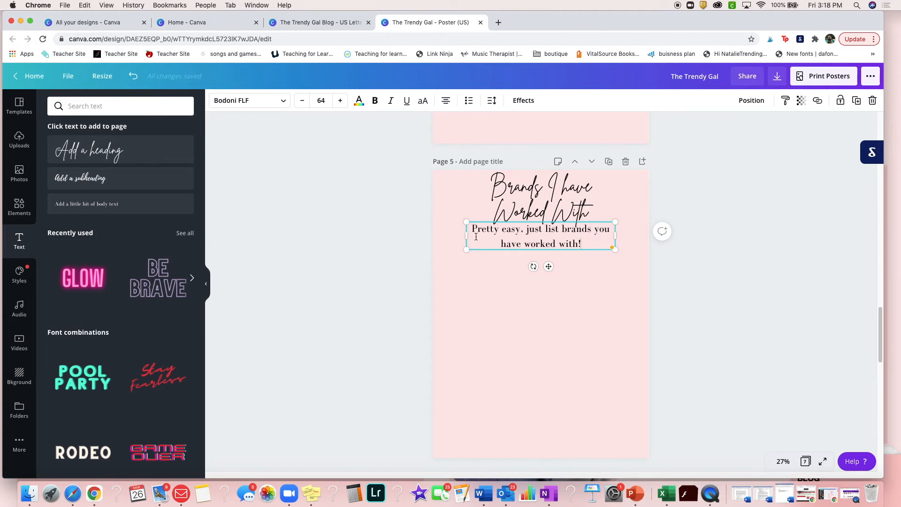
drag(521, 251, 520, 278)
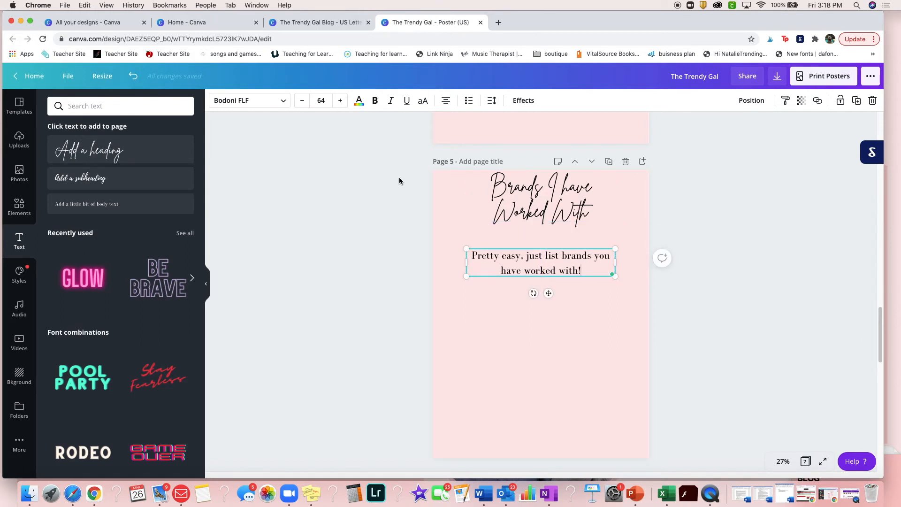
Add the heading "Stats" to page 6 at size 134, centred at the top of the page
scroll(641, 245, down, 6)
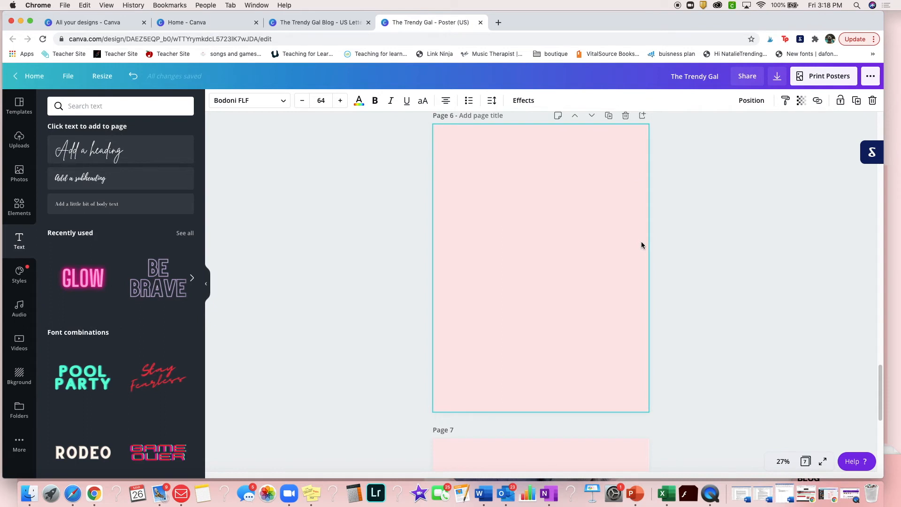
scroll(472, 226, up, 1)
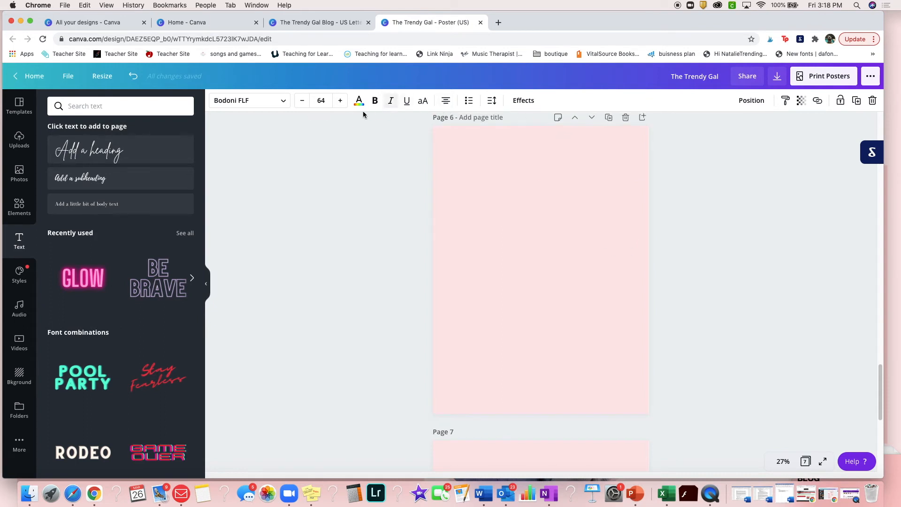
click(119, 151)
text(T)
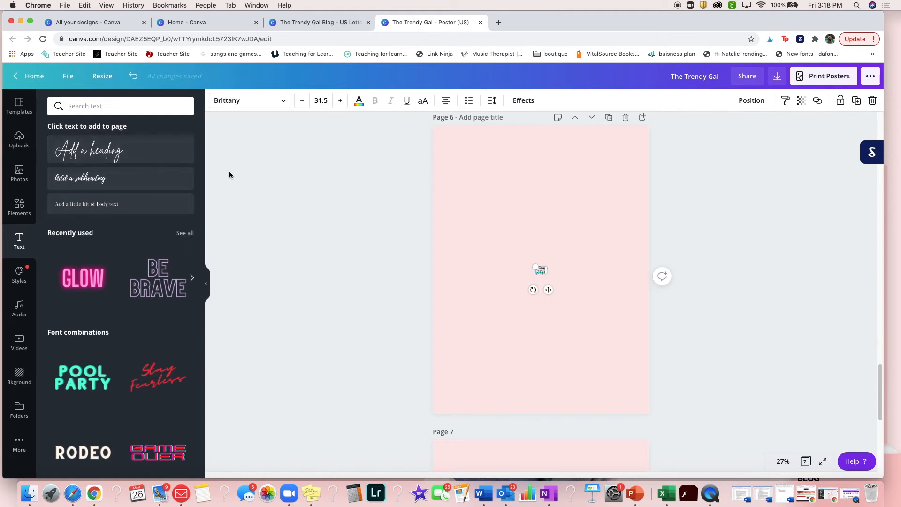
drag(533, 263, 543, 149)
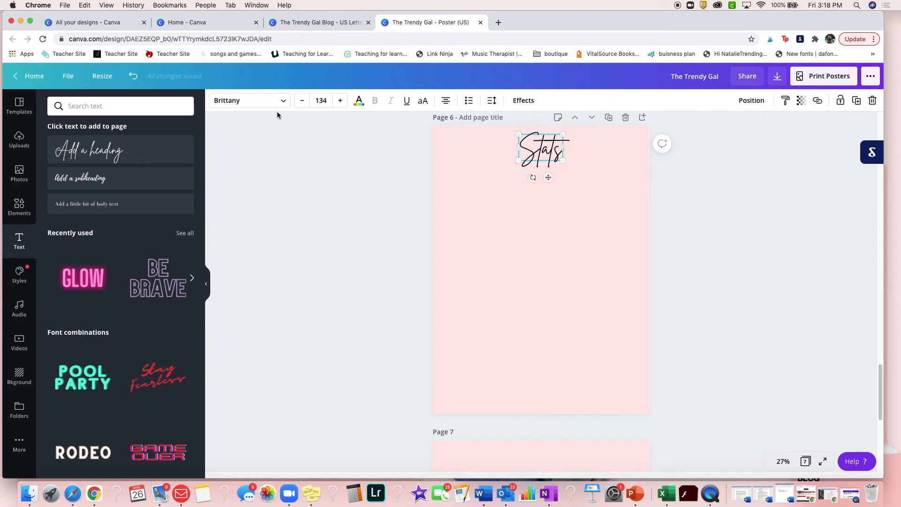
Add a wider body text box beneath the "Stats" heading and set its font size to 72
click(131, 207)
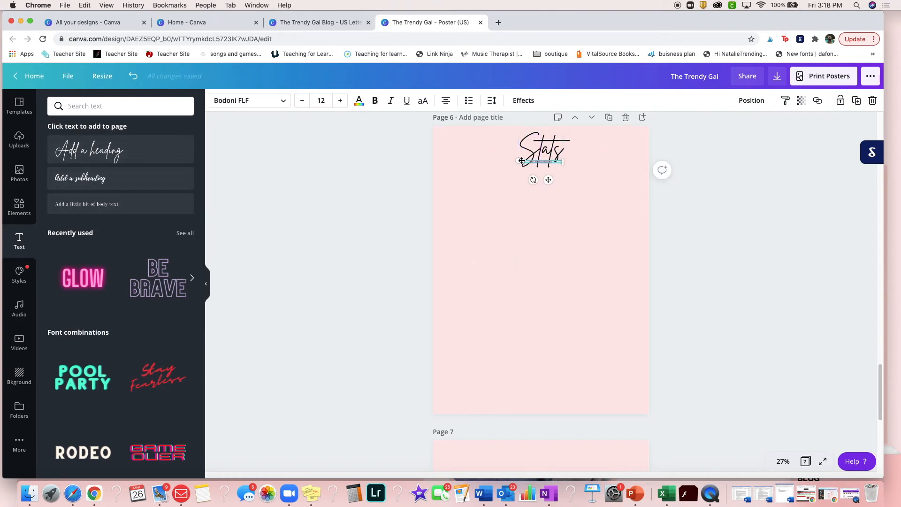
click(328, 101)
scroll(344, 281, down, 5)
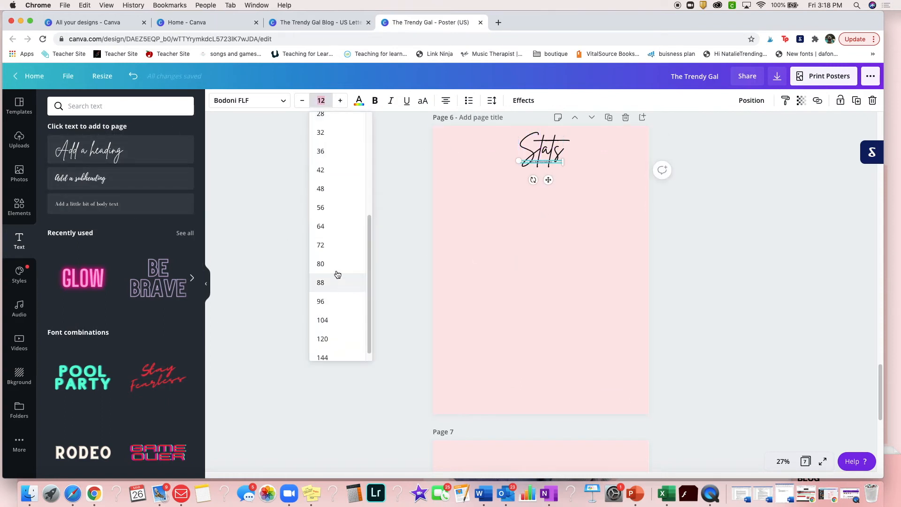
click(338, 245)
drag(547, 217, 512, 164)
Enter "Include all your stats here!" in the body text box and move the box clear of the heading
text(Includ)
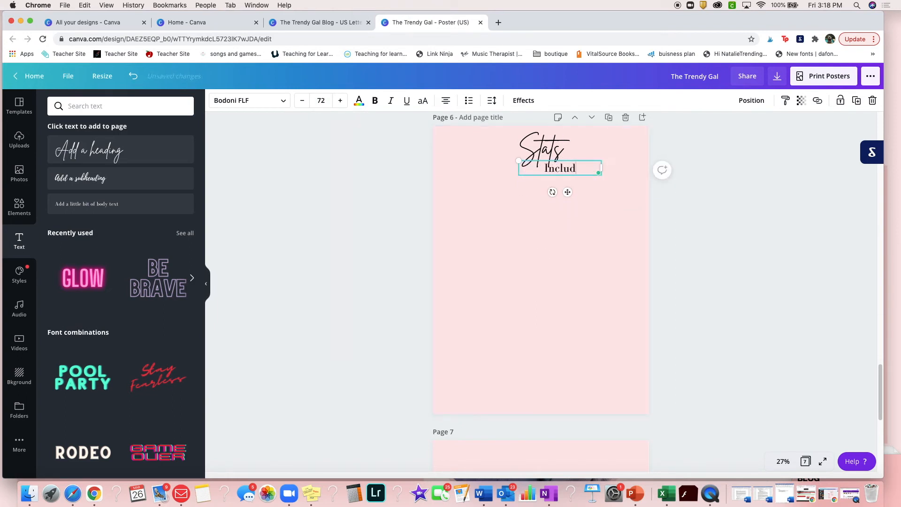
text(e all your)
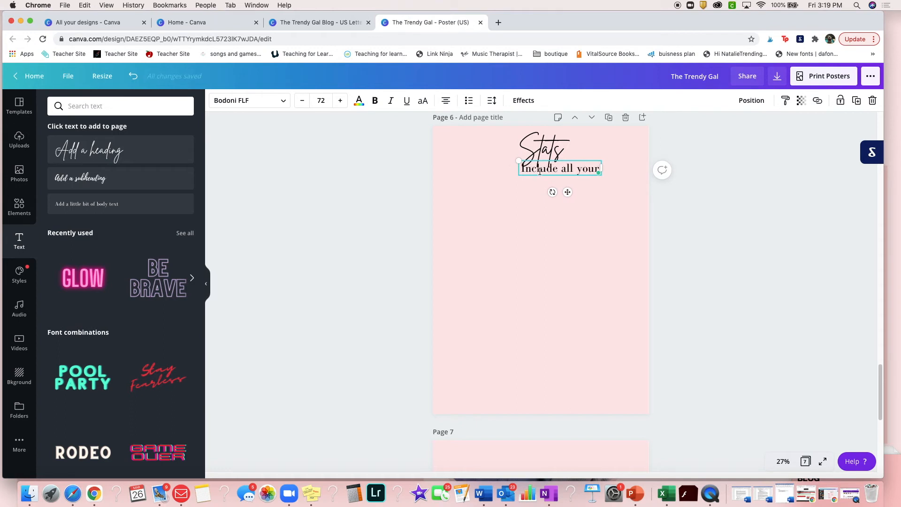
drag(543, 177, 535, 202)
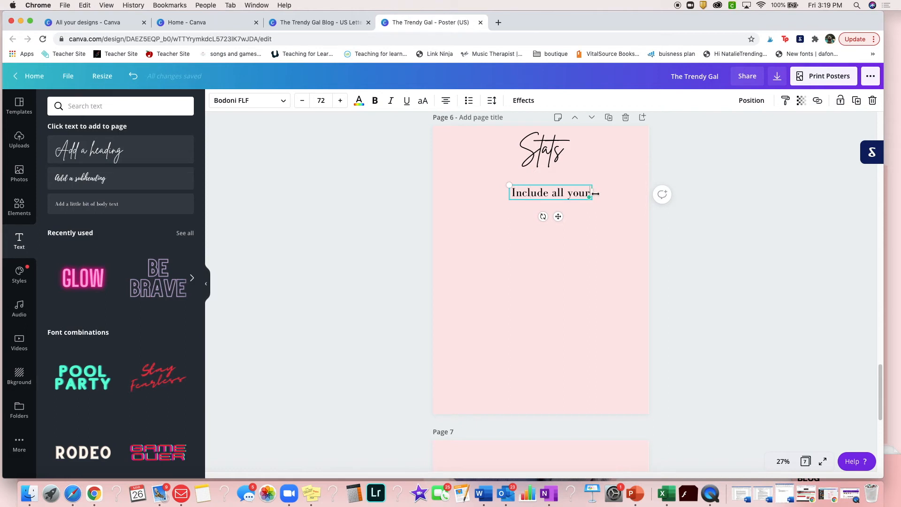
text(stats here! )
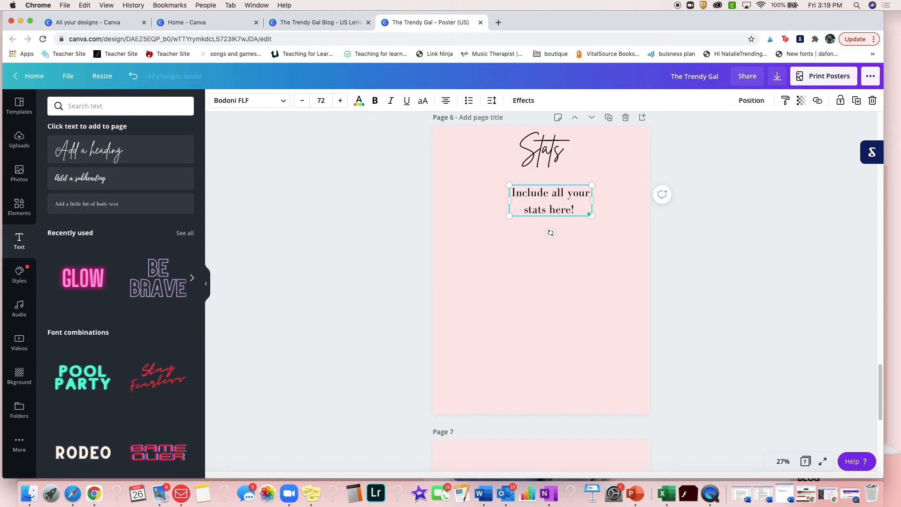
text(All your s)
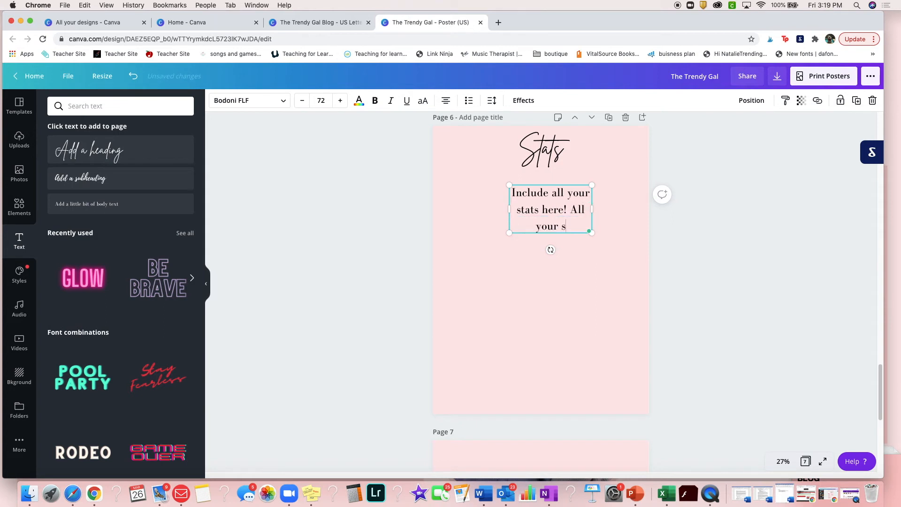
text(ocial media )
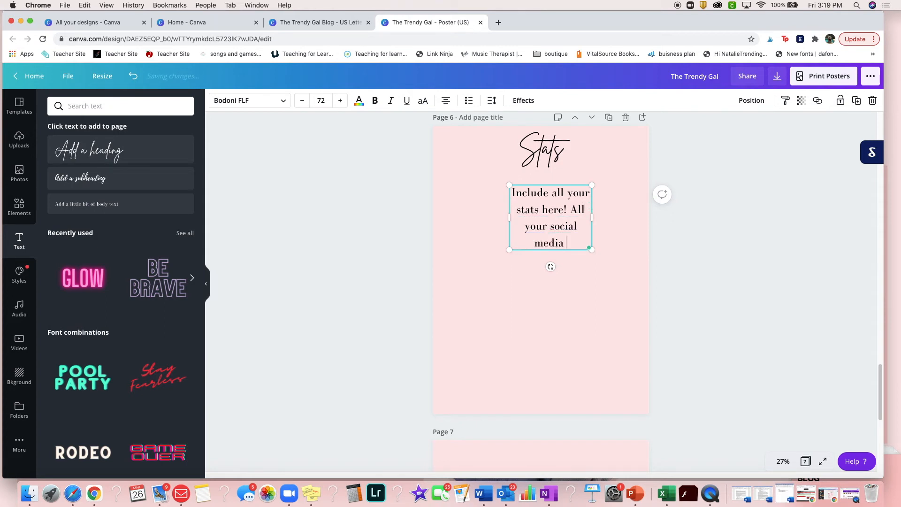
text(platforms.)
text( and blog st)
text(ats)
text(, lis)
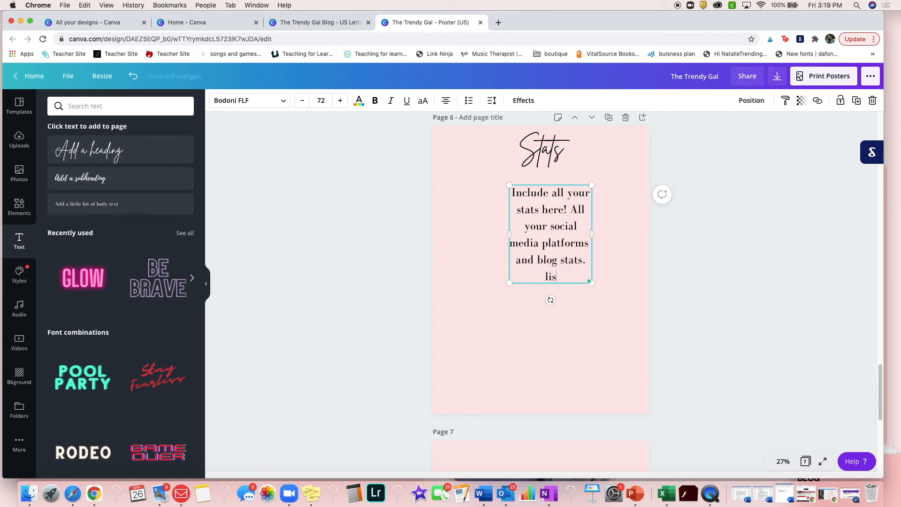
text(t them here. Just like a )
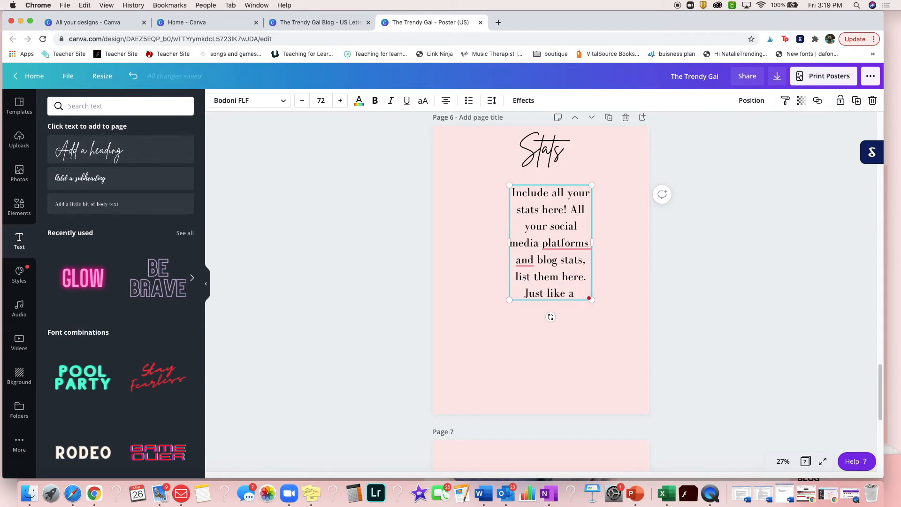
text(resume, )
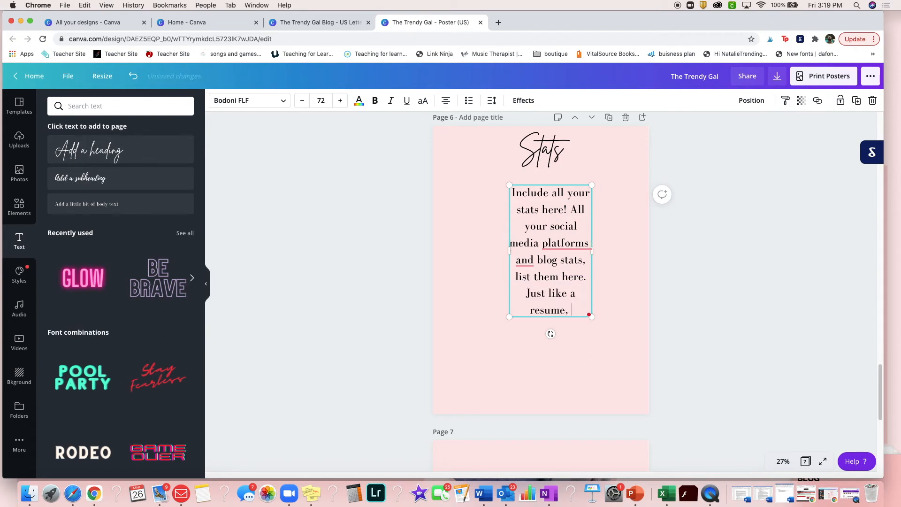
text(if it doesn't make you lo)
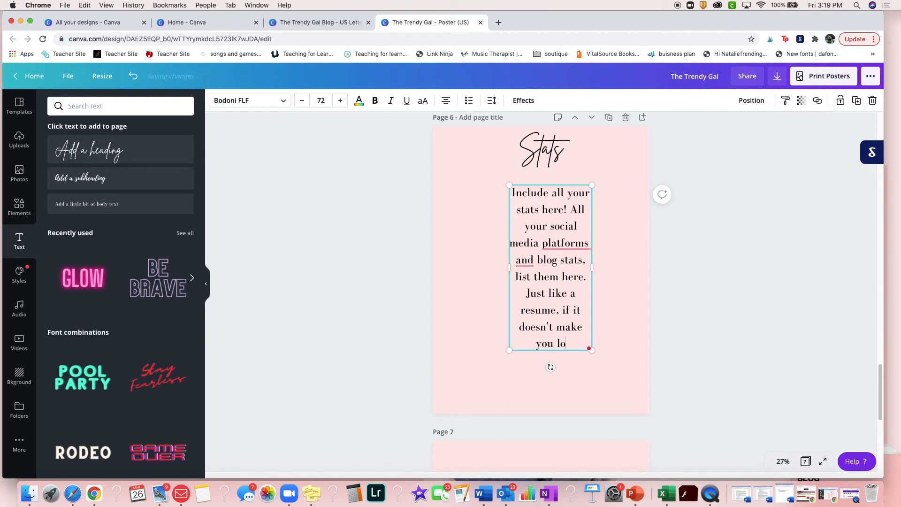
Add "Just like a resume, if it doesn't make you look good, DON'T include it!" and remove the extra space after "platforms"
text(ok good, DON)
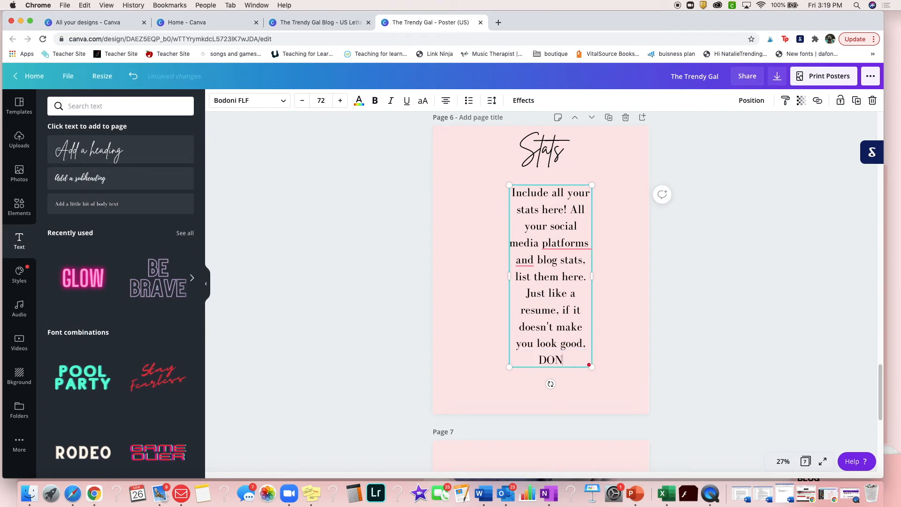
text('T include it!)
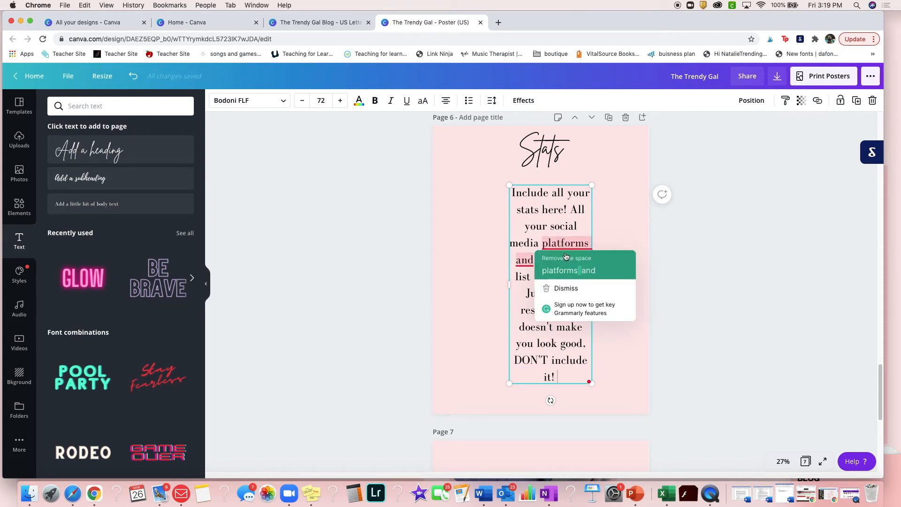
click(568, 264)
Finish the stats text with "You want the best advantage to work with brands", widening the box and centring it on the page
text(! You want)
drag(596, 282, 623, 282)
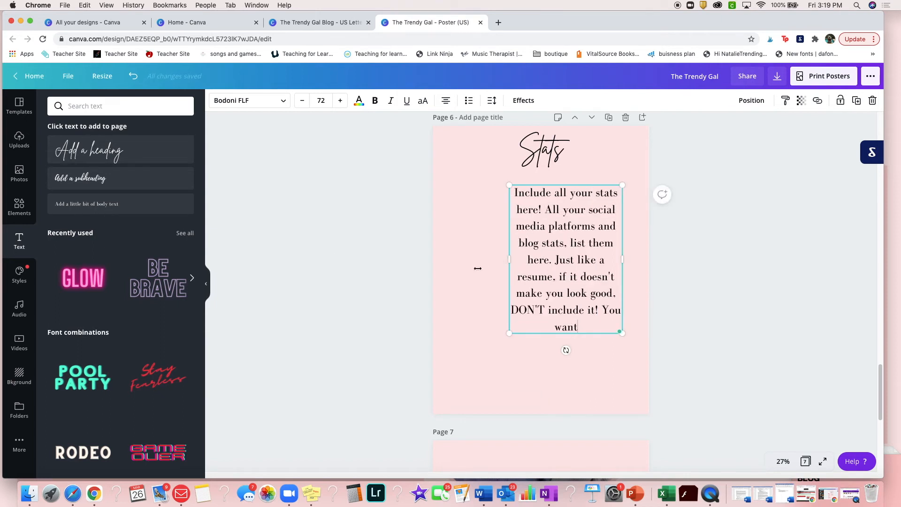
drag(480, 267, 471, 260)
text(the best advantag)
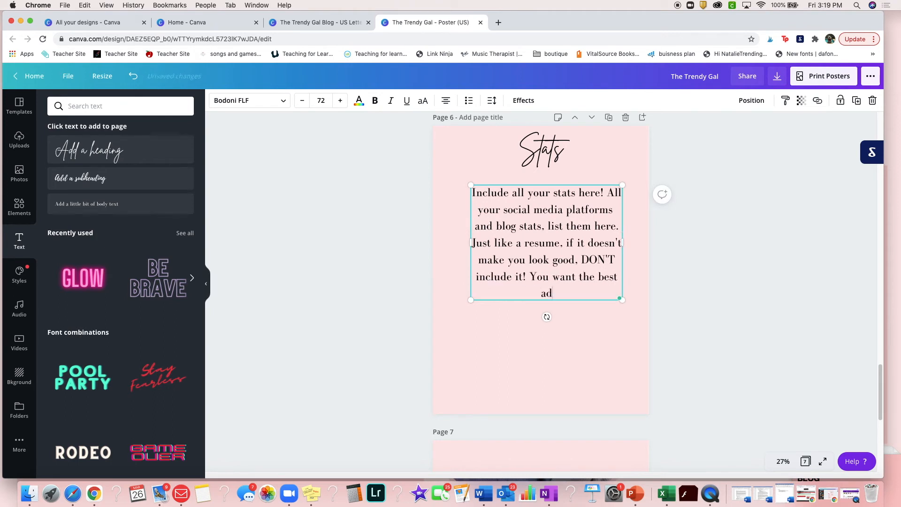
text(e to work with brands)
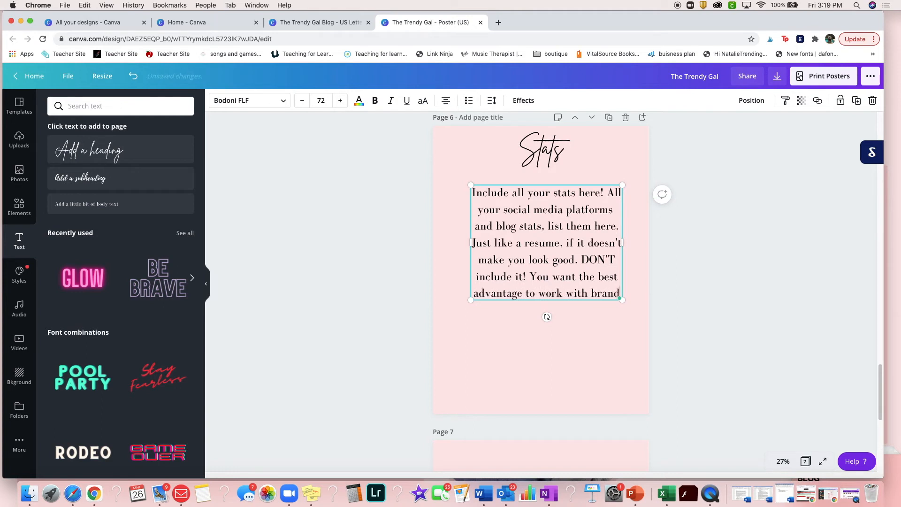
drag(589, 301, 585, 305)
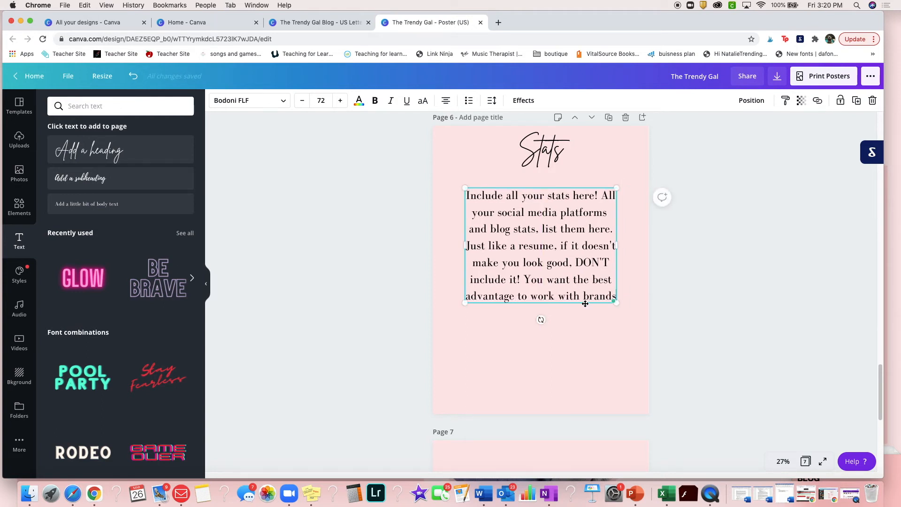
Add the heading "Call Me!" to page 7 at size 103, centred at the top of the page
scroll(596, 310, down, 6)
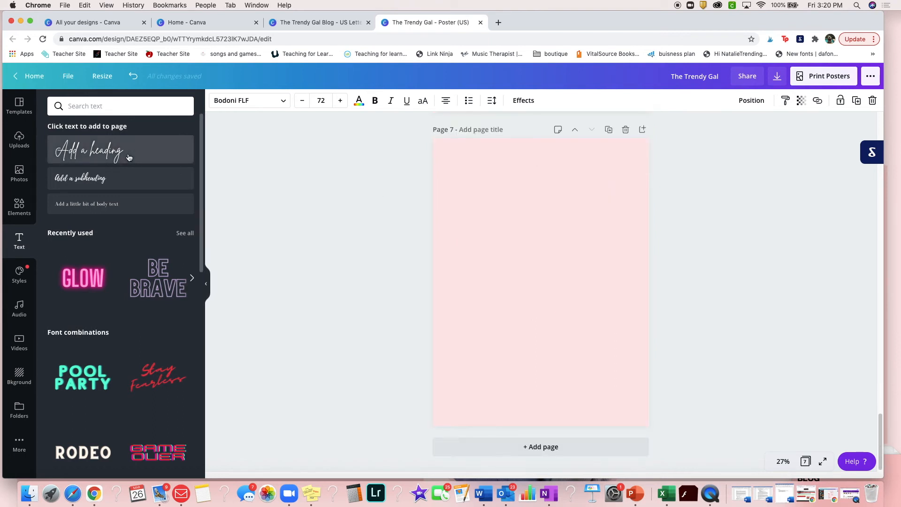
drag(386, 239, 536, 268)
drag(477, 249, 469, 247)
text(Cal)
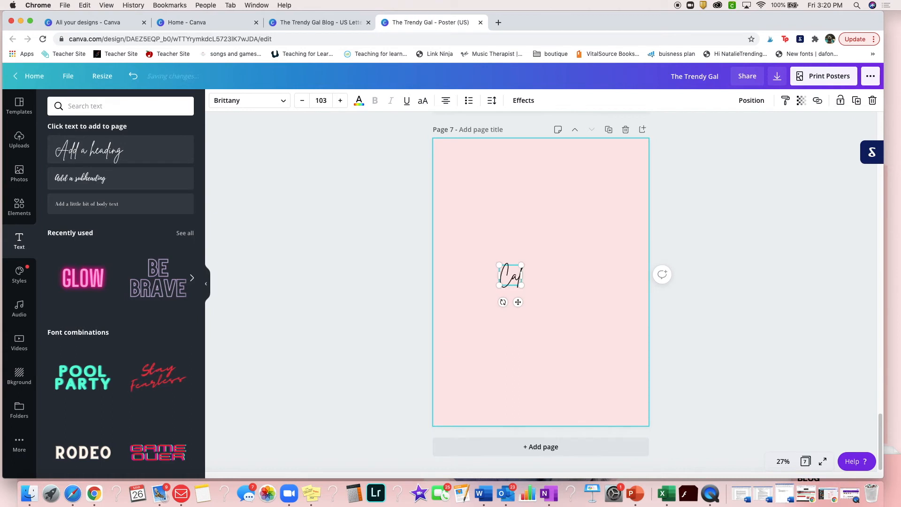
text(l Me)
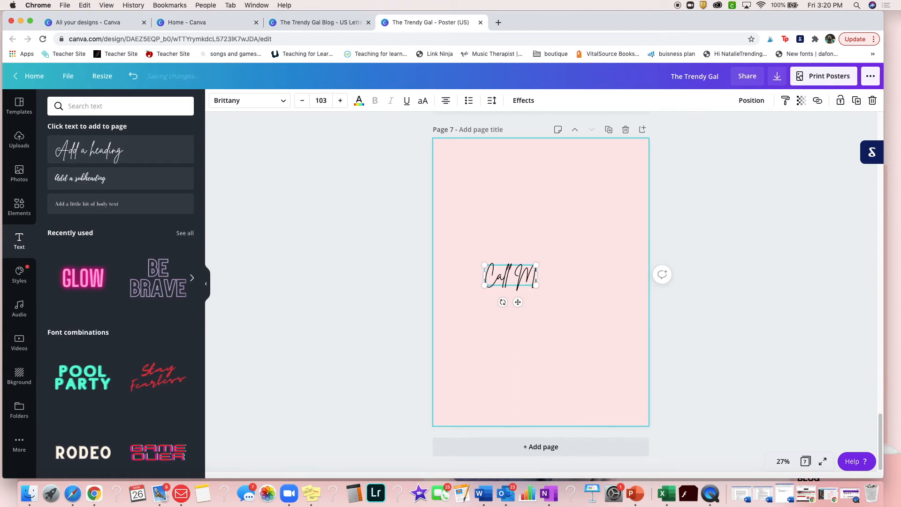
text(!)
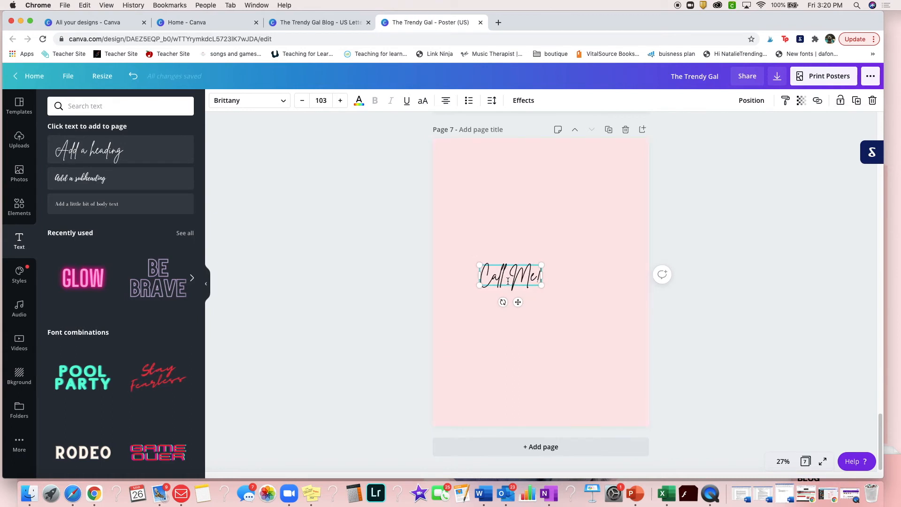
drag(523, 265, 546, 174)
Add a wide body text box to page 7 below the "Call Me!" heading and set its font size to 64
click(135, 203)
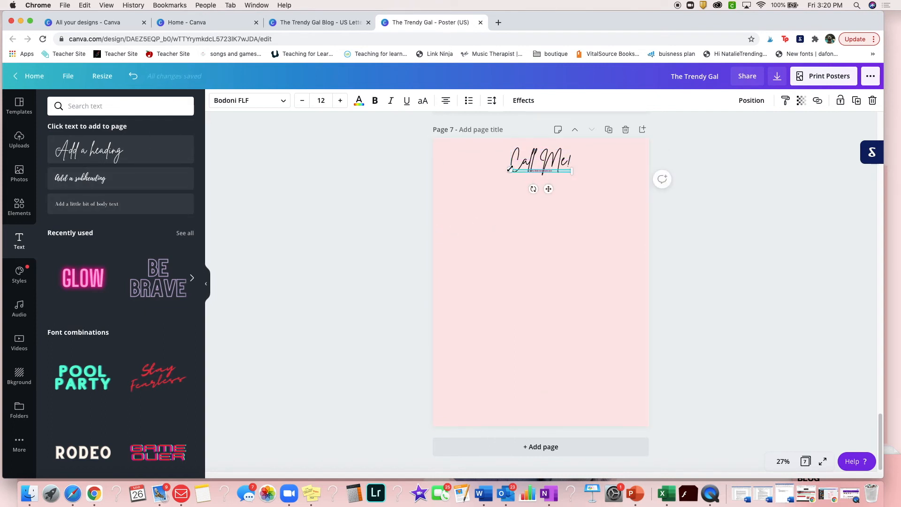
drag(493, 187, 424, 262)
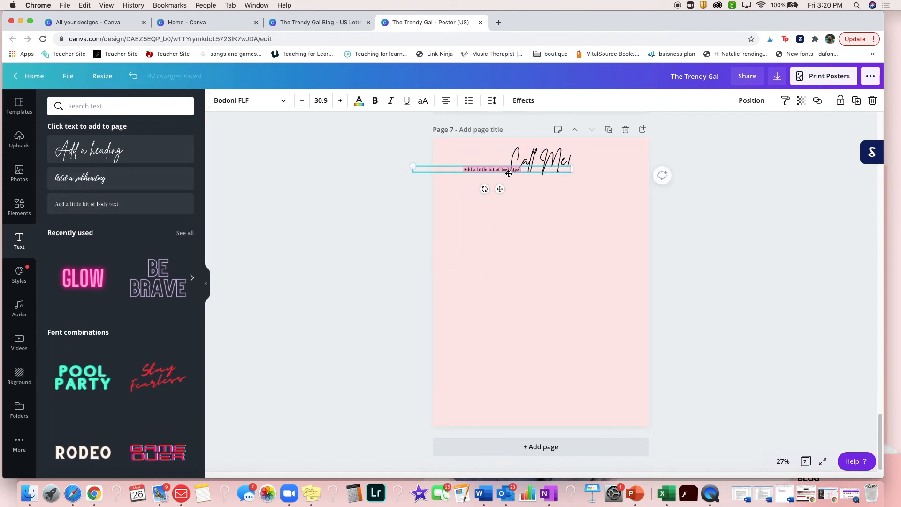
drag(508, 172, 531, 242)
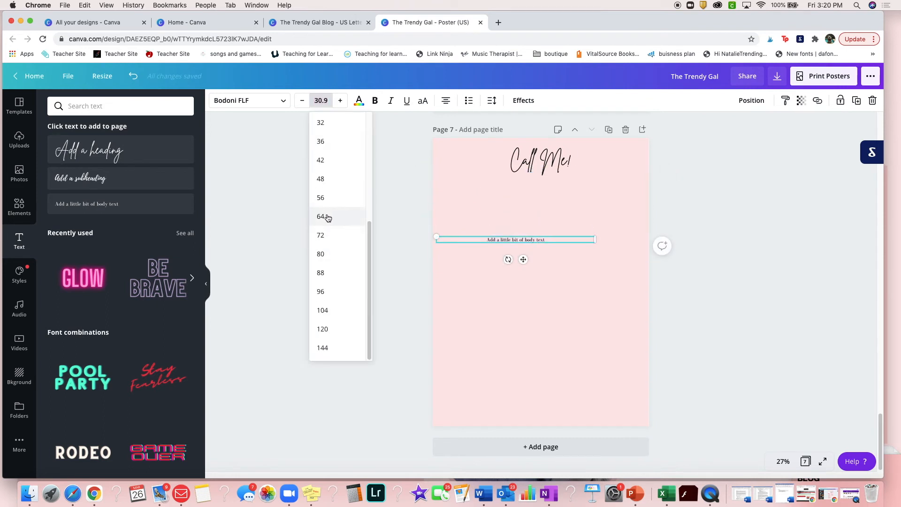
click(338, 215)
click(569, 246)
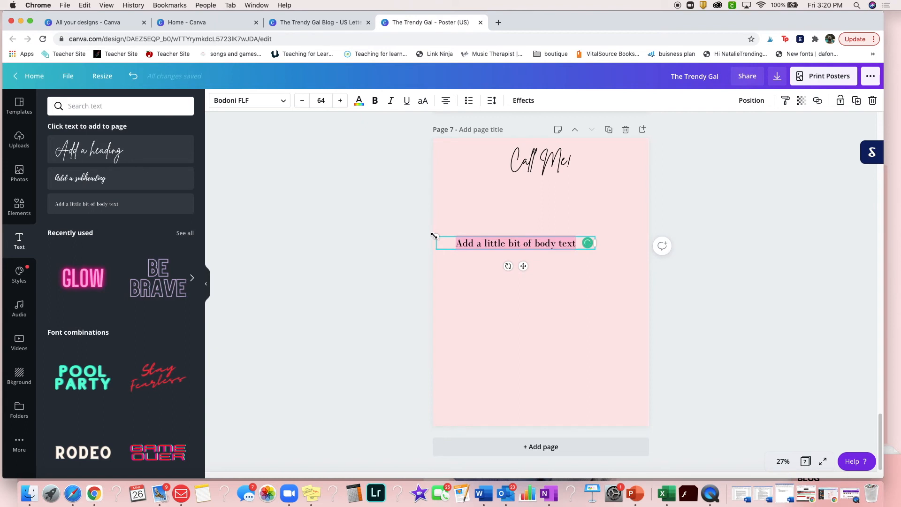
Enter "Here, list all your social media handles, your website, and email." in the page 7 body text box
text(Here,)
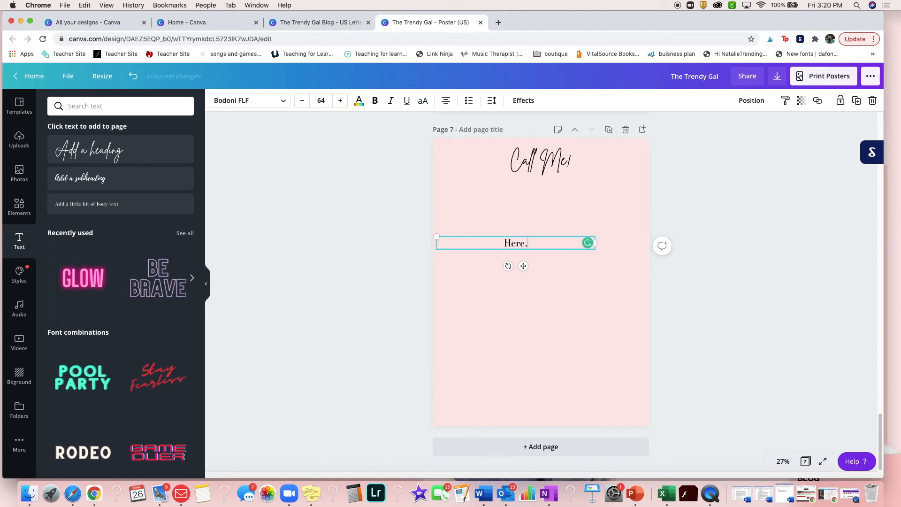
text( lidy)
key(BackSpace)
key(BackSpace)
key(BackSpace)
key(BackSpace)
text(ist all your social me)
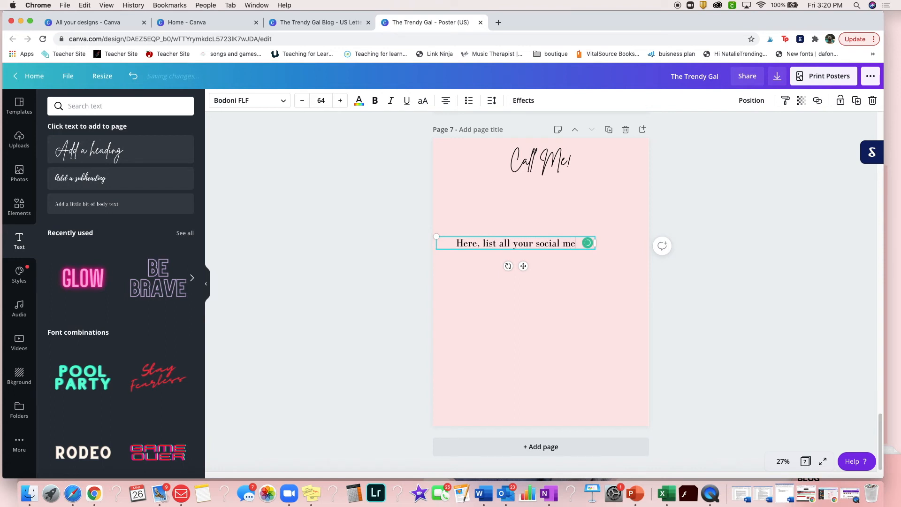
text(dia handles,)
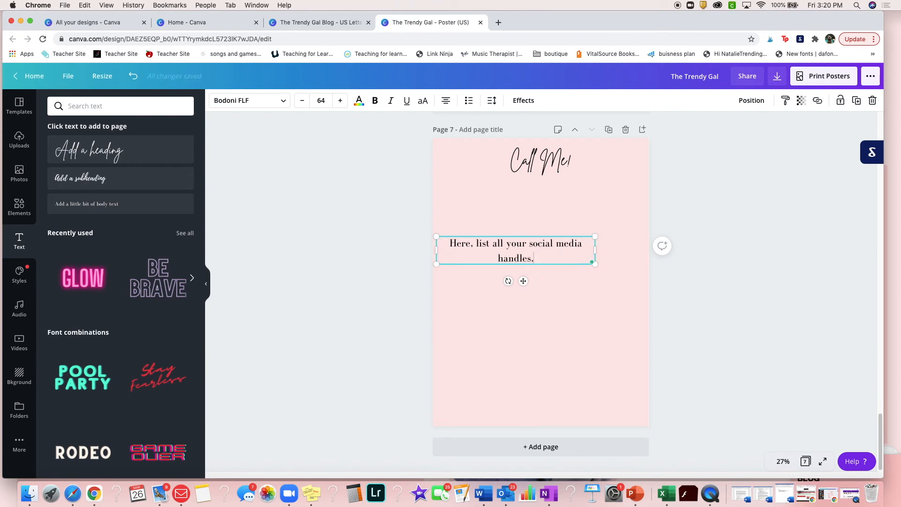
text( your websit)
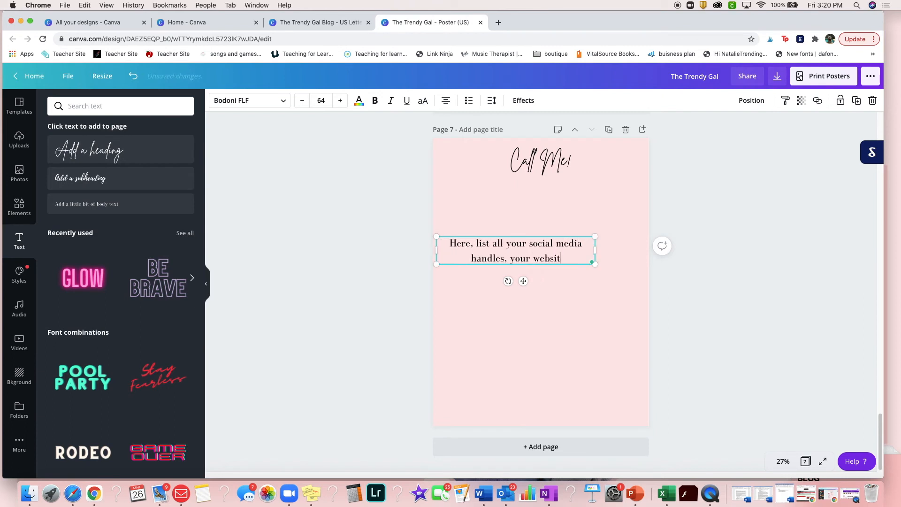
text(e, and email.)
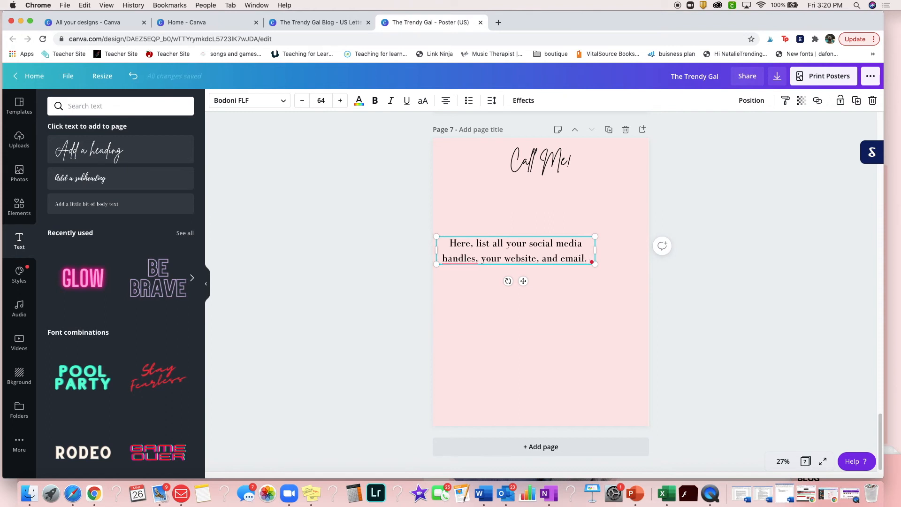
Add a new line reading "Spread it out, and make it easy for the brands to contact you and find you!"
key(Return)
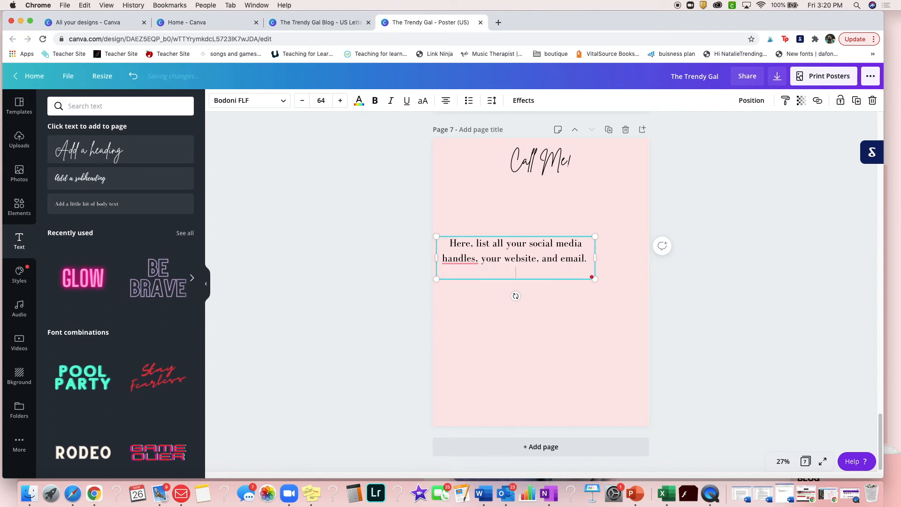
text(Spread it out, and make)
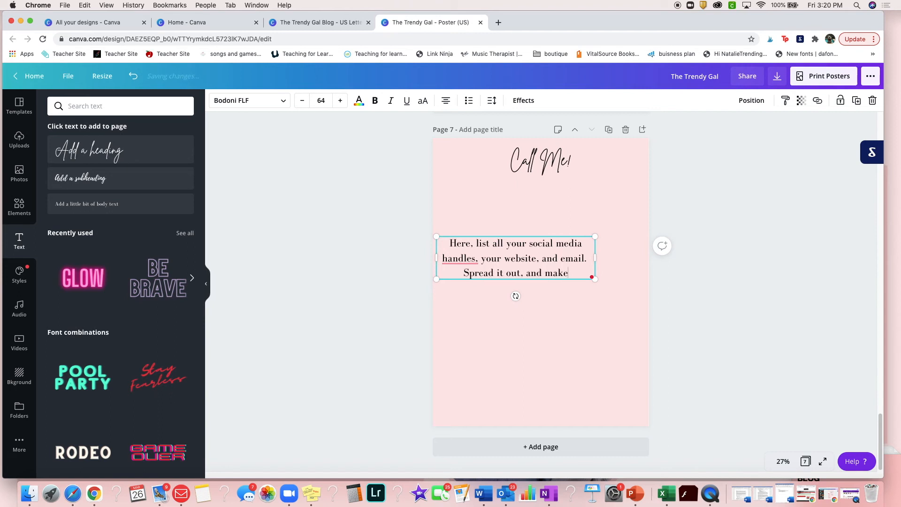
text( it easy for the brands to contact you and find you!)
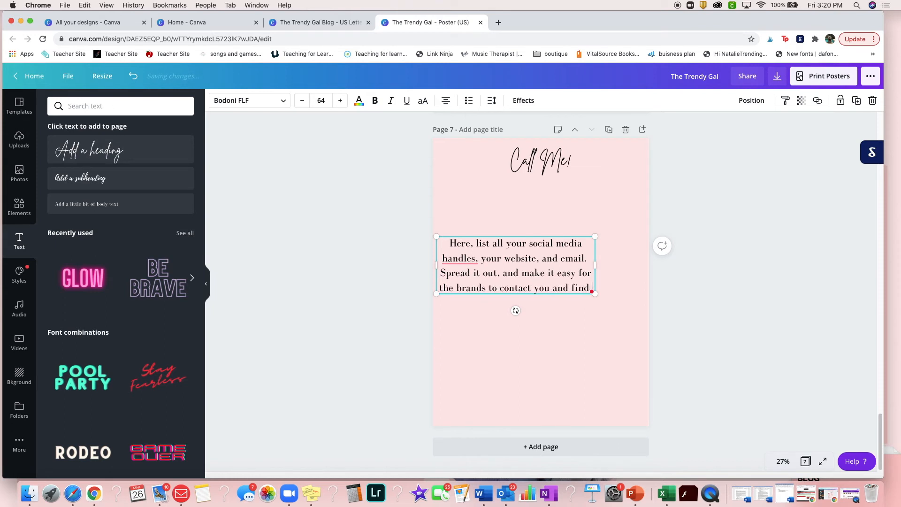
Accept the suggested comma correction after "handles" and move the text box toward the centre of page 7
click(462, 266)
click(469, 281)
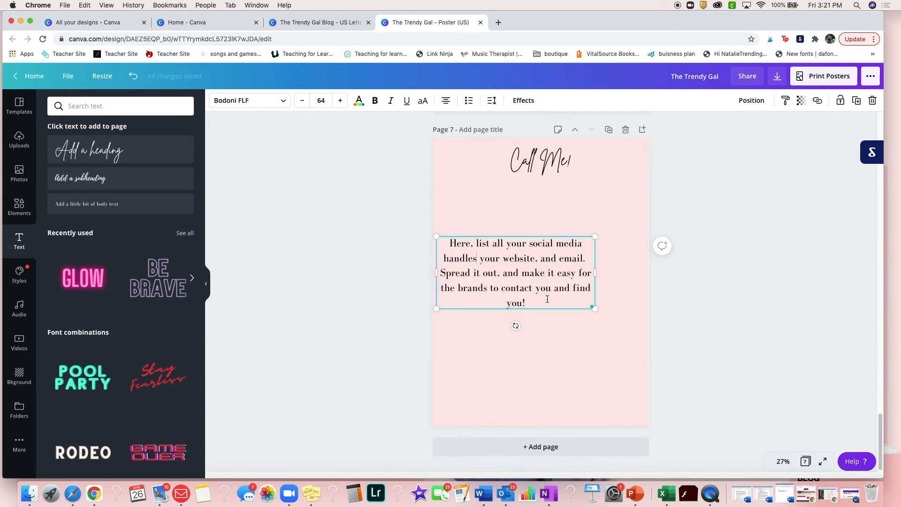
drag(566, 310, 572, 311)
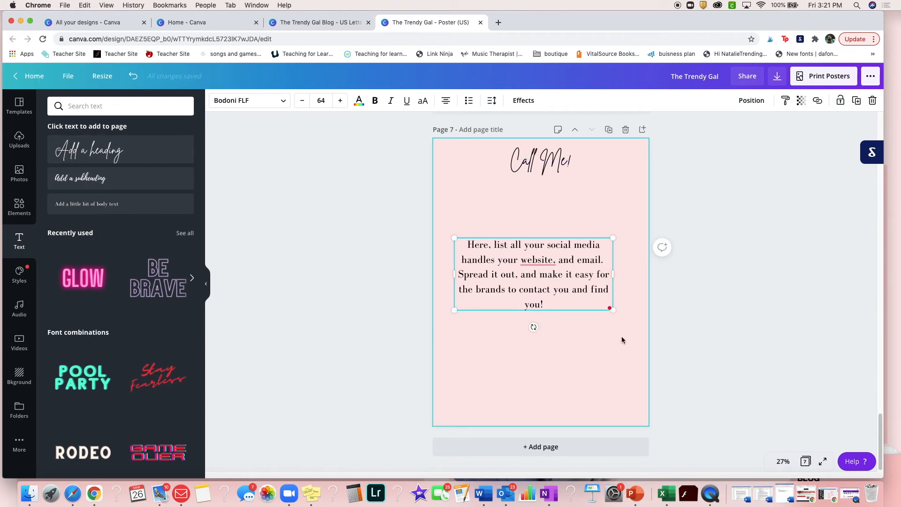
click(698, 331)
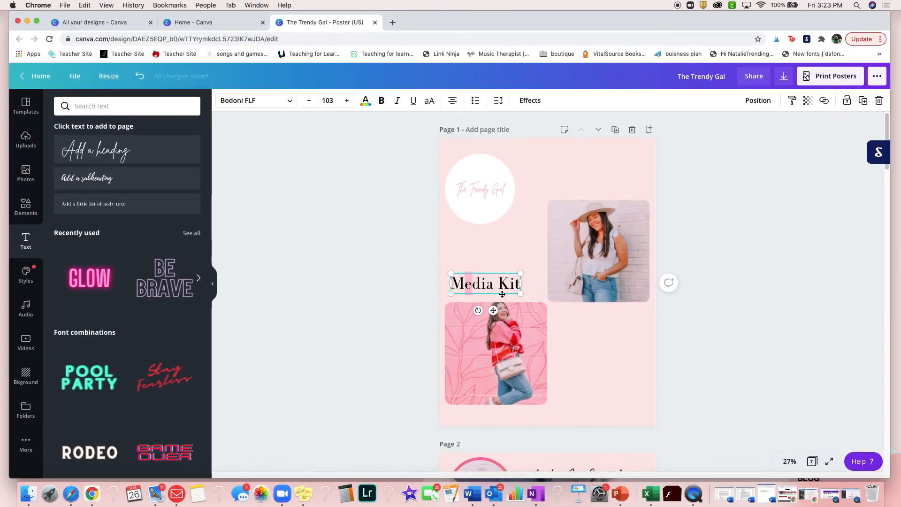
Move the page 1 body text up beside the logo, shift both photos slightly down and the logo circle slightly up
drag(484, 283, 581, 188)
drag(496, 353, 496, 361)
drag(598, 252, 598, 259)
drag(480, 189, 481, 183)
Clear the page 2 guidance text and write an introduction naming the owner of The Trendy Gal blog, studying public relations at Texas Tech University
scroll(641, 353, down, 5)
click(570, 426)
key(BackSpace)
click(580, 360)
drag(582, 362, 476, 317)
text(Hi, my name is Natal)
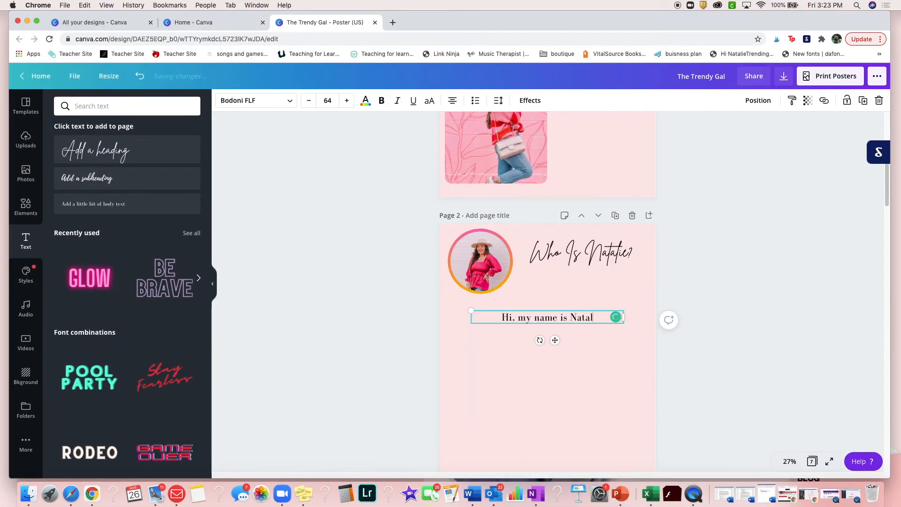
text(ie and I am the owner of The Trendy Gal blog. I am currently attending Texas Tech Unive)
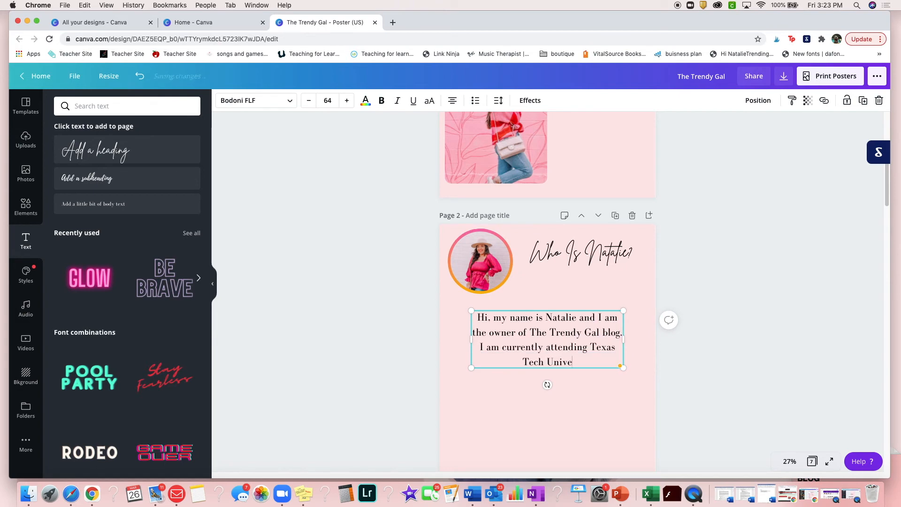
text(rsity where I am studying public relations.)
Append "In my free time, I love getting drinks with friends, watching new videos on TikTok and playing with my pup Moxie."
mouse_move(533, 362)
click(530, 380)
text(In)
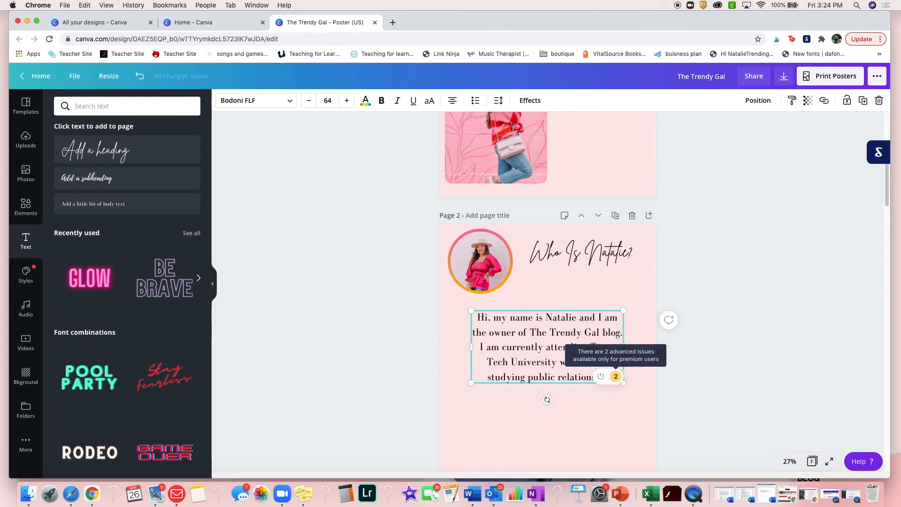
text( my free time, I love getting drinks with friends,)
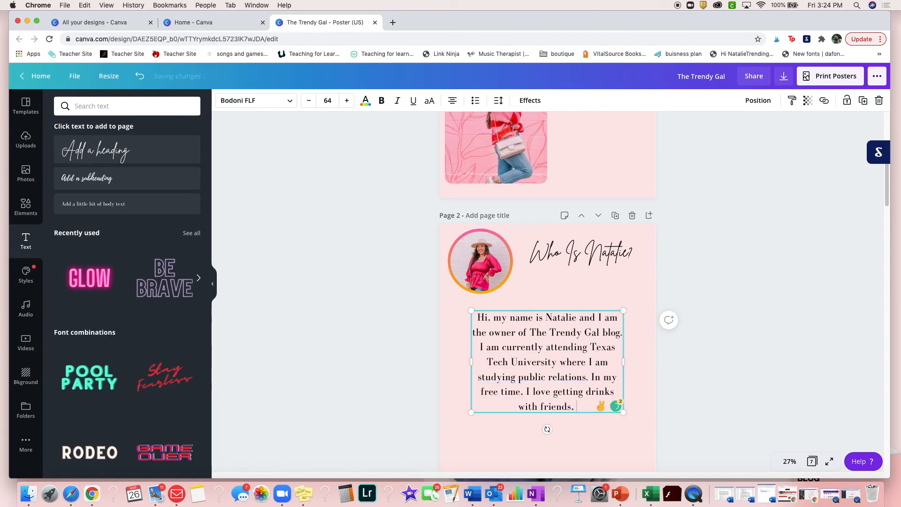
text( watching new videos on TikTok and playing with my pup Moxie.)
Widen the introduction text box across page 2, move it up slightly and scale its text down to size 58.1
drag(471, 376, 455, 376)
drag(624, 369, 640, 370)
scroll(570, 369, down, 2)
drag(564, 357, 564, 349)
drag(641, 345, 624, 336)
drag(624, 289, 650, 291)
Duplicate the introduction below itself and replace its text with why the blog started: inspiring women to feel confident in their own skin and own their style
key(super+d)
drag(557, 317, 557, 414)
drag(630, 418, 450, 349)
text(I started my blog The Trendy Gal a few years ago becasue I wanted to inspire women to feel confident in their own skin and own)
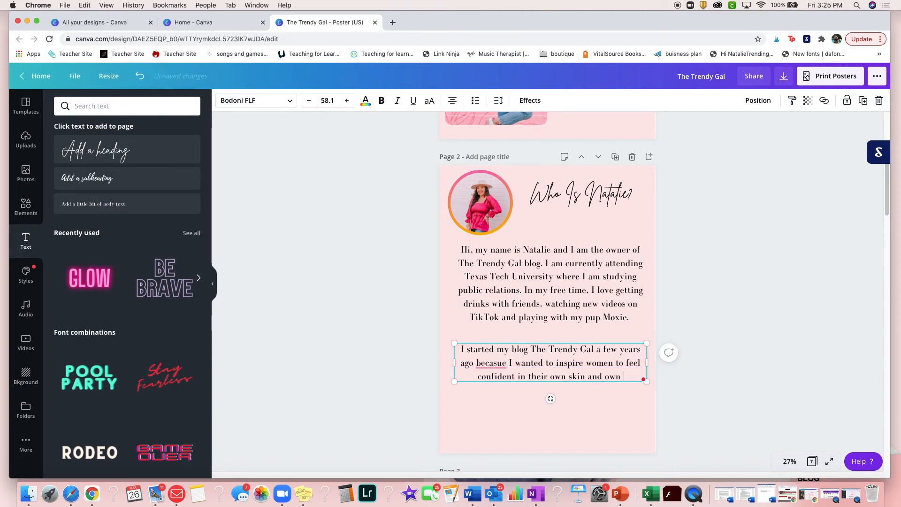
text( their style.Over t)
Continue the second page 2 paragraph with "my blog has grown so much and I am thankful for all the opportunities"
scroll(547, 308, down, 2)
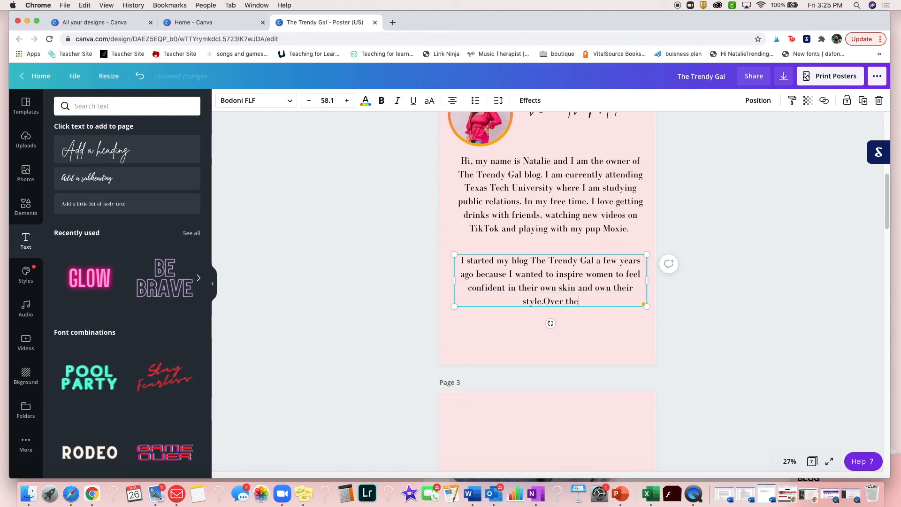
text(has)
scroll(550, 329, down, 1)
drag(457, 263, 628, 462)
key(BackSpace)
click(483, 250)
click(639, 250)
text(my blog has grown so much and I am thankful for all the opportunities I ah)
scroll(547, 291, up, 2)
Add the heading "Who Is A Trendy Gal?" across the top of page 3
click(567, 407)
scroll(567, 407, down, 5)
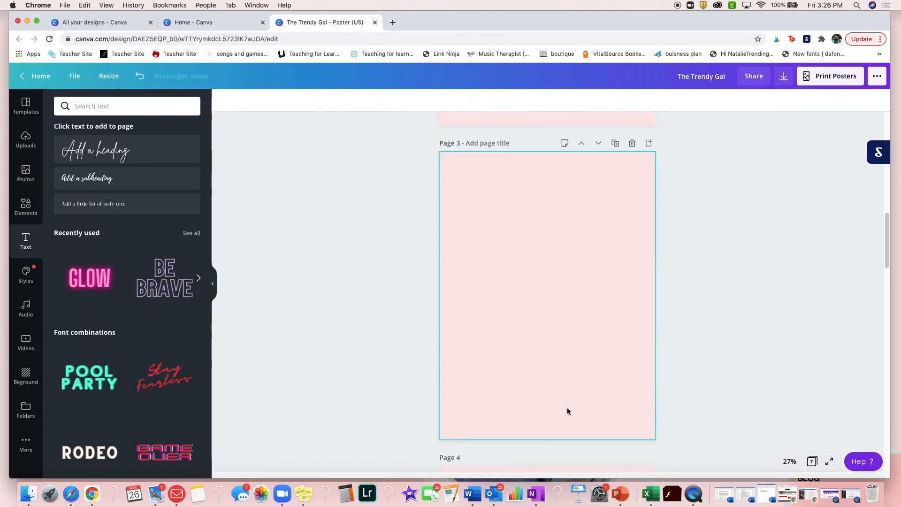
click(135, 151)
text(Who Is A Trendy Gal?)
drag(575, 300, 630, 187)
Add a line-art woman and a pink rectangular border to page 3, stretching the border across the page below the heading
click(26, 206)
click(125, 191)
click(77, 195)
drag(548, 374, 549, 316)
drag(499, 268, 453, 277)
drag(598, 267, 647, 269)
drag(549, 216, 549, 210)
Add a centre-aligned bulleted list inside the border: "40% Single", "80% Don't Have Kids", "18 Years Old & Up", "40% From Texas"
click(25, 240)
click(127, 203)
drag(562, 321, 561, 250)
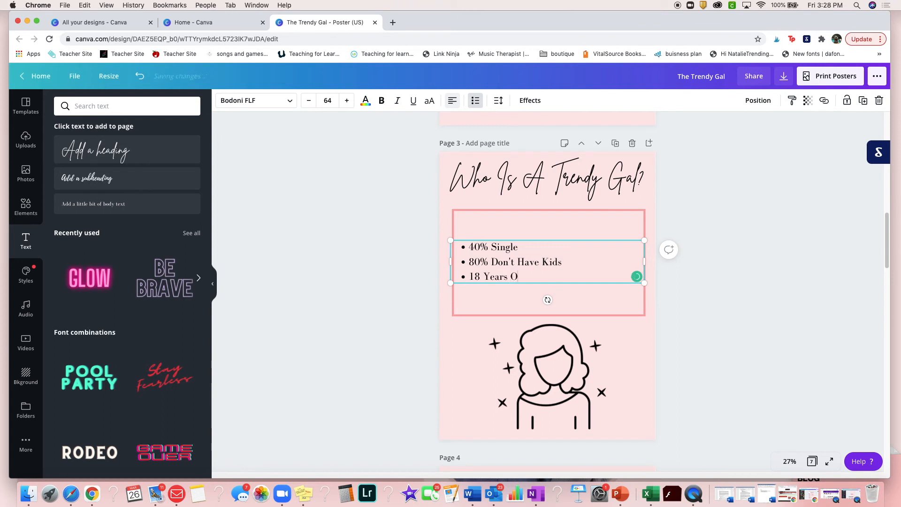
drag(573, 293, 469, 247)
click(452, 100)
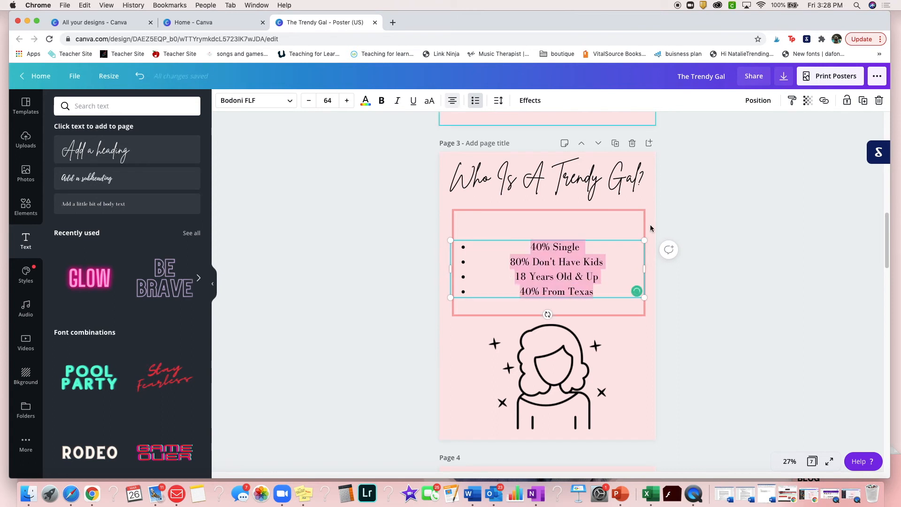
Nudge the bulleted list up and shorten the pink border from its top and bottom edges to fit around the list
click(651, 227)
drag(563, 270, 563, 265)
click(546, 221)
drag(548, 210, 549, 227)
drag(549, 315, 557, 298)
Add the heading "Bread & Butter" at the top centre of page 4
scroll(572, 380, down, 6)
scroll(571, 382, down, 1)
click(571, 382)
scroll(572, 381, down, 2)
click(177, 157)
text(Bread & Butter)
drag(541, 267, 569, 167)
Add the line "What I Offer" at size 64, centred directly below the "Bread & Butter" heading
click(328, 100)
click(332, 347)
click(562, 154)
text(Offer)
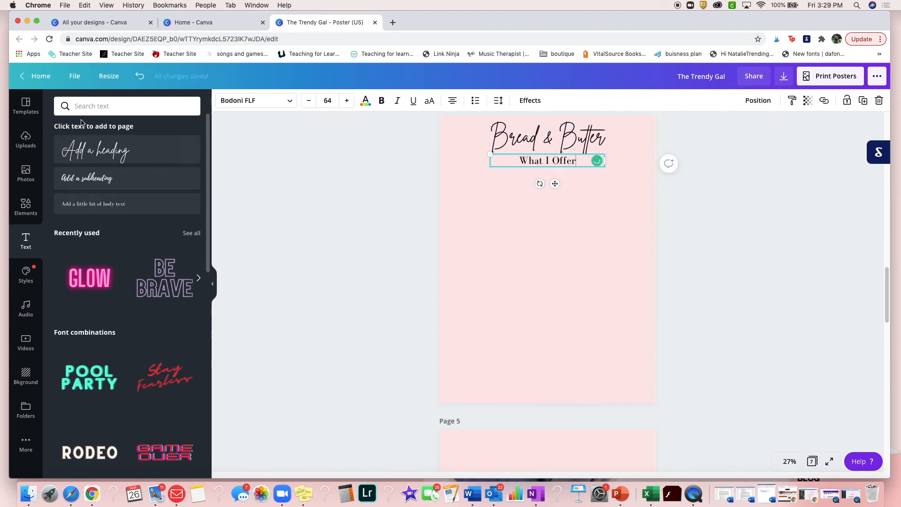
Search the elements for "Grid", add a four-cell photo grid to page 4, and size and centre it below "What I Offer"
click(25, 207)
triple_click(127, 108)
text(Grid)
key(Return)
scroll(117, 329, down, 10)
click(78, 418)
drag(547, 114, 547, 164)
drag(657, 165, 620, 205)
drag(581, 261, 599, 233)
Fill the grid's upper-left, lower-left and upper-right cells with the pink bedroom, grey T-shirt and leopard-print package photos
click(34, 143)
drag(173, 262, 502, 226)
scroll(102, 244, down, 2)
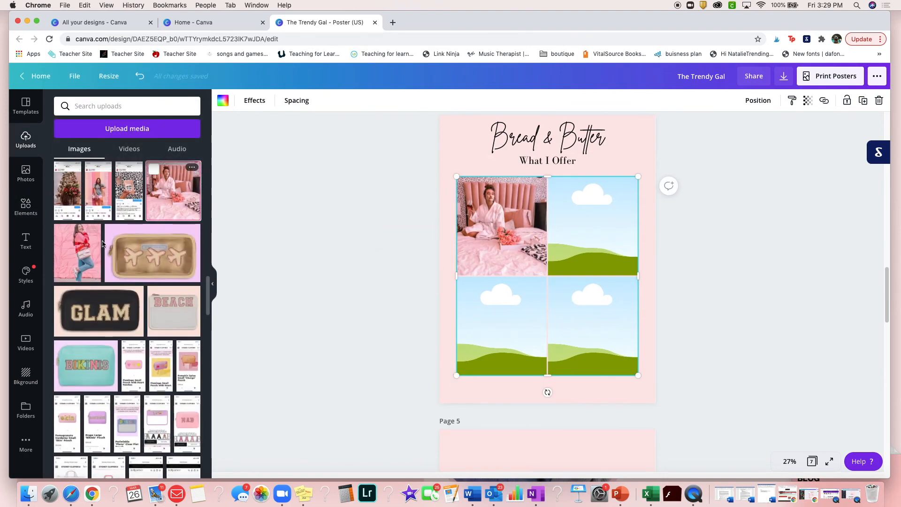
drag(98, 197, 500, 324)
drag(129, 197, 592, 236)
double_click(592, 227)
click(743, 276)
Place the photo with the hat and pink top in the lower-right cell and reposition the leopard-print photo within its cell
scroll(127, 256, down, 2)
scroll(126, 252, down, 5)
drag(71, 240, 592, 326)
double_click(592, 241)
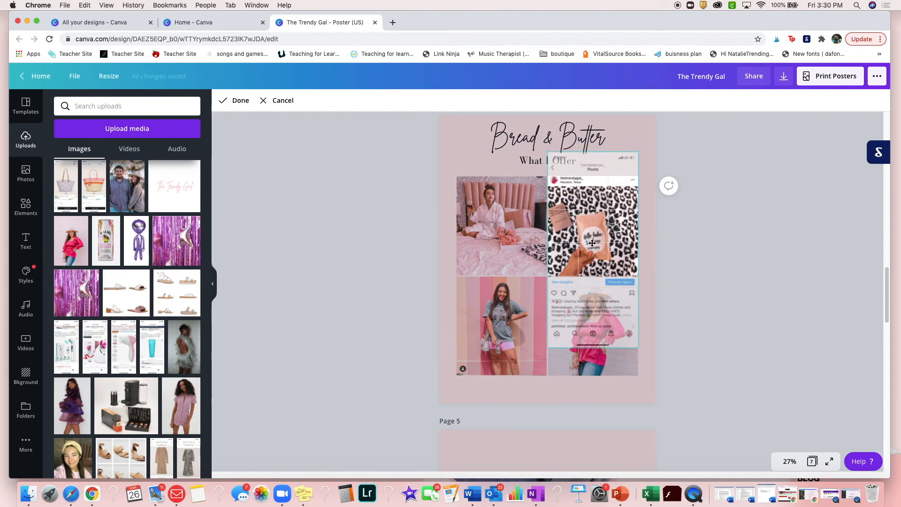
drag(592, 241, 593, 244)
click(348, 336)
Add a rectangle shape, resize it into a small banner over the bottom of the bedroom photo and colour it light pink
click(25, 207)
click(189, 157)
click(174, 293)
drag(174, 293, 366, 287)
drag(590, 269, 564, 262)
drag(528, 299, 528, 299)
drag(541, 279, 504, 291)
drag(527, 264, 539, 257)
click(223, 100)
click(88, 237)
Label the bedroom photo's banner "Product Review" and duplicate the banner onto the leopard-print photo
click(26, 241)
click(118, 203)
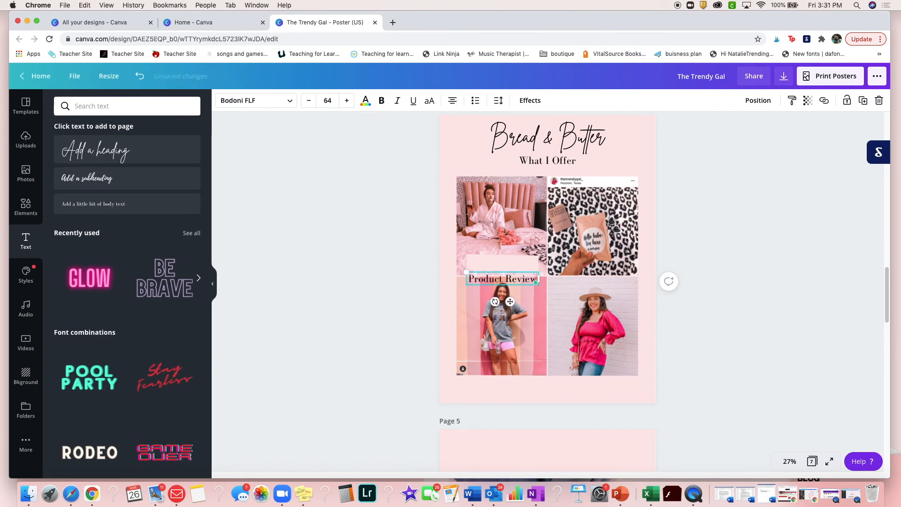
click(863, 100)
drag(521, 267, 604, 263)
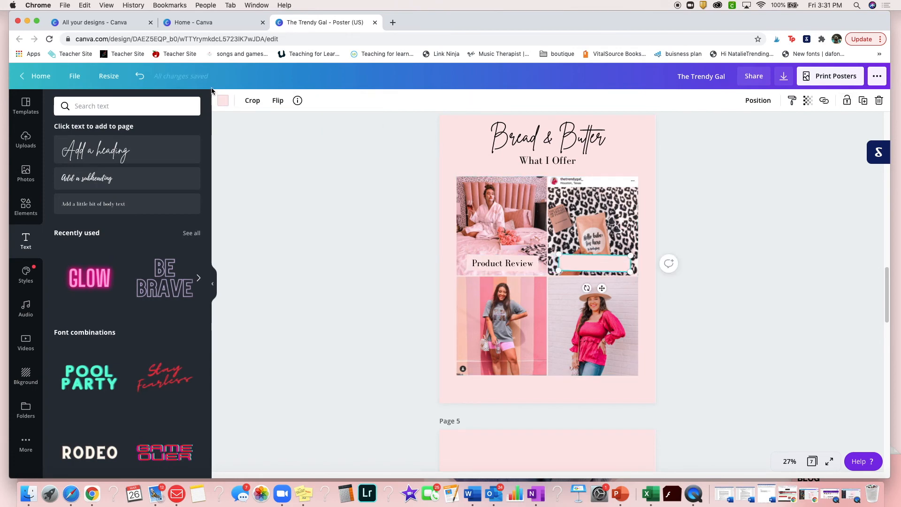
Colour the leopard-print photo's banner a darker pink and label it "Custom Content For Brands", scaling the text to fit
click(223, 100)
click(65, 236)
click(26, 241)
click(118, 204)
click(328, 100)
scroll(338, 221, down, 4)
click(339, 217)
text(Custom Content For Brands)
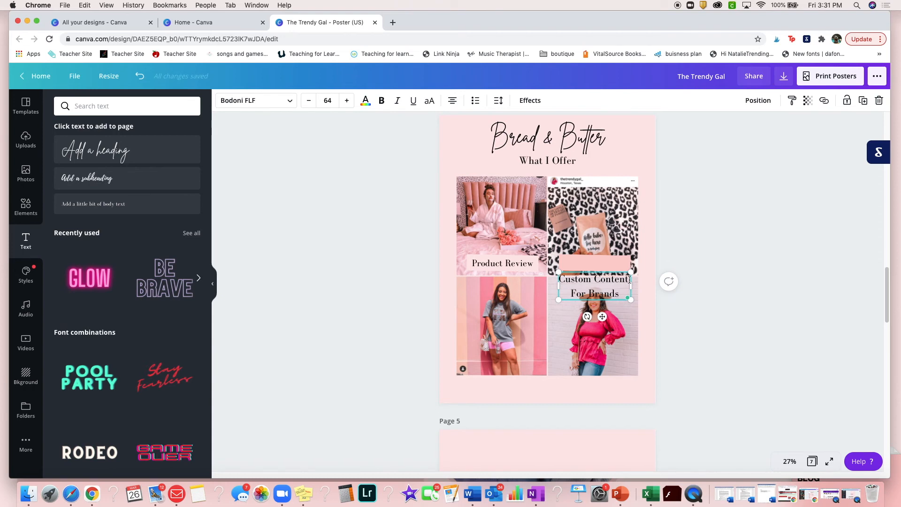
drag(631, 272, 605, 282)
drag(604, 291, 615, 256)
click(691, 280)
Position a banner over the bottom of the grey T-shirt photo and label it "Social Media Posting" at size 72
drag(492, 354, 500, 365)
click(118, 204)
click(328, 100)
click(339, 220)
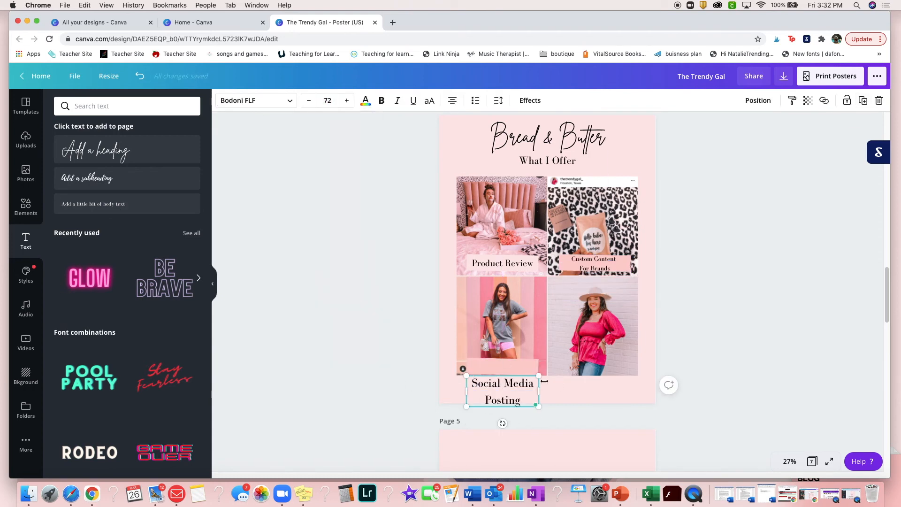
drag(491, 395, 491, 371)
click(399, 349)
Copy the bedroom photo's banner onto the bottom of the lower-right photo and add a text label for it
click(535, 269)
key(super+c)
key(super+v)
drag(509, 268, 588, 375)
click(118, 204)
click(325, 105)
click(338, 216)
key(BackSpace)
Add the heading "Brands I Have Worked With" centred at the top of page 5
scroll(694, 357, down, 6)
click(553, 282)
click(118, 149)
drag(459, 291, 455, 289)
drag(521, 303, 545, 184)
Add the pink rectangular border to page 5 and stretch it wider and taller below the heading
click(25, 206)
click(77, 144)
drag(498, 300, 447, 298)
drag(522, 222, 522, 203)
drag(598, 292, 636, 294)
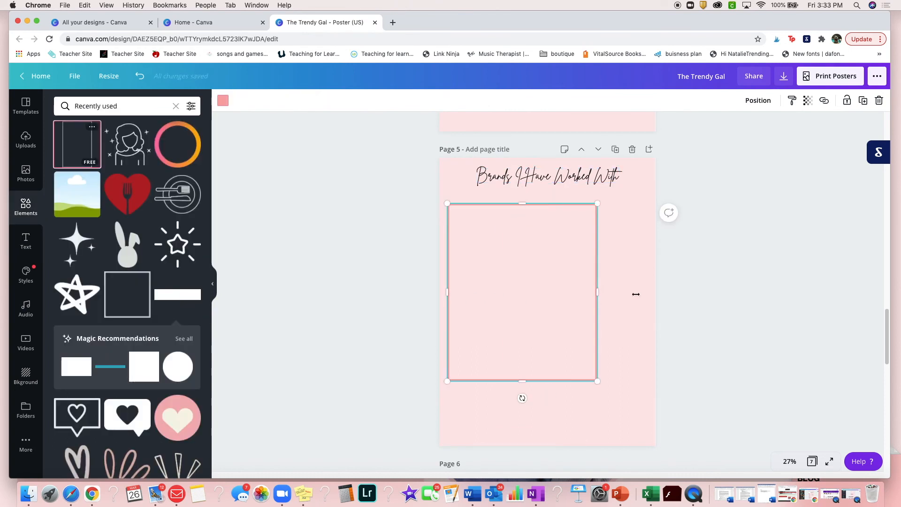
Lengthen page 5's border and place a size-64 bulleted brand list inside it, including Pink Lily Boutique, Confetti Boutique and Humm Kombucha
drag(522, 381, 523, 428)
click(26, 241)
click(127, 204)
click(328, 101)
click(341, 221)
click(488, 338)
text(Confetti Boutique)
key(Return)
text(Humm Kombucha)
key(Return)
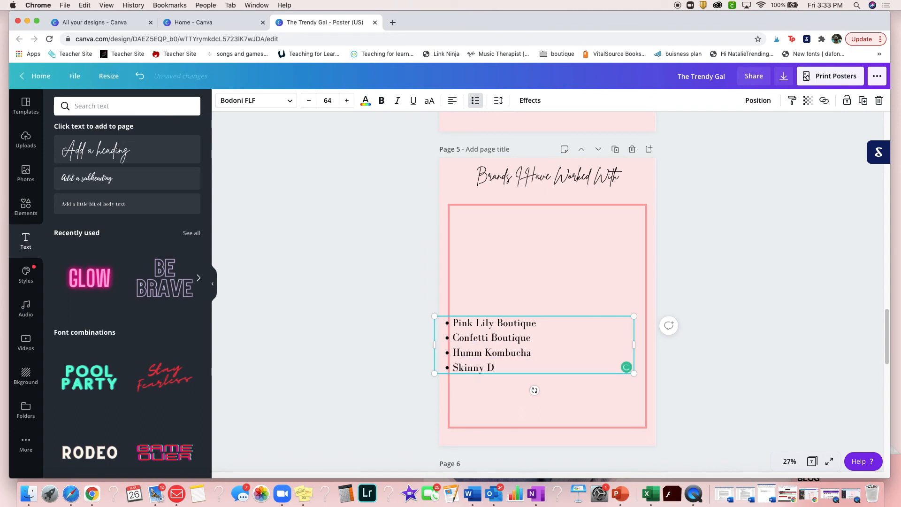
text(......)
drag(495, 394, 513, 342)
Add the heading "Stats" centred at the top of page 6
scroll(739, 396, down, 7)
click(544, 370)
click(127, 149)
drag(534, 285, 518, 285)
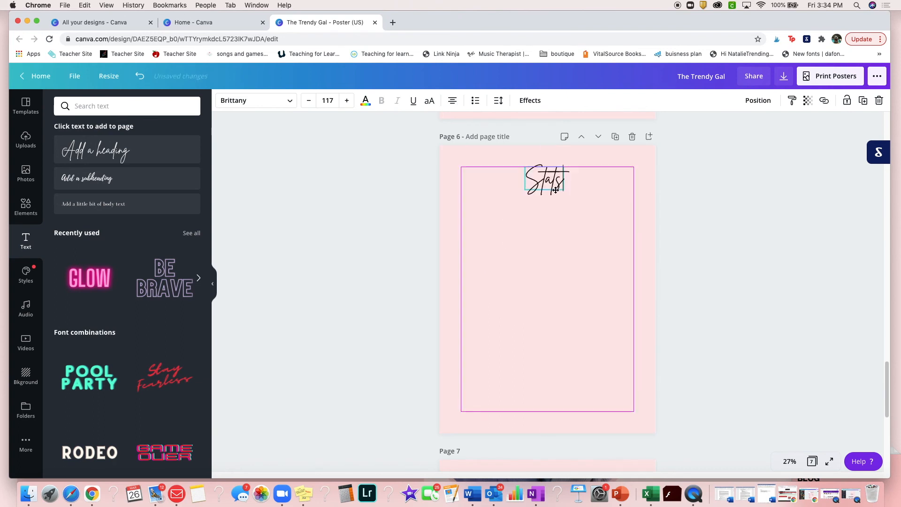
drag(536, 189, 557, 176)
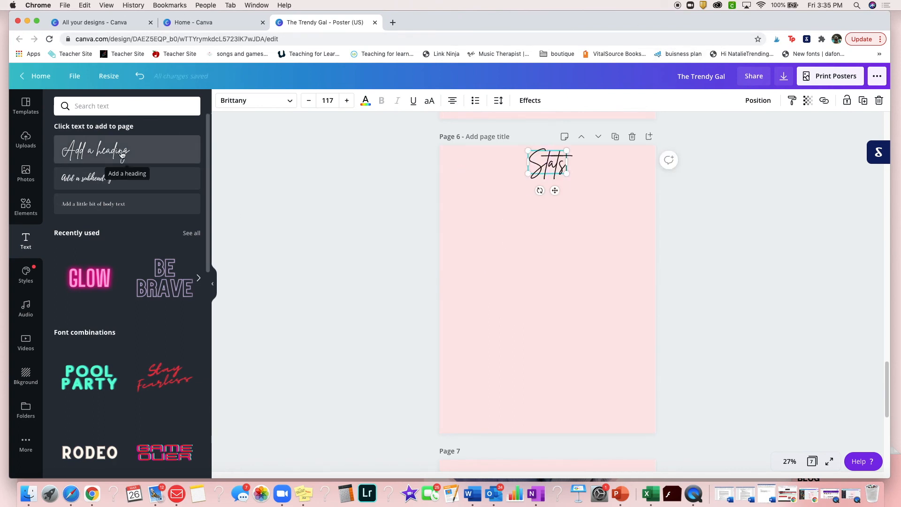
Search the elements for "graph" and place the red stacked bar chart on page 6 below the heading, at a smaller size
click(26, 207)
click(122, 106)
text(gra[)
key(BackSpace)
text(ph)
key(Return)
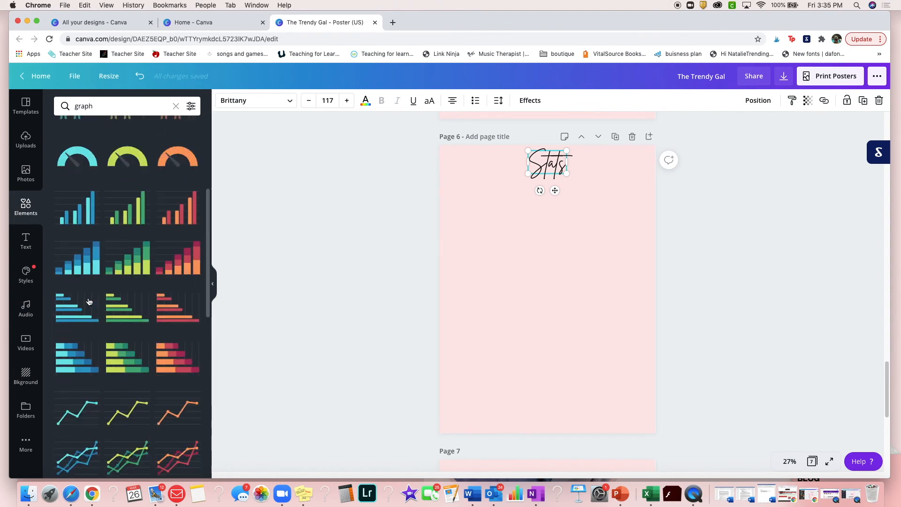
click(178, 259)
drag(519, 284, 512, 278)
Recolour the bar chart's three series in hot pink, dusty rose and light pink
click(254, 100)
click(164, 261)
click(114, 262)
click(165, 262)
click(269, 100)
click(140, 262)
click(285, 101)
click(114, 309)
click(299, 153)
click(496, 256)
Label the chart's first four bars Instagram, Youtube, Facebook and Pinterest, and clear the second and third data series
click(227, 101)
double_click(69, 120)
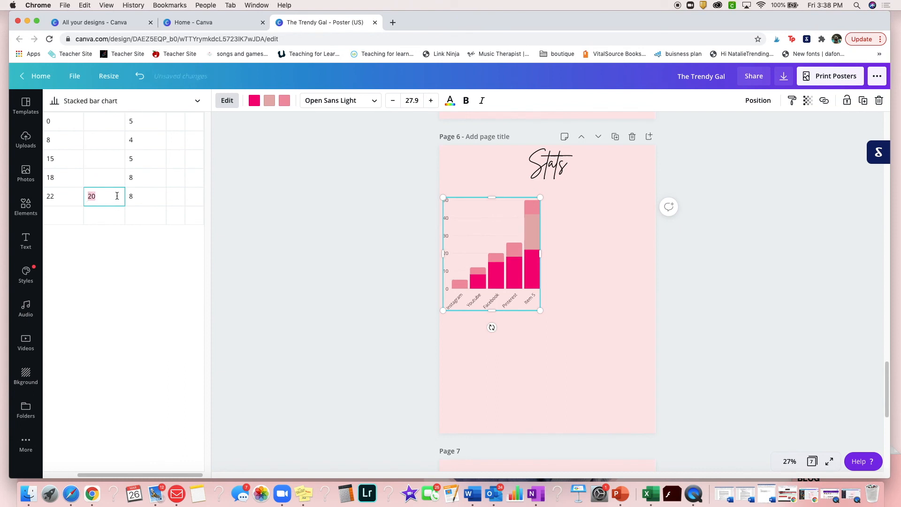
key(BackSpace)
click(141, 123)
Set the chart's Instagram value to 100 and remove the Item 5 row
click(110, 123)
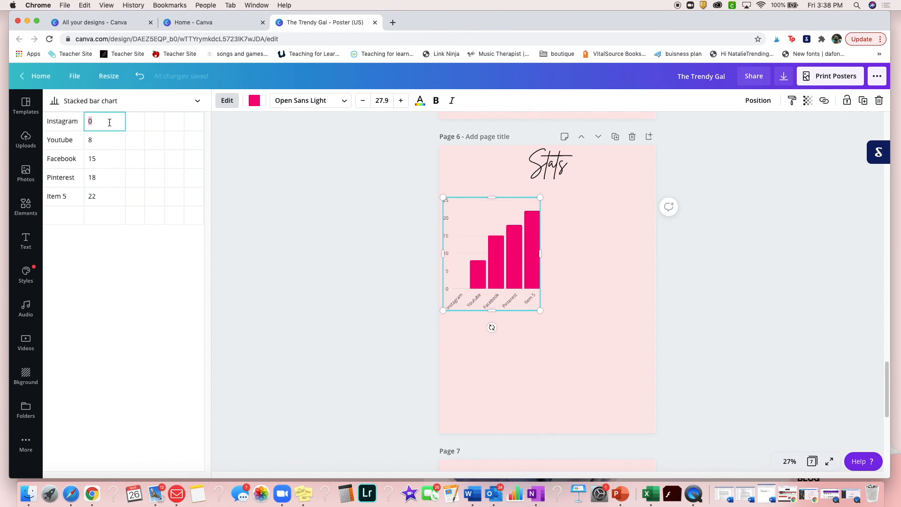
click(101, 121)
text(100)
drag(92, 197, 98, 197)
click(291, 288)
Add a pie chart to page 6, shrink it, move it to the page's lower-right area and recolour it coral pink
scroll(158, 283, down, 10)
click(167, 226)
drag(655, 197, 552, 313)
drag(498, 349, 601, 219)
mouse_move(498, 248)
mouse_down()
mouse_move(499, 318)
mouse_move(503, 240)
mouse_up()
drag(606, 236, 610, 383)
click(254, 101)
click(107, 199)
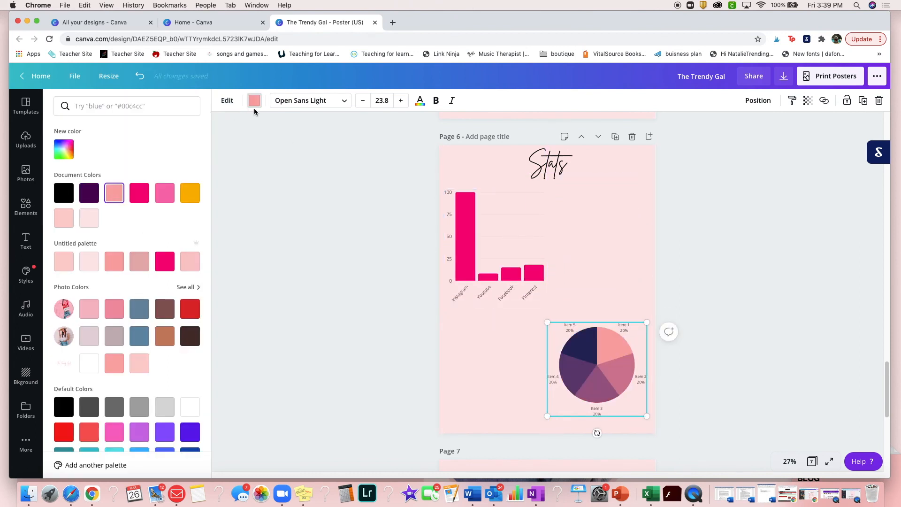
Set the pie chart's first two slices to Women 90% and Men 10%
click(227, 101)
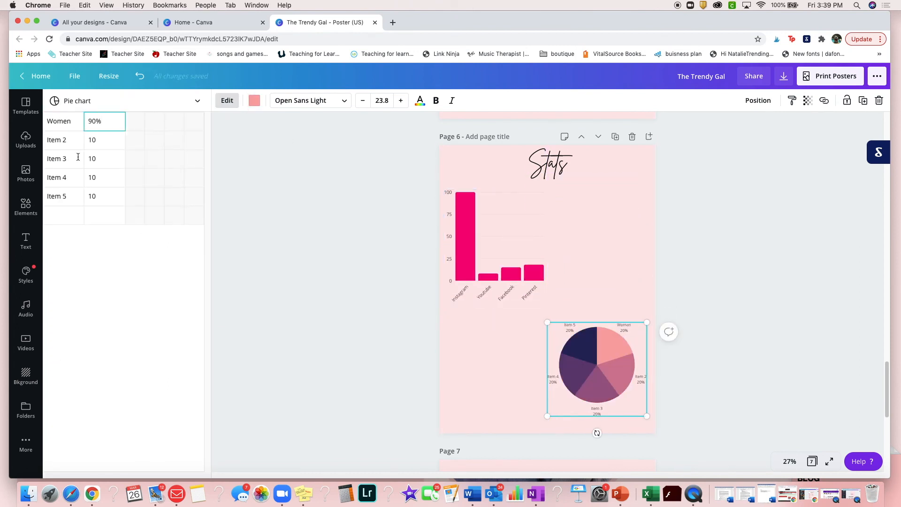
click(66, 140)
text(Men)
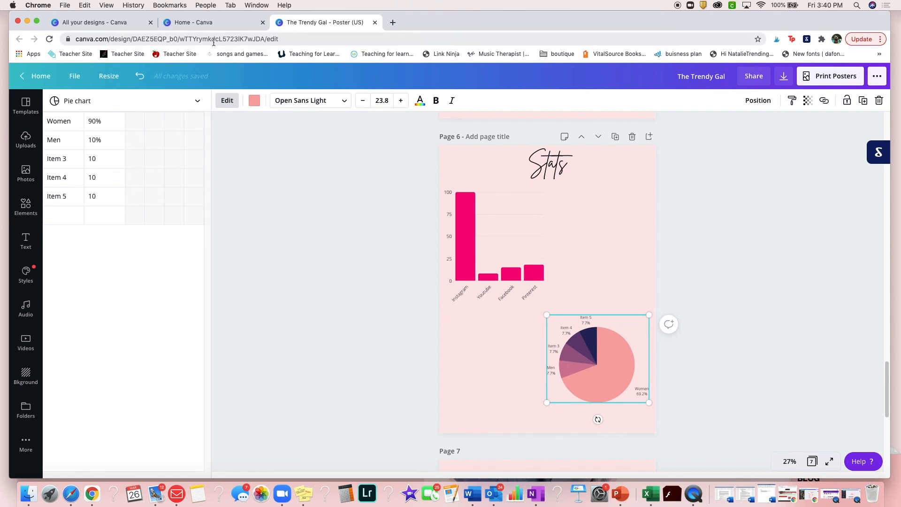
click(254, 100)
click(227, 101)
Delete the Item 3, Item 4 and Item 5 entries from the pie chart's data
click(62, 158)
key(BackSpace)
click(94, 159)
click(50, 177)
click(95, 196)
key(BackSpace)
click(26, 206)
scroll(162, 269, up, 10)
click(254, 101)
click(227, 100)
Search the elements for "frames" and place the desktop monitor frame in page 6's lower-left area
click(26, 206)
double_click(84, 106)
text(frames)
key(Return)
scroll(137, 310, down, 10)
drag(138, 310, 493, 375)
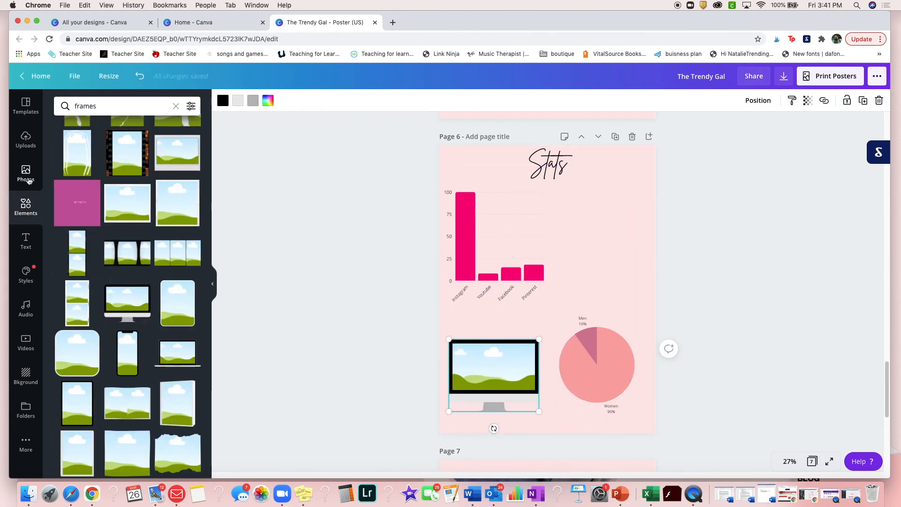
Fill the monitor frame with the uploaded screenshot of The Trendy Gal website
click(26, 139)
scroll(134, 328, down, 5)
drag(111, 389, 494, 366)
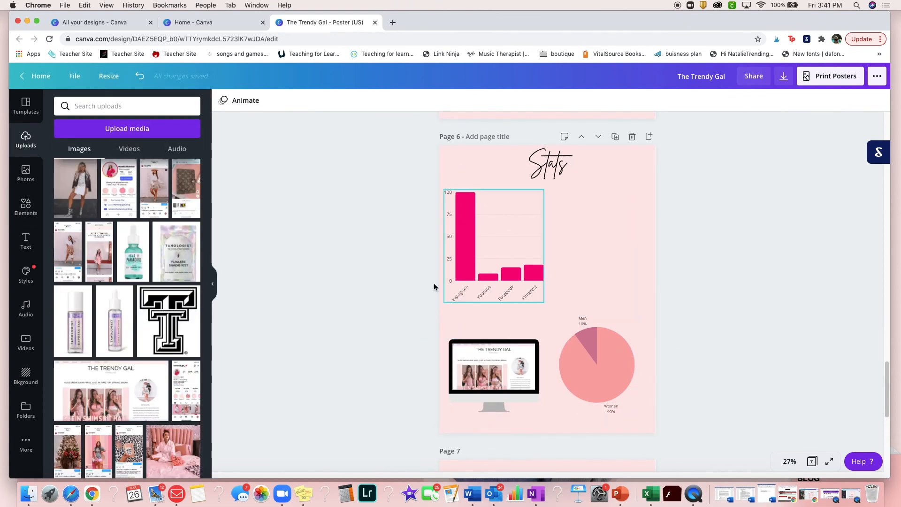
Move the pie chart beside the bar chart and add a pink rectangular border below it, resized to fit page 6's lower-right area
drag(597, 365, 601, 239)
click(26, 207)
click(175, 106)
click(73, 184)
drag(547, 211, 553, 293)
drag(548, 331, 593, 374)
click(222, 100)
click(139, 194)
Add body text to page 6 for the new border and set its size to 80
click(29, 241)
click(127, 203)
click(327, 100)
text(80)
key(Return)
click(621, 440)
click(616, 245)
Add the heading "Call Me!" centred at the top of page 7
scroll(560, 305, down, 6)
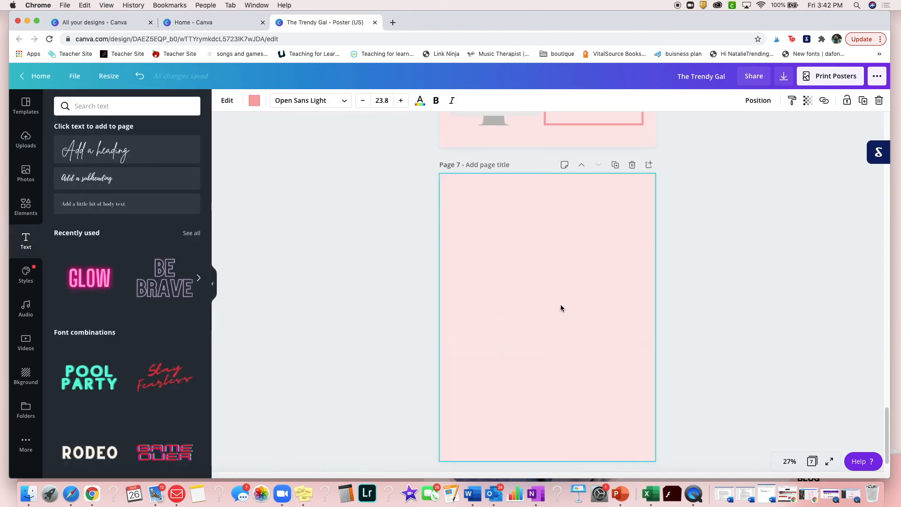
click(94, 150)
drag(534, 314, 472, 271)
text(Call Me!)
drag(514, 336, 555, 224)
Add "I'd Love To Hear From You!" at size 64 below the heading and widen it to fit one line
click(127, 204)
click(328, 101)
click(328, 348)
drag(555, 358, 555, 252)
text(I'd Love To Hear From You!)
drag(588, 220, 602, 227)
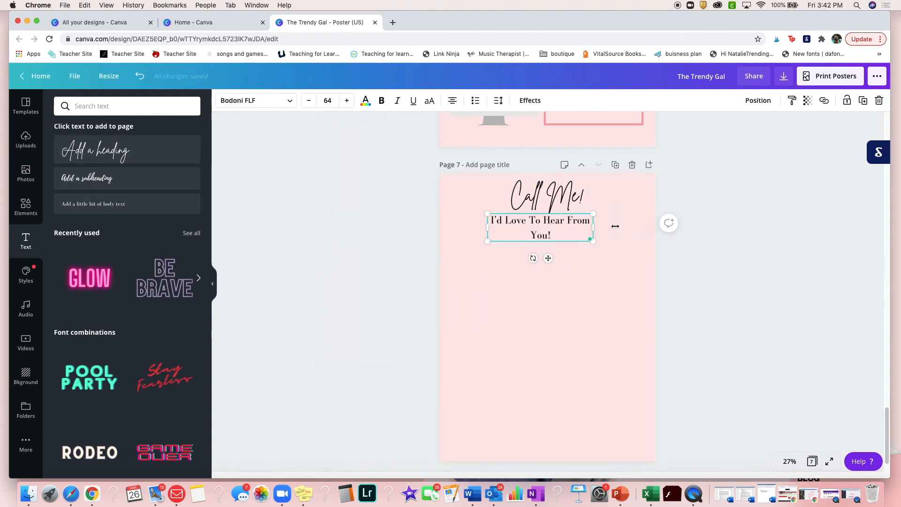
Add the blogger's first name as a subheading on page 7, with small centred text "Founder of The Trendy Gal blog" beneath it
drag(87, 178, 521, 239)
drag(93, 203, 547, 258)
click(327, 101)
scroll(342, 256, down, 5)
click(342, 256)
text(Founder of)
drag(573, 292, 633, 292)
drag(521, 274, 467, 274)
drag(634, 255, 543, 274)
drag(498, 292, 539, 278)
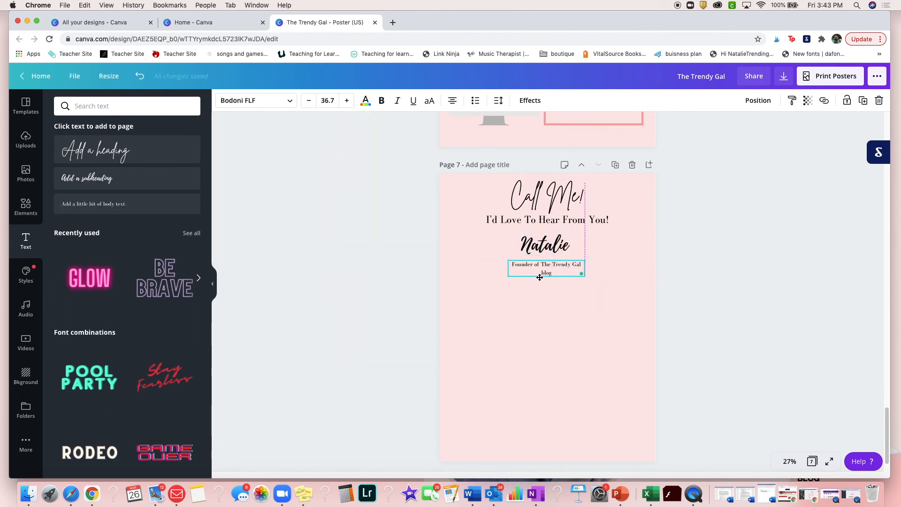
Add the text "email:" below the founder line on page 7
click(540, 310)
drag(94, 204, 499, 324)
drag(471, 345, 456, 368)
text(email:)
drag(507, 331, 533, 296)
Add the script subheading "Follow Me!" centred below the email line
click(535, 328)
text(Follow Me!)
drag(132, 174, 551, 327)
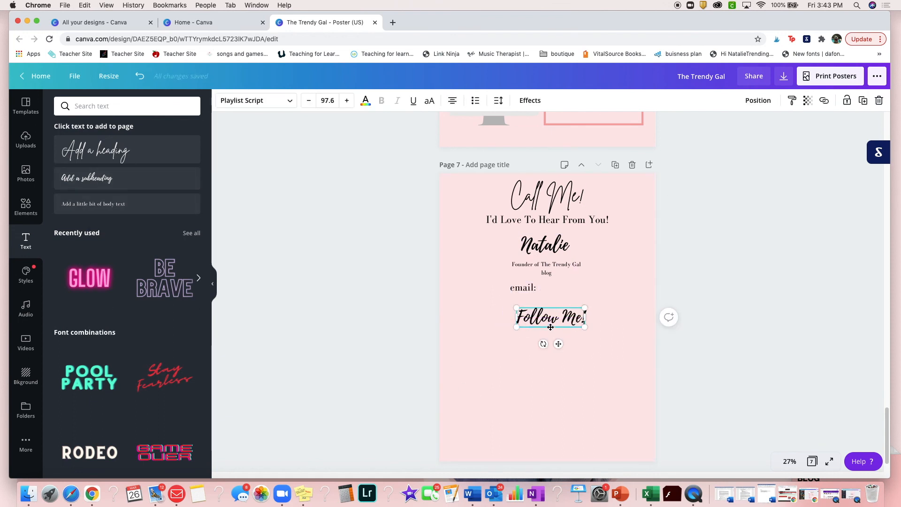
Find a black outlined Instagram icon, shrink it and place it below "Follow Me!" near the page's left side
click(26, 207)
click(117, 106)
text(Insta)
click(99, 167)
click(77, 172)
drag(596, 272, 522, 342)
Find a black outlined YouTube icon, shrink it and place it right beside the Instagram icon
click(175, 106)
text(Youtube)
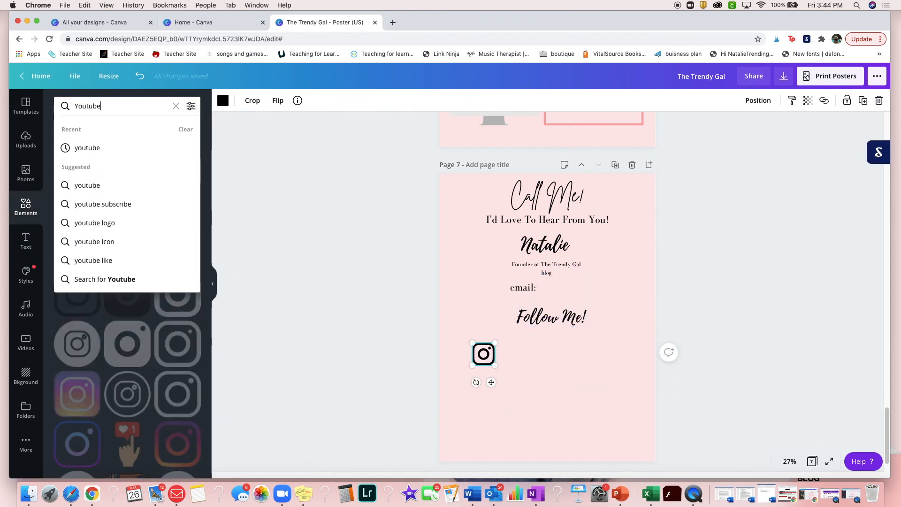
key(Return)
click(127, 270)
drag(592, 282, 531, 332)
drag(524, 368, 524, 380)
Find a black outlined Facebook icon, shrink it and place it right beside the YouTube icon
click(176, 106)
text(facebook)
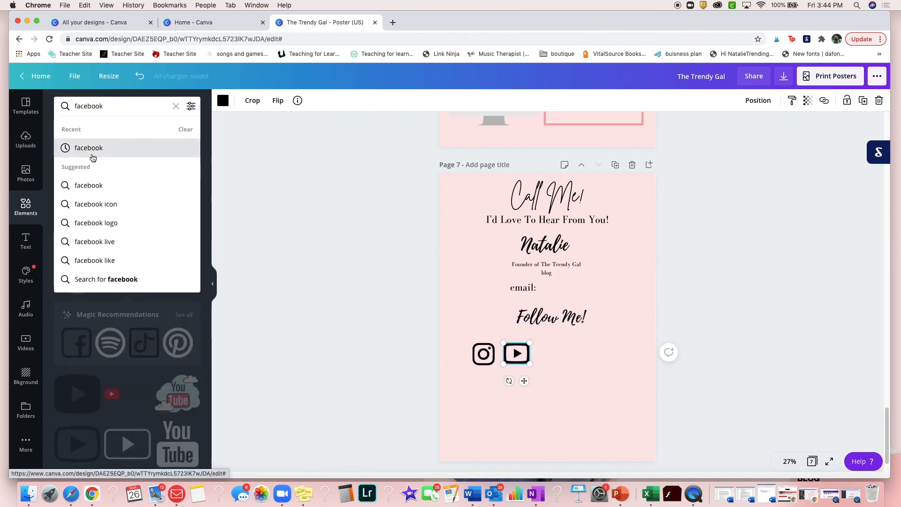
click(93, 155)
click(178, 170)
drag(589, 275, 529, 335)
drag(519, 349, 557, 360)
Find a black outlined TikTok icon, shrink it and place it at the right end of the icon row
click(175, 106)
text(Tiktok)
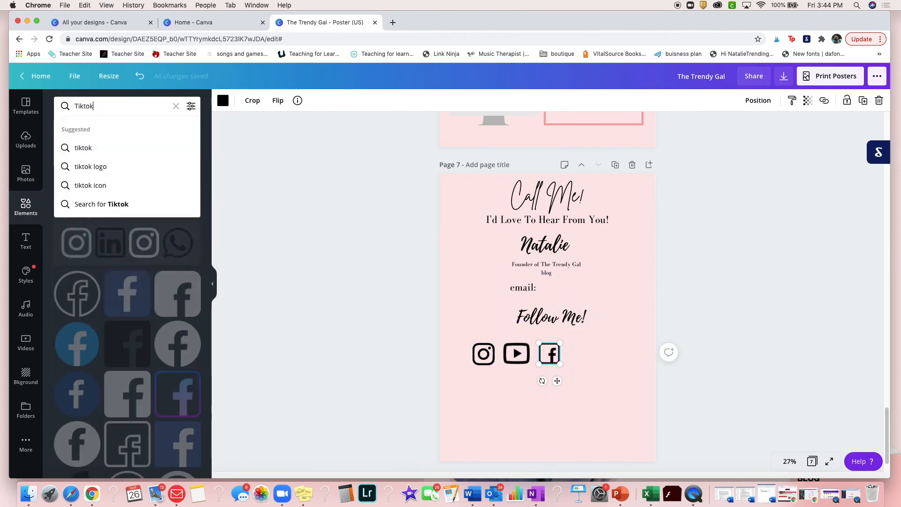
key(Return)
click(177, 170)
drag(589, 276, 553, 314)
drag(517, 350, 596, 353)
Space out the social media icons in a centred row below "Follow Me!"
drag(550, 353, 567, 351)
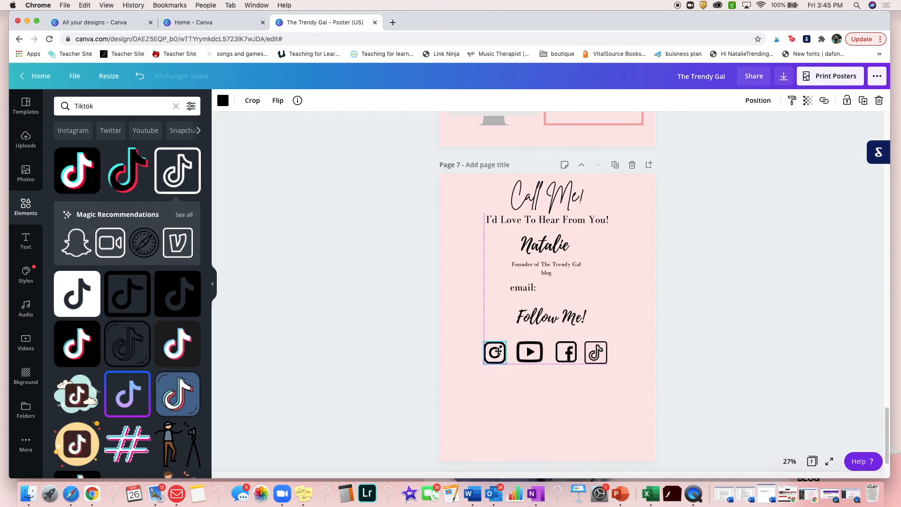
click(710, 354)
scroll(672, 182, up, 10)
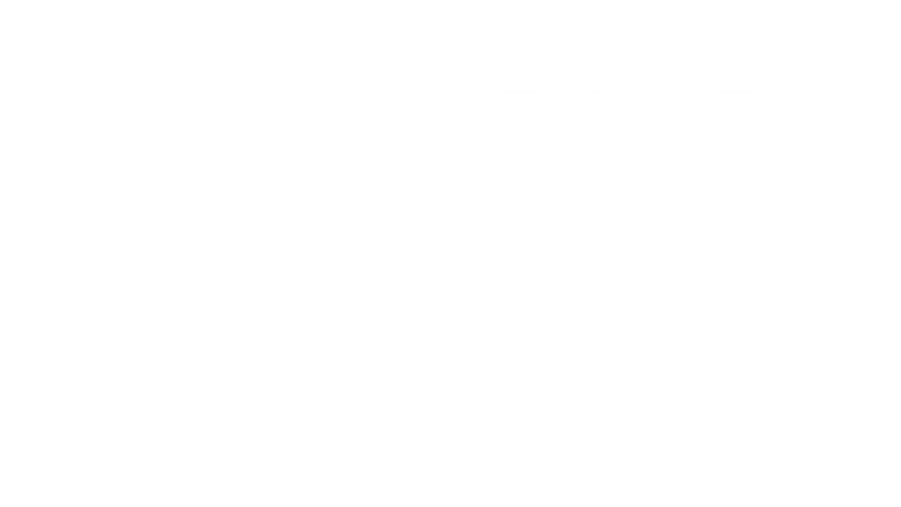